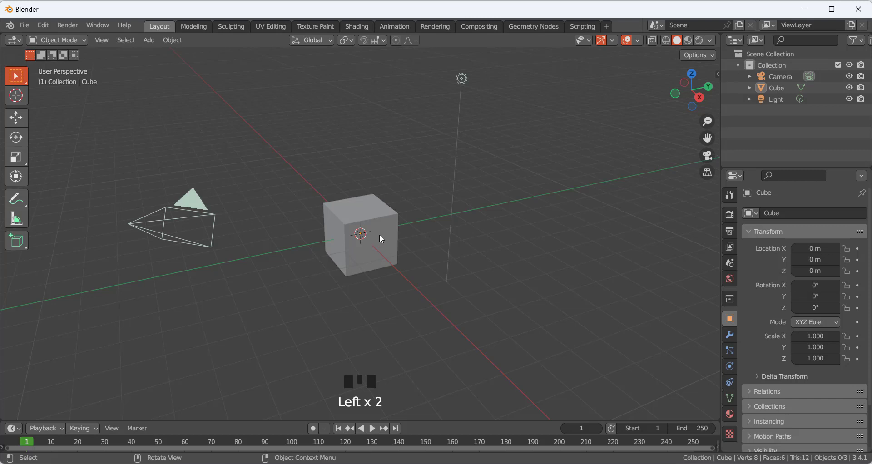
- Flatten the default cube along Z to a scale of about 0.135
{"action": "left_click", "coordinate": [391, 249]}
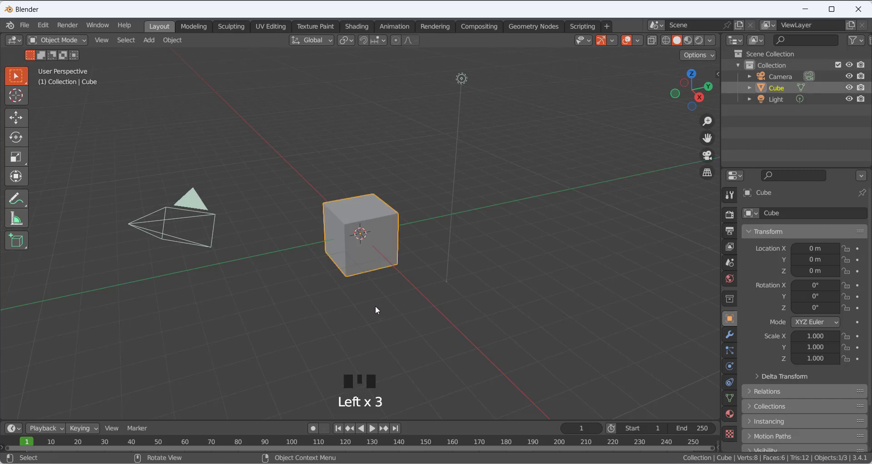
{"action": "key", "text": "s"}
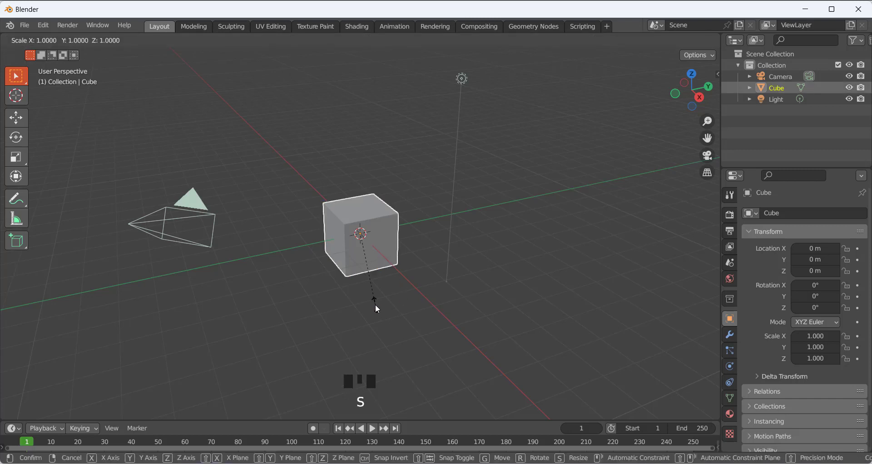
{"action": "key", "text": "z"}
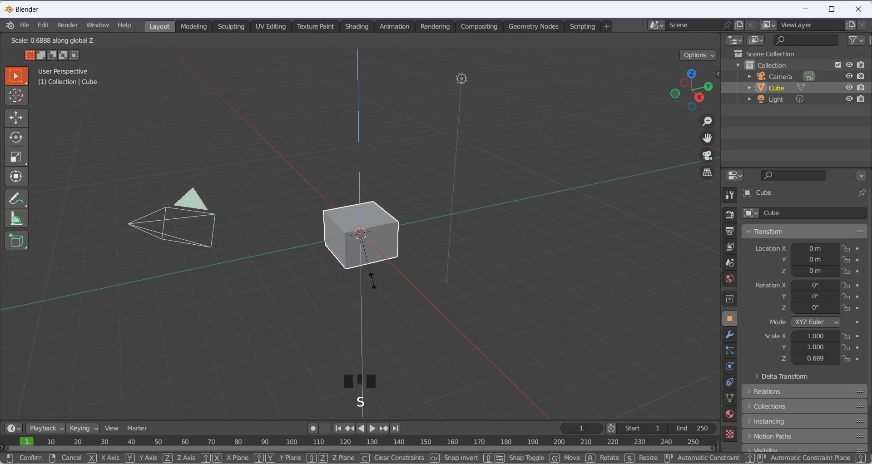
{"action": "left_click", "coordinate": [362, 243]}
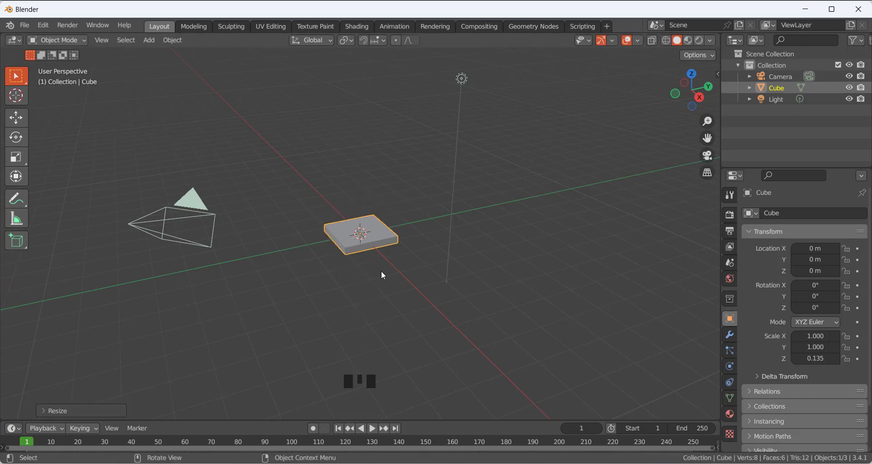
- Stretch the flattened cube into a slab, scaling it to about 2.72 along X and 4.86 along Y
{"action": "key", "text": "s"}
{"action": "key", "text": "x"}
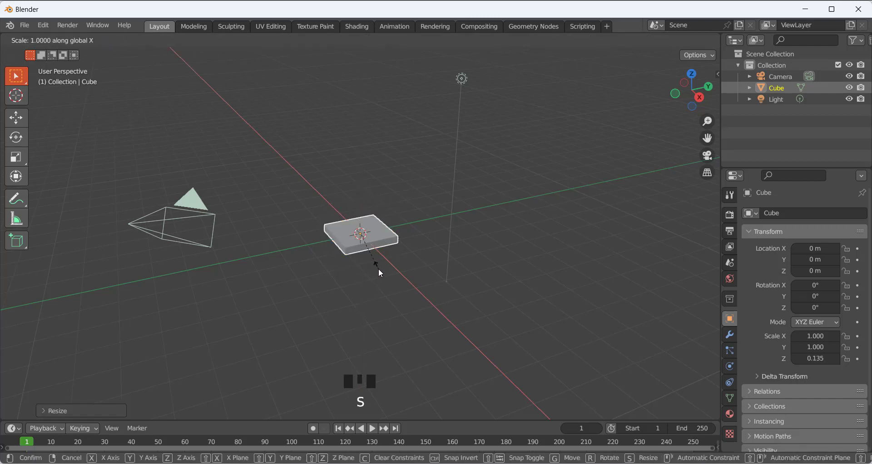
{"action": "left_click", "coordinate": [424, 321]}
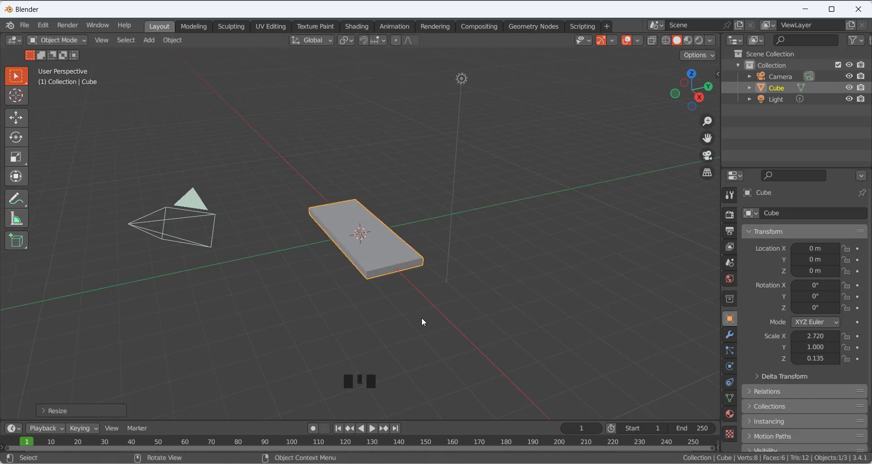
{"action": "key", "text": "s"}
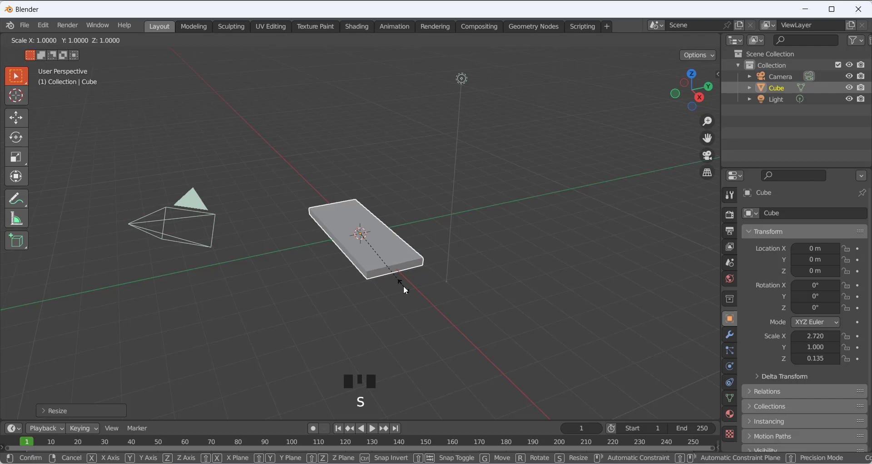
{"action": "key", "text": "y"}
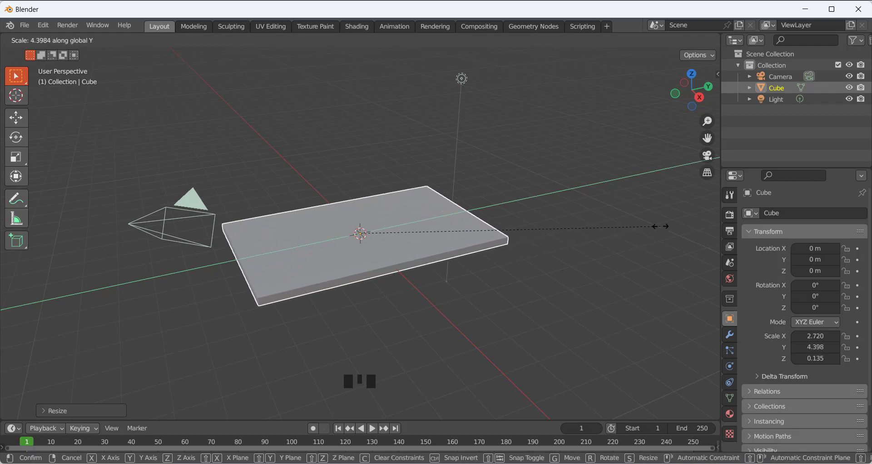
{"action": "left_click", "coordinate": [690, 218]}
- Apply the scale transform to the slab
{"action": "middle_click_drag", "start_coordinate": [692, 217], "coordinate": [266, 306]}
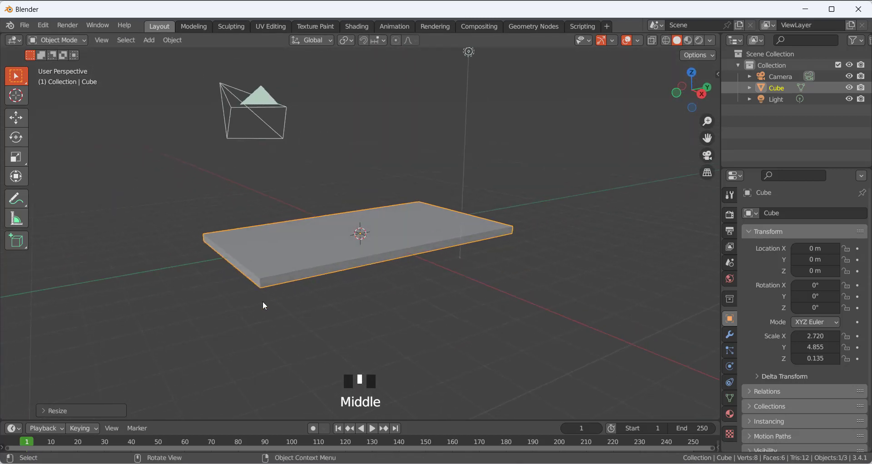
{"action": "key", "text": "ctrl+a"}
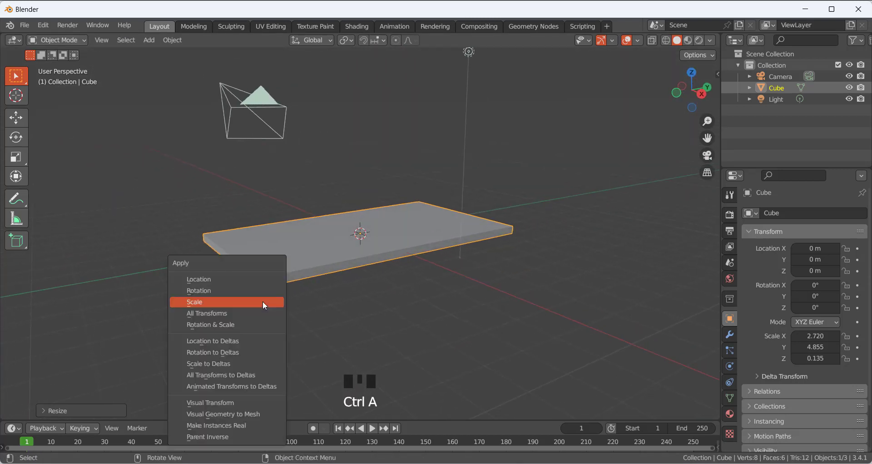
{"action": "left_click", "coordinate": [262, 301]}
{"action": "scroll", "coordinate": [324, 190], "scroll_direction": "down", "scroll_amount": 2}
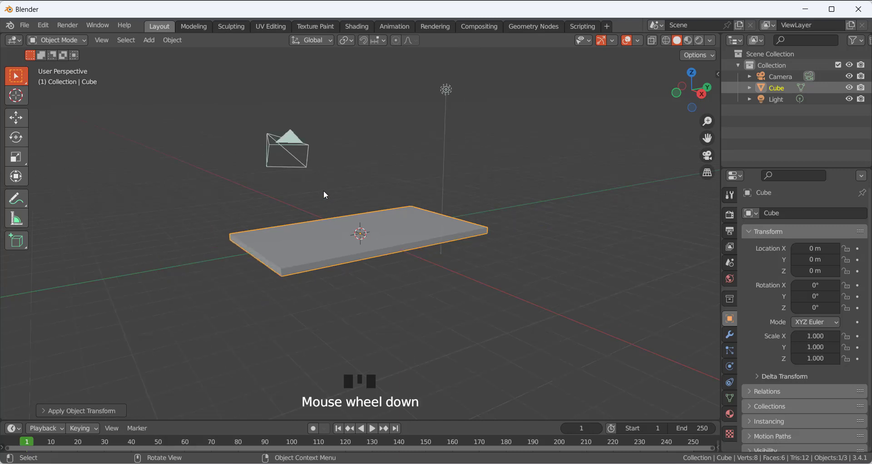
- Check the slab's shape, transform values and dimensions
{"action": "middle_click_drag", "start_coordinate": [323, 190], "coordinate": [263, 199]}
{"action": "scroll", "coordinate": [309, 199], "scroll_direction": "up", "scroll_amount": 4}
{"action": "scroll", "coordinate": [278, 197], "scroll_direction": "down", "scroll_amount": 4}
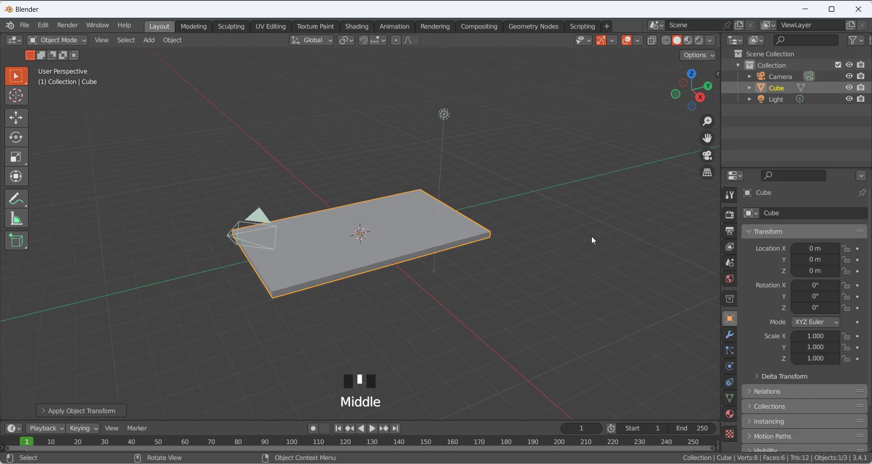
{"action": "key", "text": "n"}
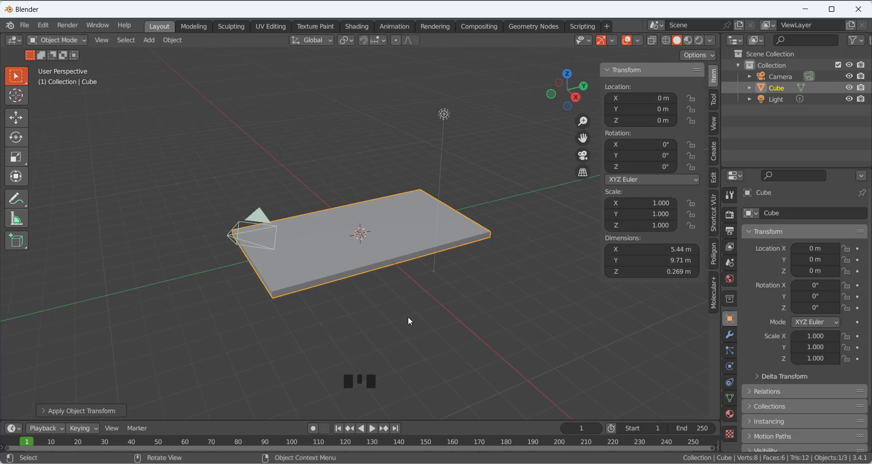
{"action": "key", "text": "n"}
{"action": "scroll", "coordinate": [344, 232], "scroll_direction": "up", "scroll_amount": 2}
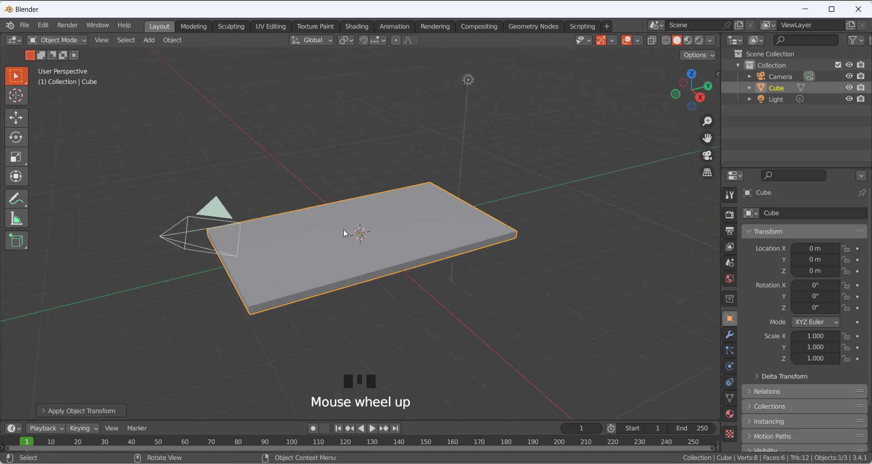
{"action": "scroll", "coordinate": [343, 233], "scroll_direction": "down", "scroll_amount": 1}
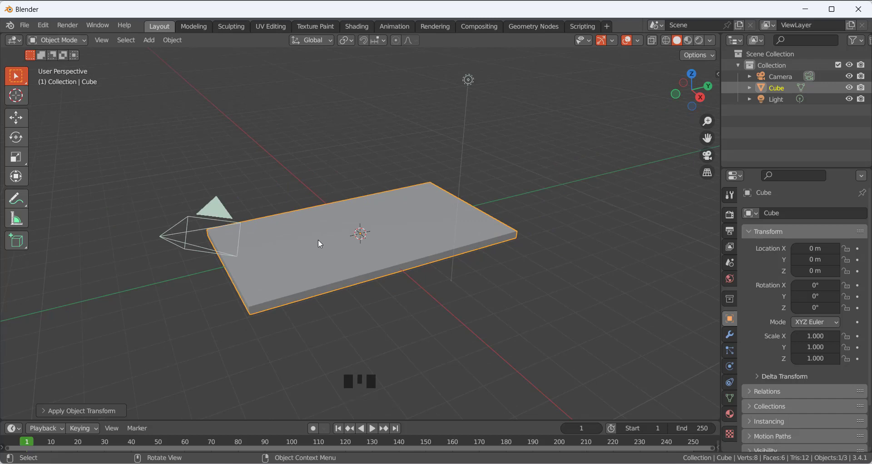
- Add a second cube mesh and raise it about 1.61 m along Z above the slab
{"action": "middle_click_drag", "start_coordinate": [362, 237], "coordinate": [379, 321]}
{"action": "left_click", "coordinate": [377, 316]}
{"action": "key", "text": "shift+a"}
{"action": "mouse_move", "coordinate": [358, 231]}
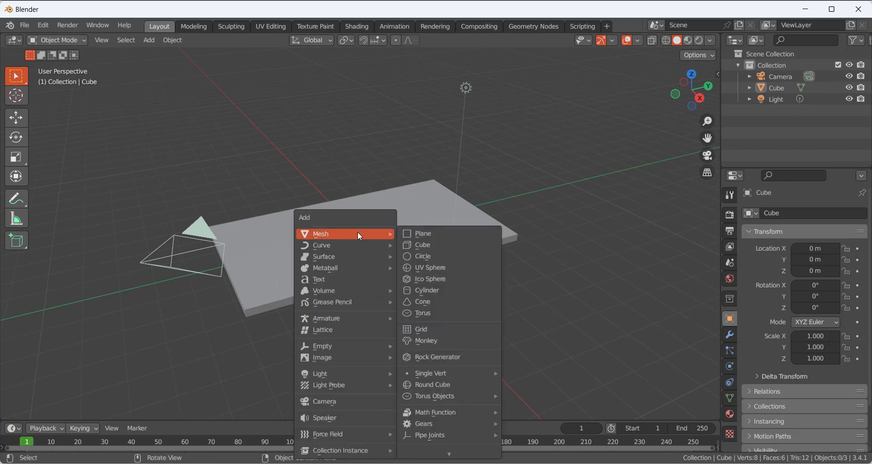
{"action": "left_click", "coordinate": [432, 246]}
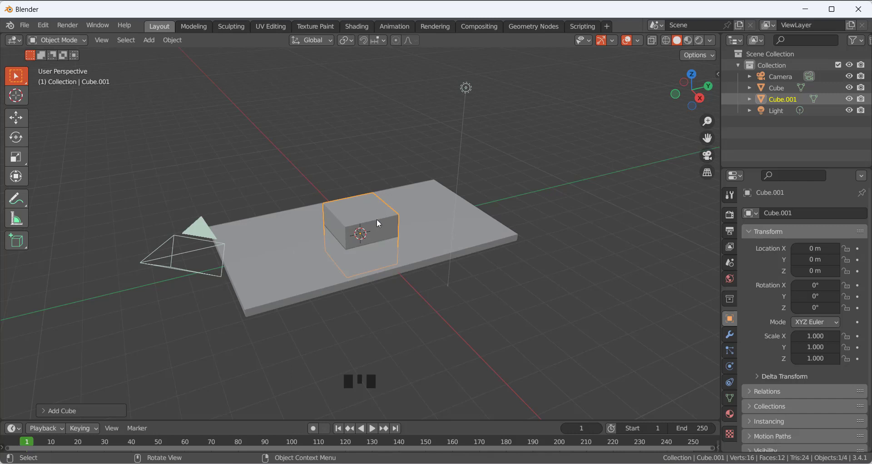
{"action": "key", "text": "g"}
{"action": "key", "text": "z"}
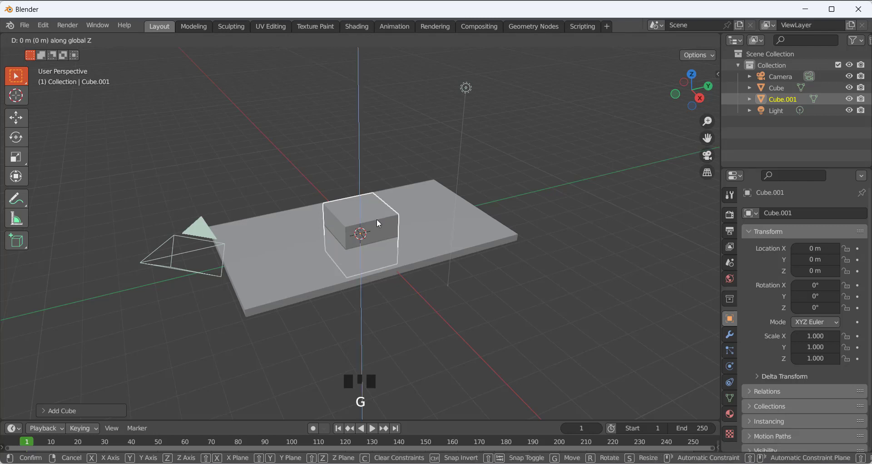
{"action": "left_click", "coordinate": [408, 143]}
{"action": "left_click", "coordinate": [408, 141]}
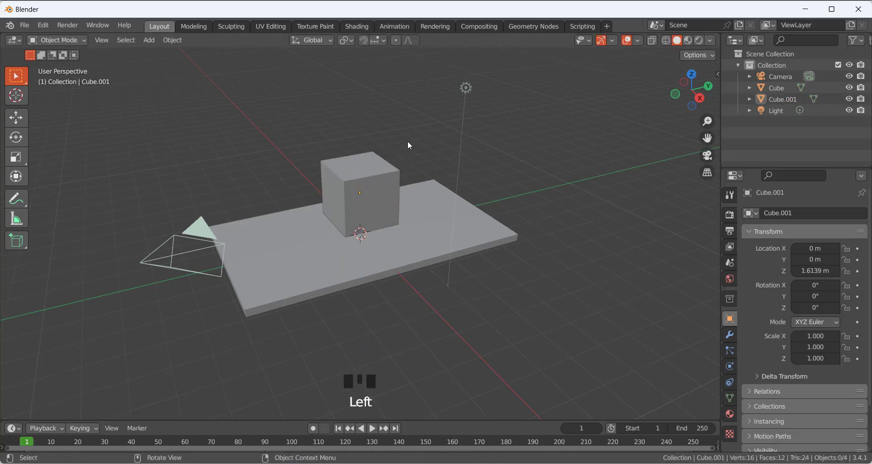
- In the front view, lower the new cube about 0.48 m along Z so it rests on the slab
{"action": "key", "text": "KP_1"}
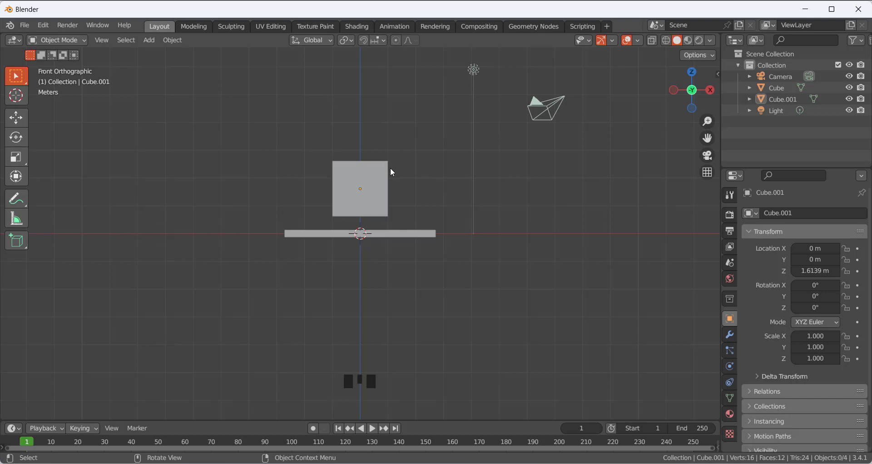
{"action": "middle_click_drag", "start_coordinate": [514, 191], "coordinate": [496, 233]}
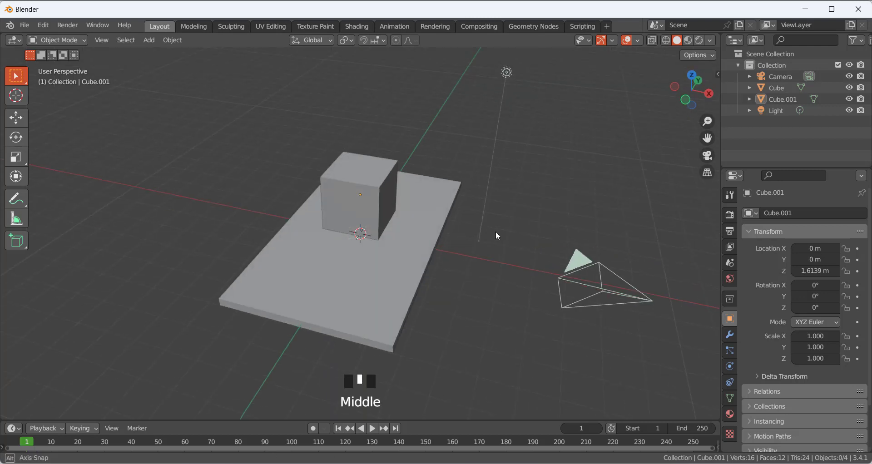
{"action": "left_click", "coordinate": [687, 99]}
{"action": "scroll", "coordinate": [342, 191], "scroll_direction": "up", "scroll_amount": 2}
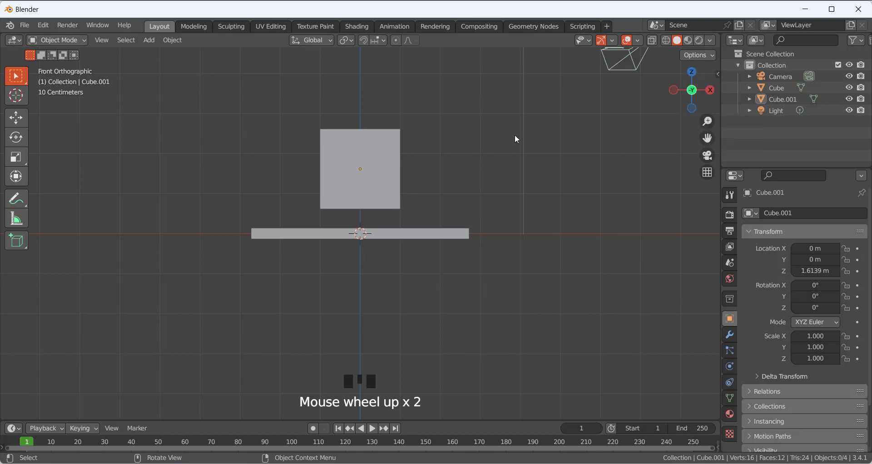
{"action": "left_click", "coordinate": [354, 180]}
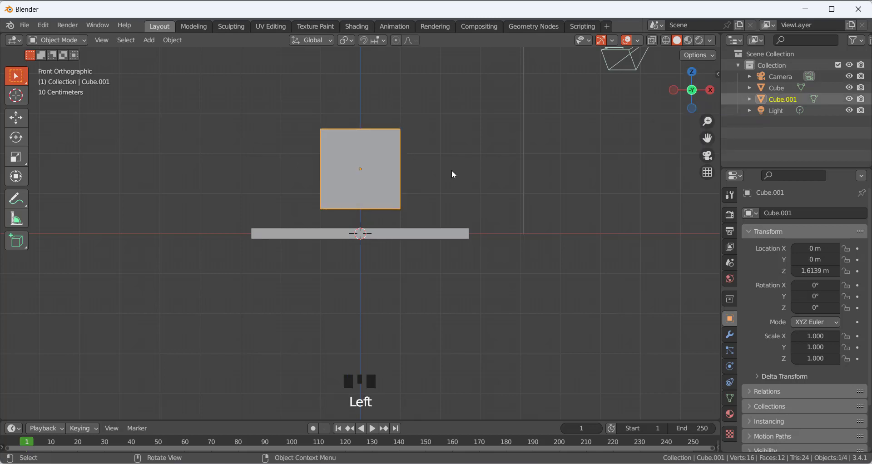
{"action": "key", "text": "g"}
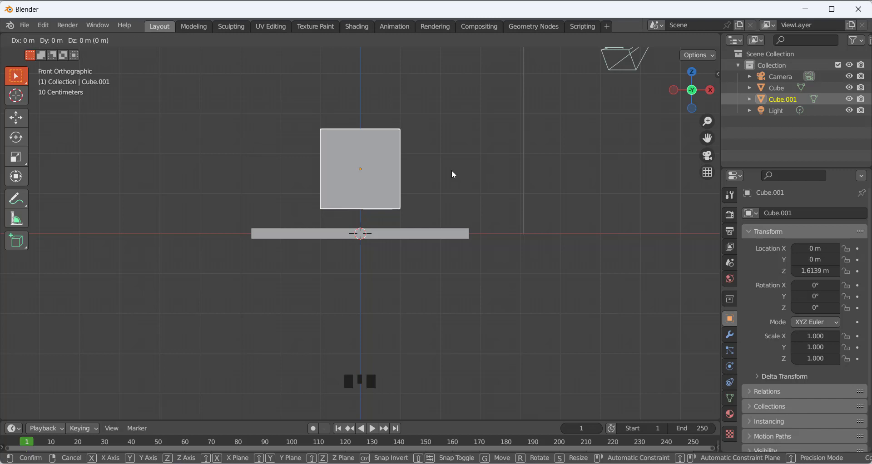
{"action": "key", "text": "z"}
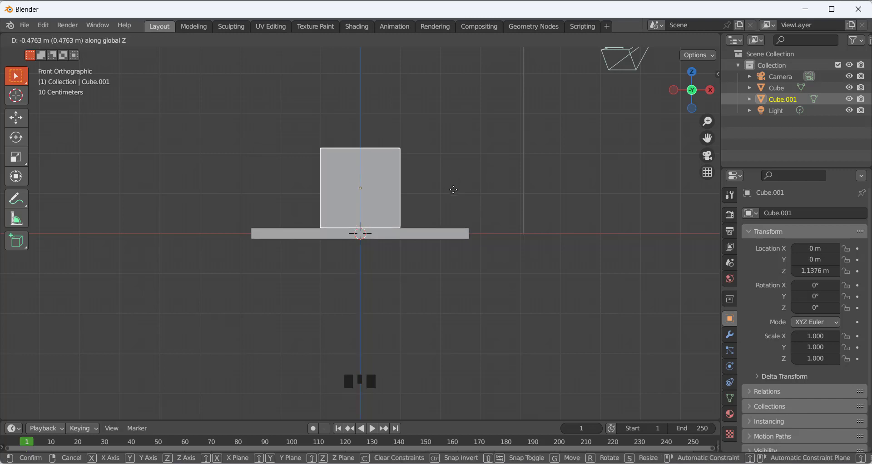
{"action": "left_click", "coordinate": [453, 190]}
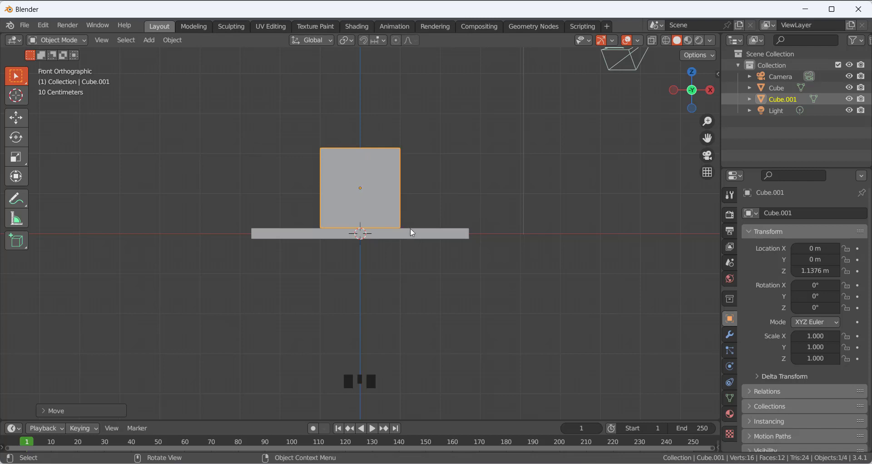
- In the right view, stretch the upper cube along Y to a scale of about 2.54
{"action": "middle_click_drag", "start_coordinate": [432, 197], "coordinate": [305, 232]}
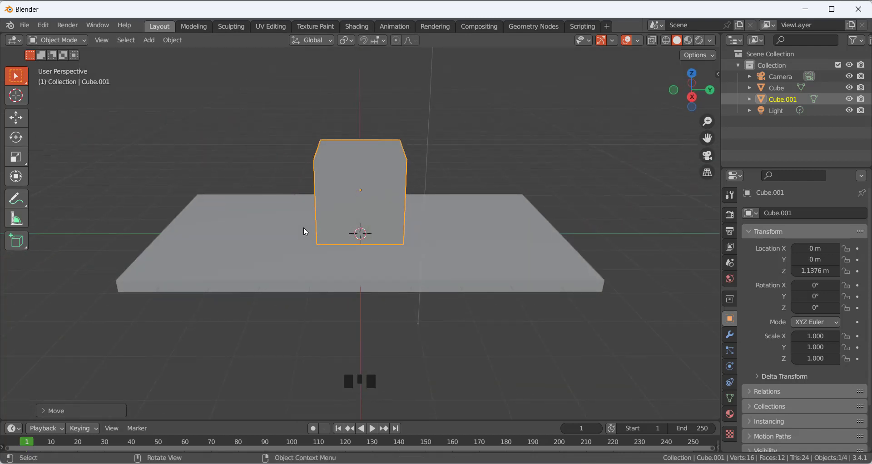
{"action": "left_click", "coordinate": [692, 99]}
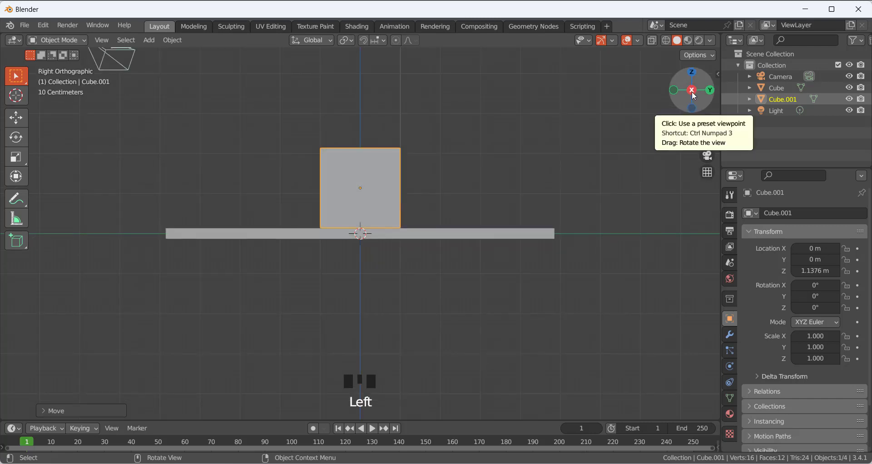
{"action": "scroll", "coordinate": [391, 166], "scroll_direction": "down", "scroll_amount": 3}
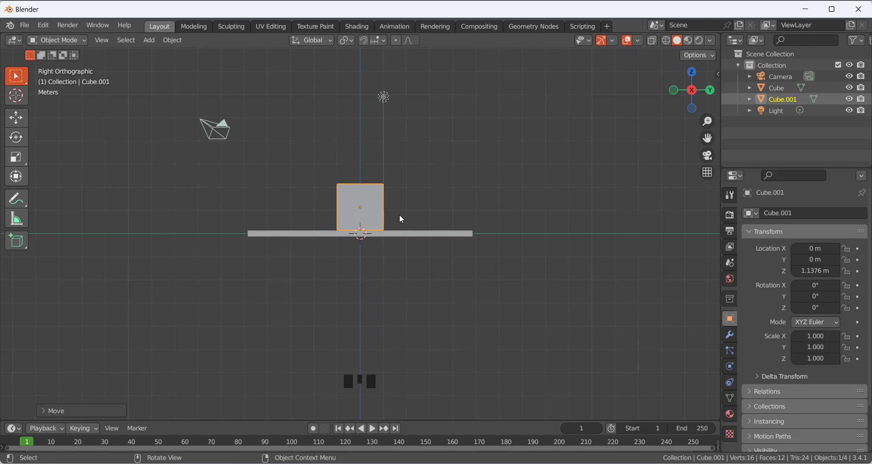
{"action": "key", "text": "s"}
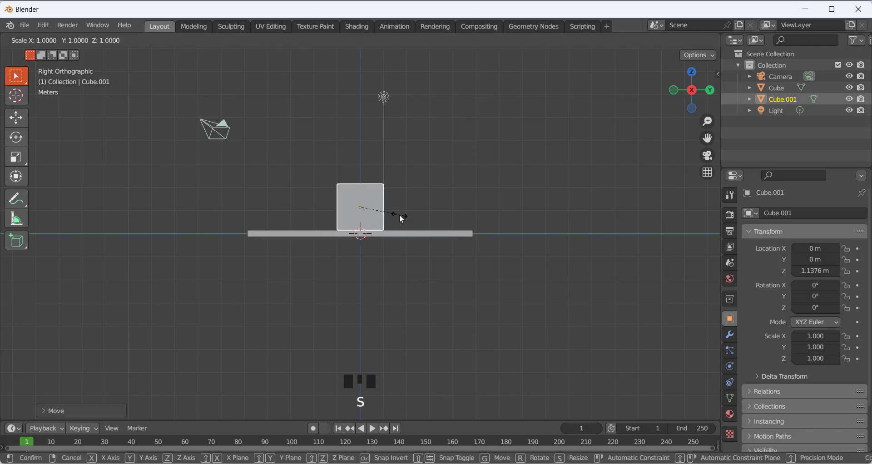
{"action": "key", "text": "y"}
{"action": "left_click", "coordinate": [466, 215]}
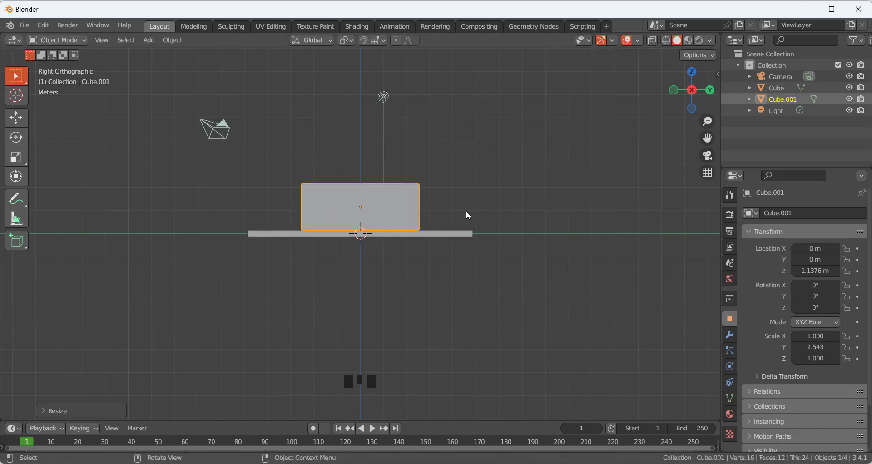
- Move the upper box about 2.14 m along positive Y, close to the slab's end, and check it in the top view
{"action": "key", "text": "g"}
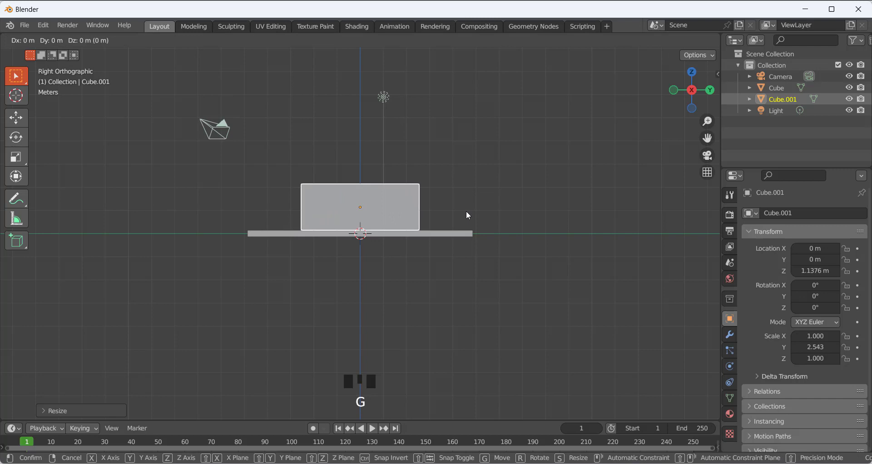
{"action": "key", "text": "y"}
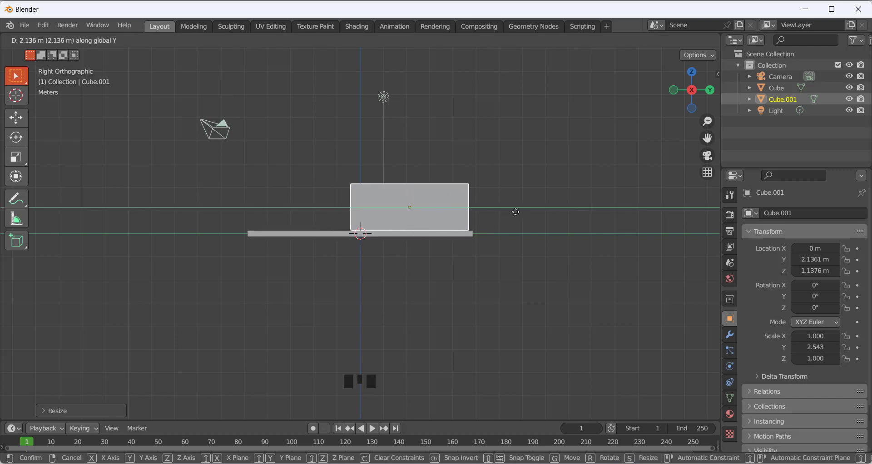
{"action": "left_click", "coordinate": [516, 212]}
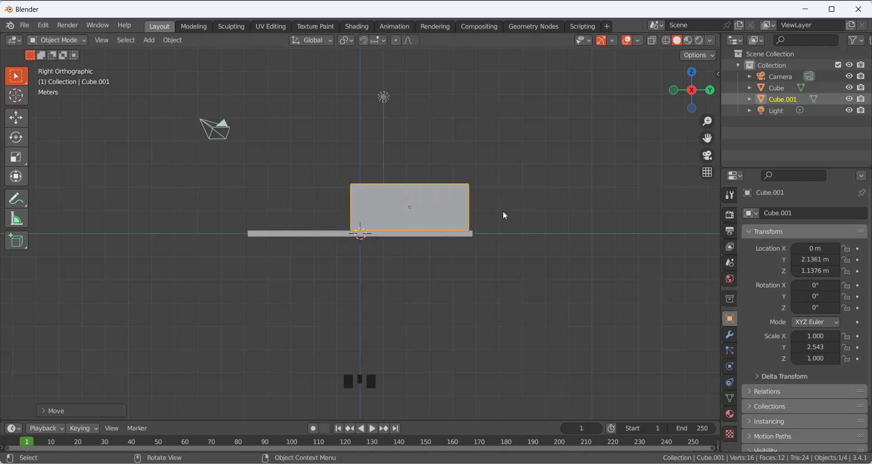
{"action": "left_click", "coordinate": [692, 76]}
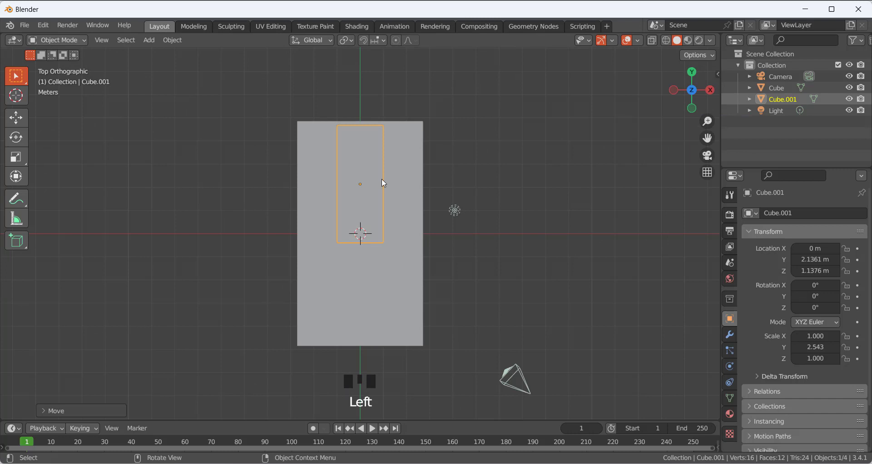
- In the top view, widen the upper box along X to a scale of about 2.55
{"action": "key", "text": "KP_7"}
{"action": "key", "text": "s"}
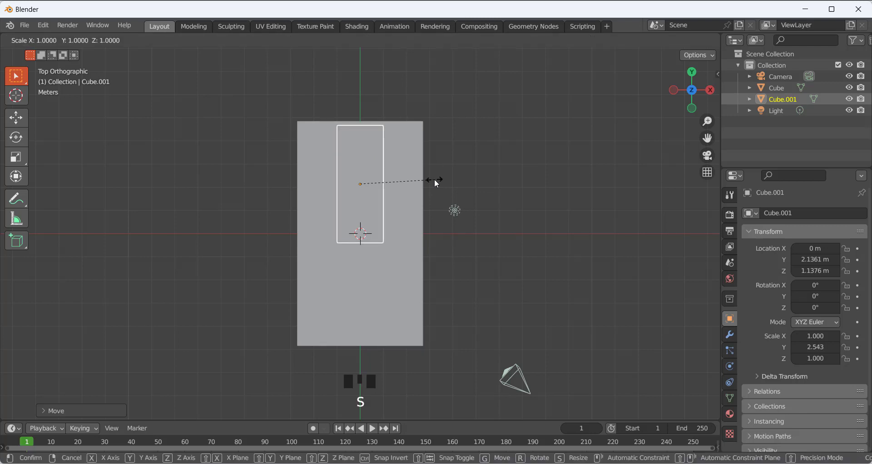
{"action": "key", "text": "x"}
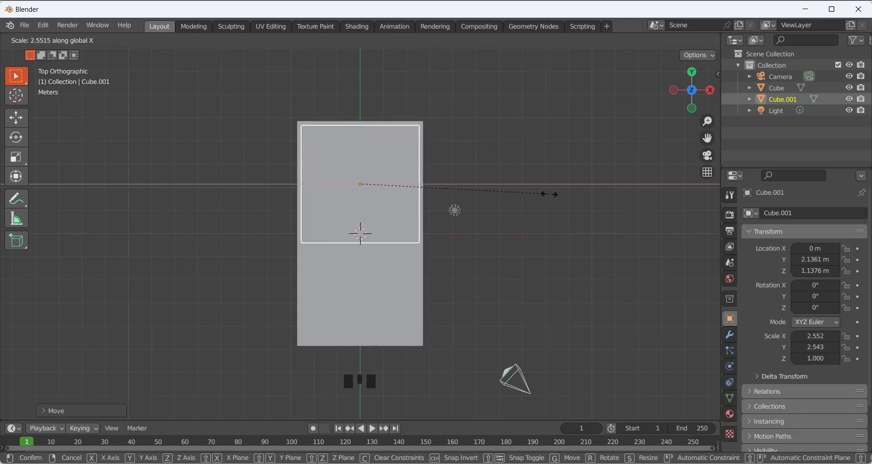
{"action": "left_click", "coordinate": [549, 194]}
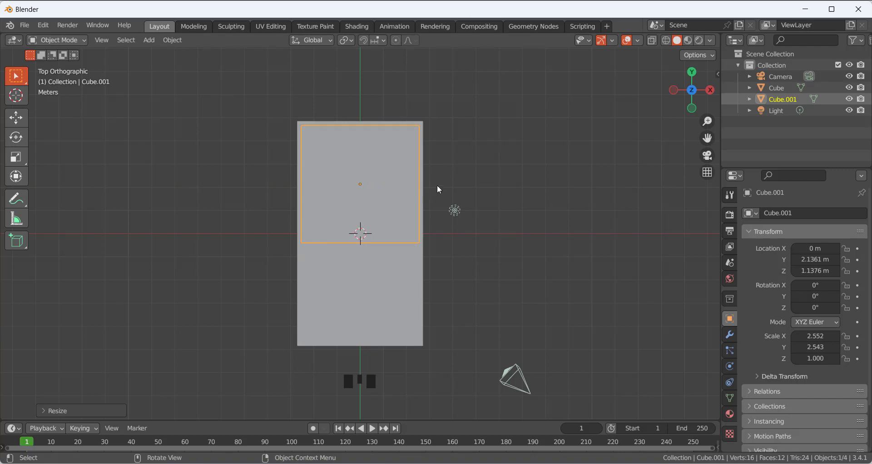
- Apply the upper box's scale so its current size becomes the base size
{"action": "middle_click_drag", "start_coordinate": [437, 186], "coordinate": [341, 87]}
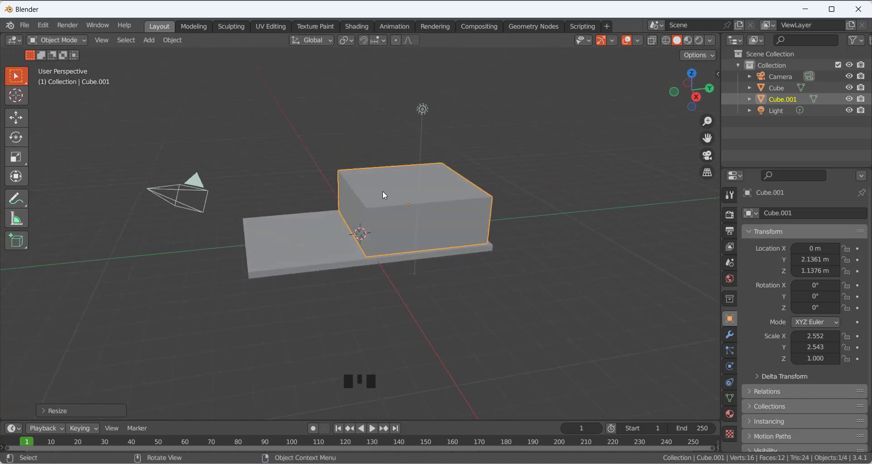
{"action": "key", "text": "ctrl+a"}
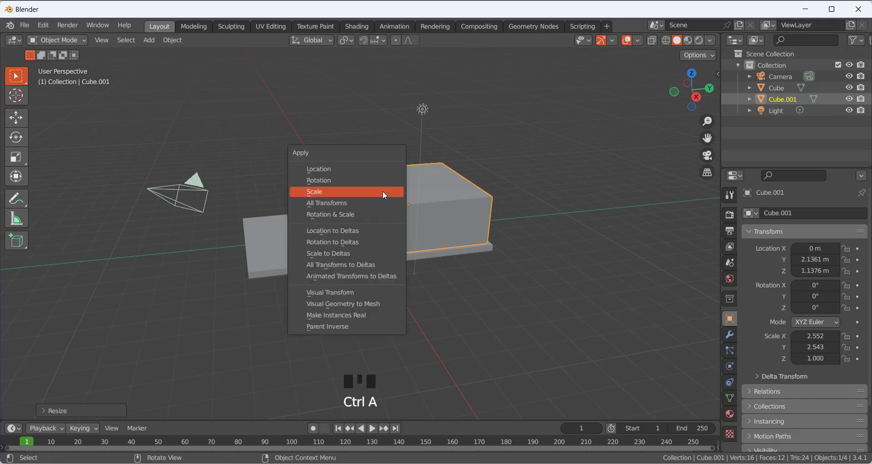
{"action": "left_click", "coordinate": [384, 194]}
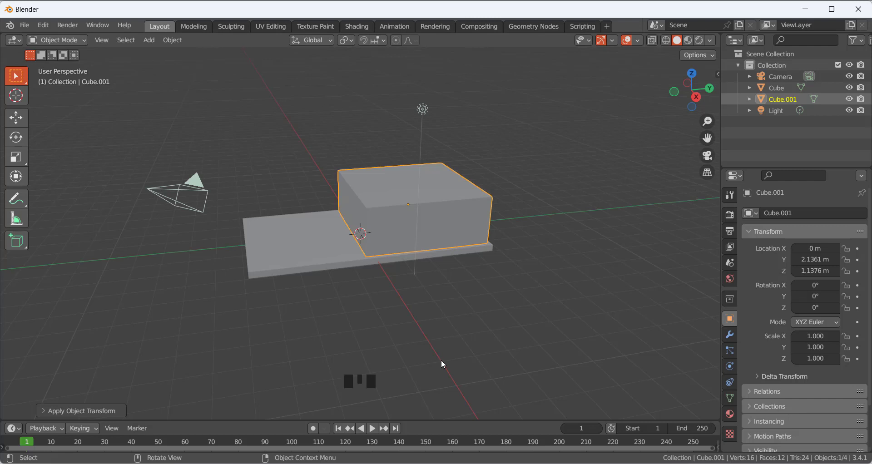
- Switch the upper box to Edit Mode and clear the selection of its mesh
{"action": "left_click", "coordinate": [78, 41]}
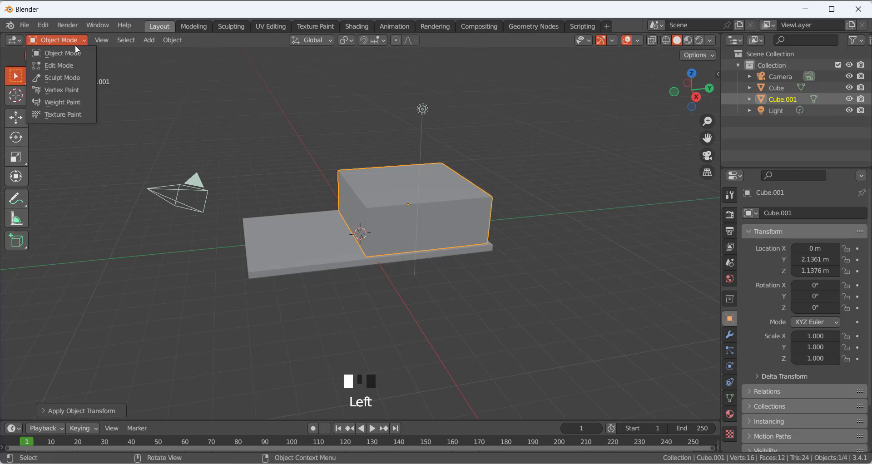
{"action": "left_click", "coordinate": [75, 66]}
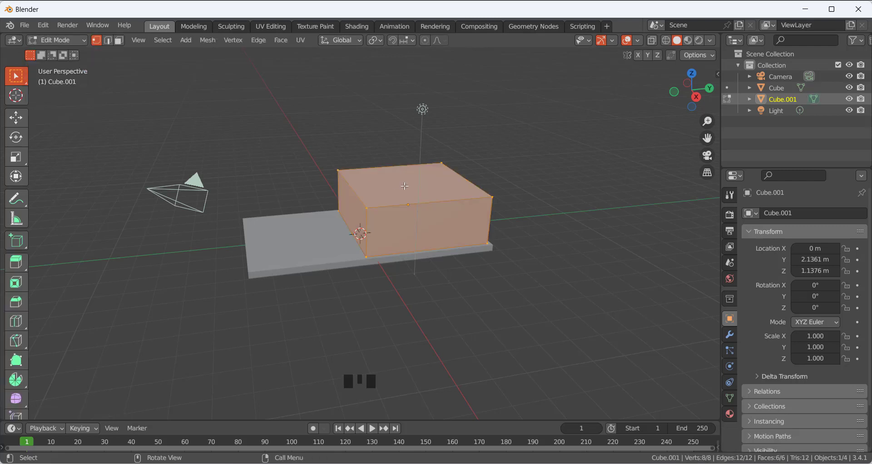
{"action": "left_click", "coordinate": [356, 140]}
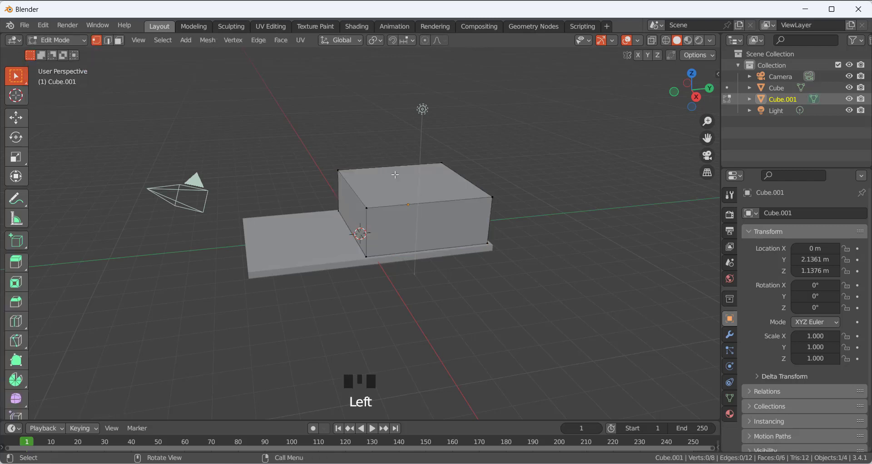
- Try picking the top of the upper box through its corner vertices in vertex selection
{"action": "left_click", "coordinate": [405, 193]}
{"action": "left_click", "coordinate": [378, 182]}
{"action": "left_click", "coordinate": [368, 205]}
{"action": "left_click", "coordinate": [389, 182]}
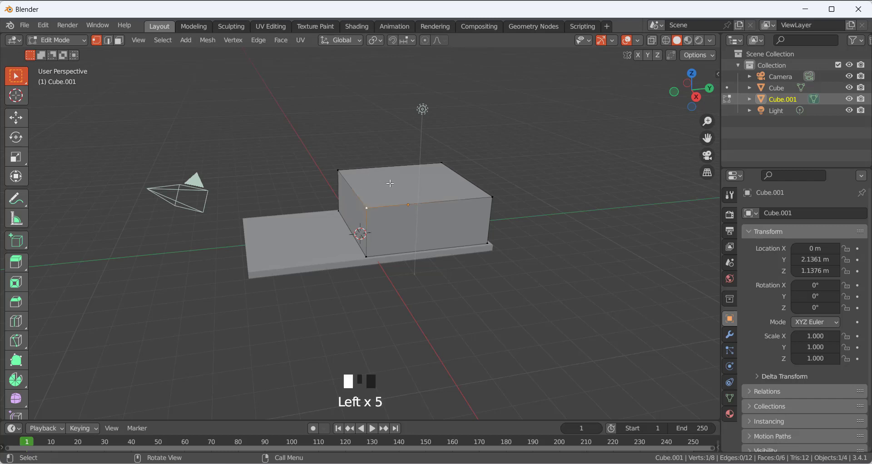
{"action": "left_click", "coordinate": [442, 165]}
{"action": "left_click", "coordinate": [391, 179]}
{"action": "left_click", "coordinate": [368, 205]}
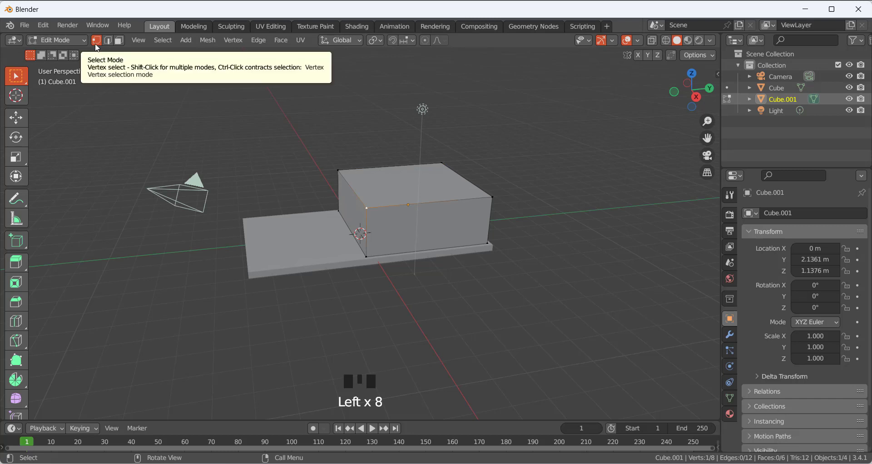
- In face selection, select the upper box's top face and raise it along Z to make the box much taller
{"action": "left_click", "coordinate": [119, 42]}
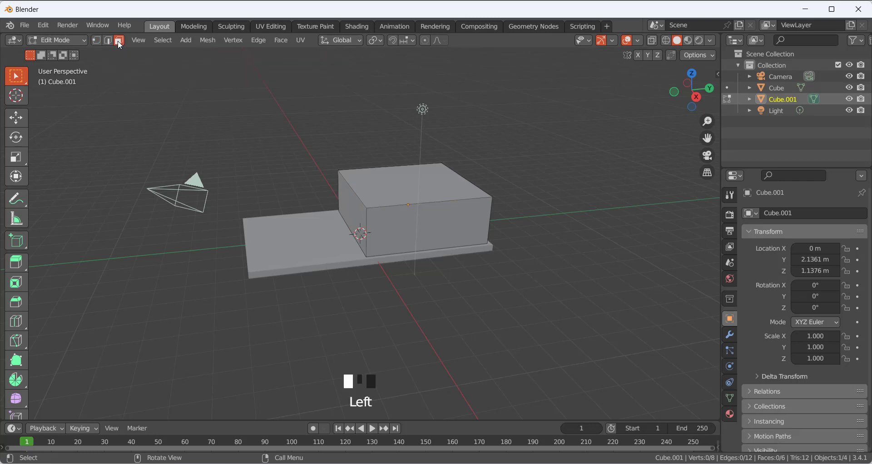
{"action": "left_click", "coordinate": [368, 188]}
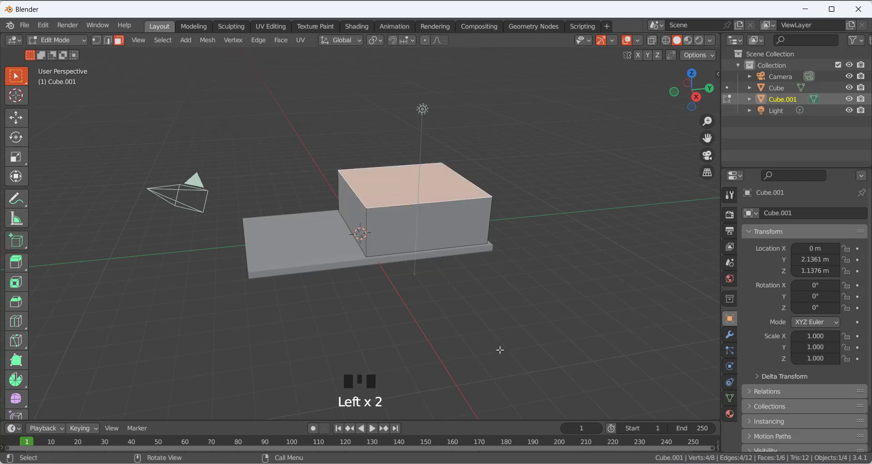
{"action": "key", "text": "g"}
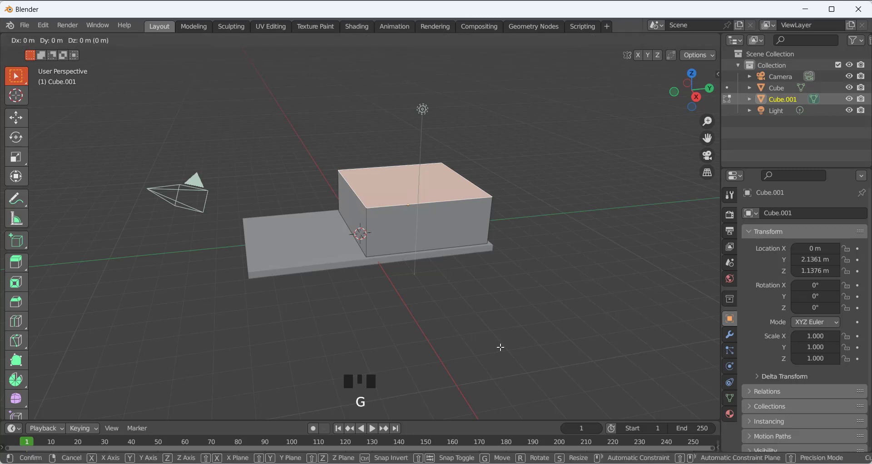
{"action": "key", "text": "z"}
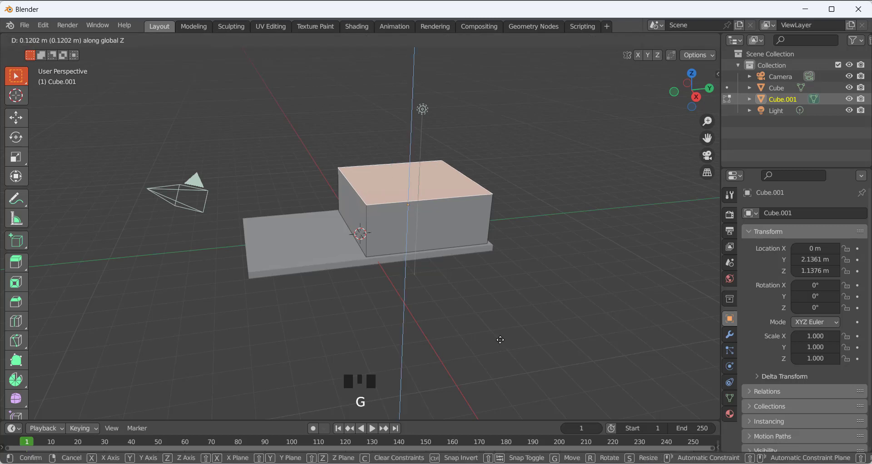
{"action": "left_click", "coordinate": [501, 267]}
- Raise the box's top face slightly further along Z
{"action": "middle_click_drag", "start_coordinate": [416, 162], "coordinate": [541, 199]}
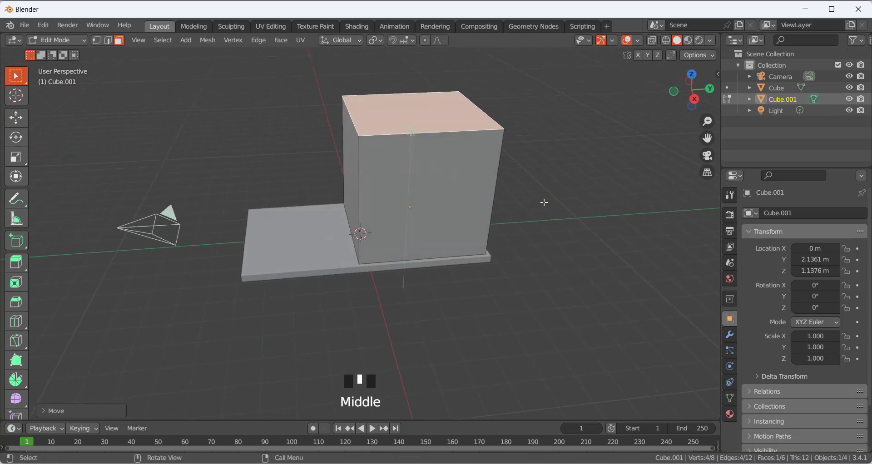
{"action": "scroll", "coordinate": [537, 206], "scroll_direction": "down", "scroll_amount": 2}
{"action": "middle_click_drag", "start_coordinate": [302, 170], "coordinate": [321, 161]}
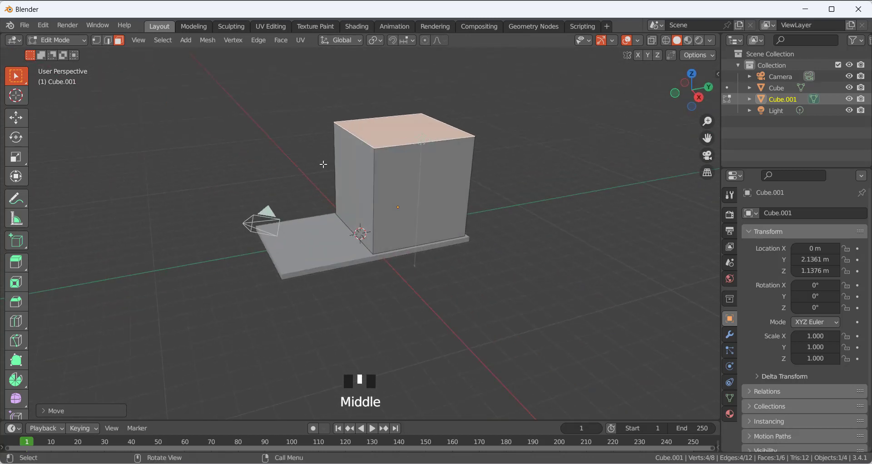
{"action": "key", "text": "g"}
{"action": "key", "text": "z"}
{"action": "left_click", "coordinate": [322, 161]}
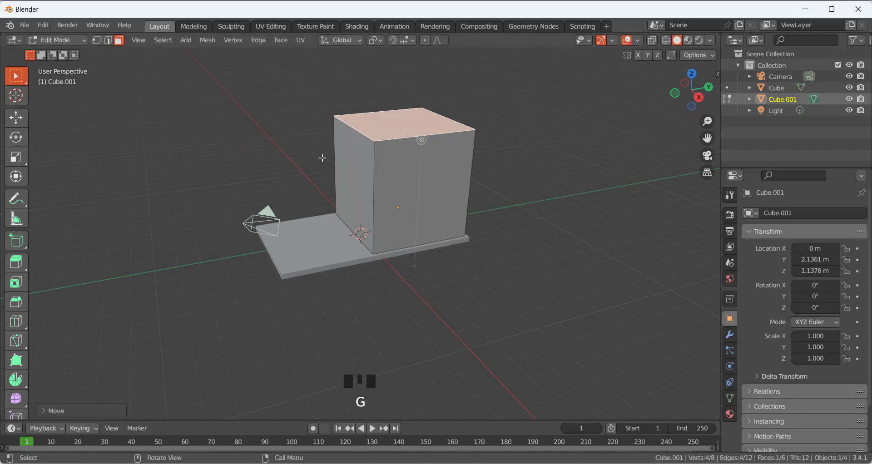
- Duplicate the top face, lift the copy along Z above the box, and extrude it about 0.49 m into a roof slab
{"action": "scroll", "coordinate": [319, 154], "scroll_direction": "down", "scroll_amount": 1}
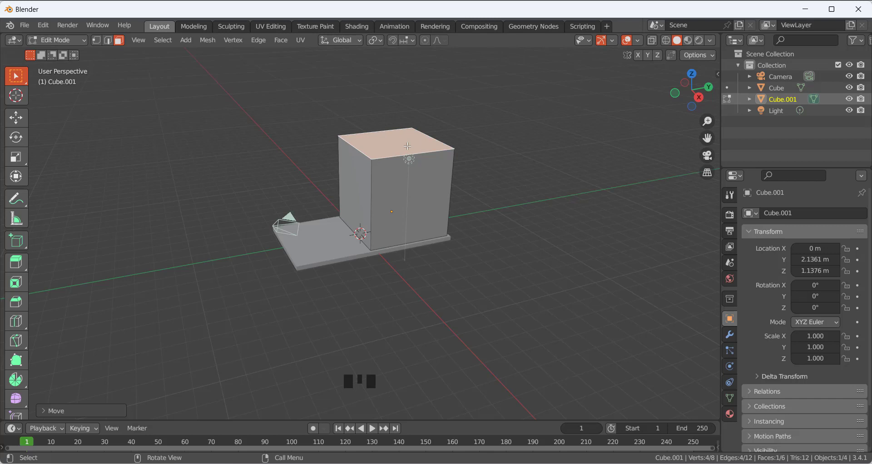
{"action": "key", "text": "shift+d"}
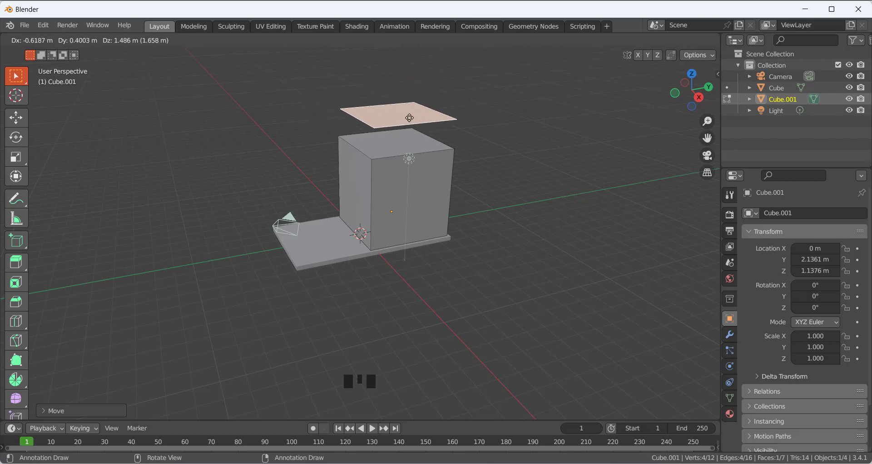
{"action": "key", "text": "z"}
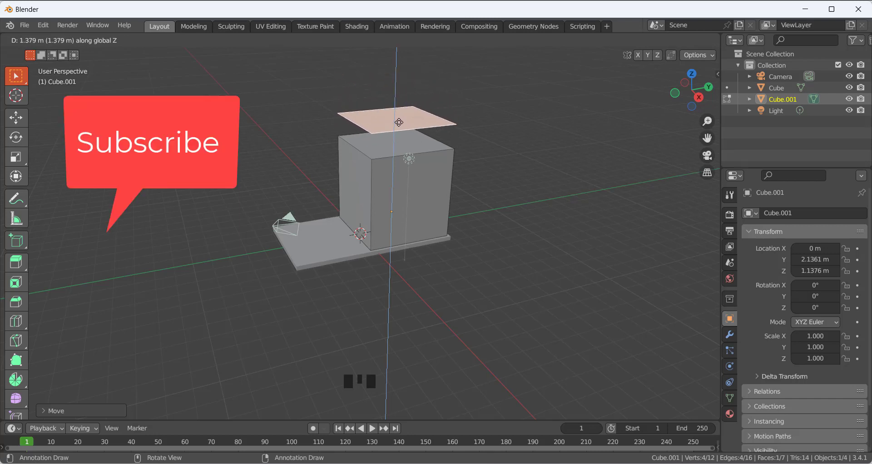
{"action": "left_click", "coordinate": [399, 118]}
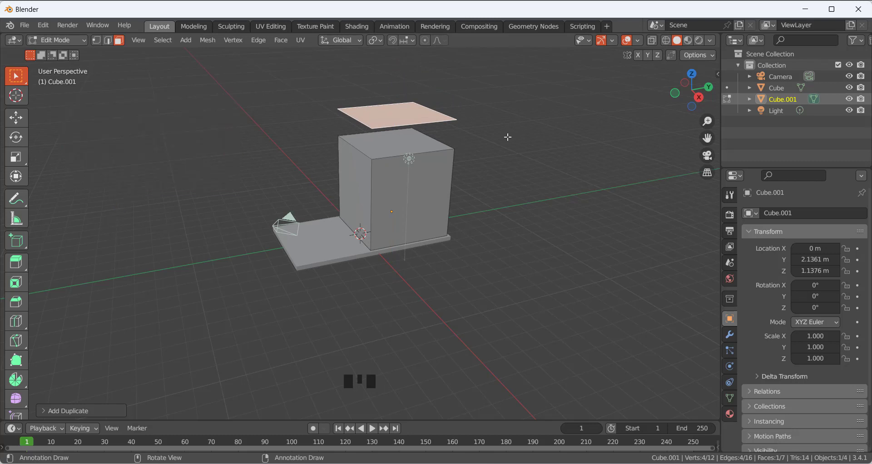
{"action": "key", "text": "e"}
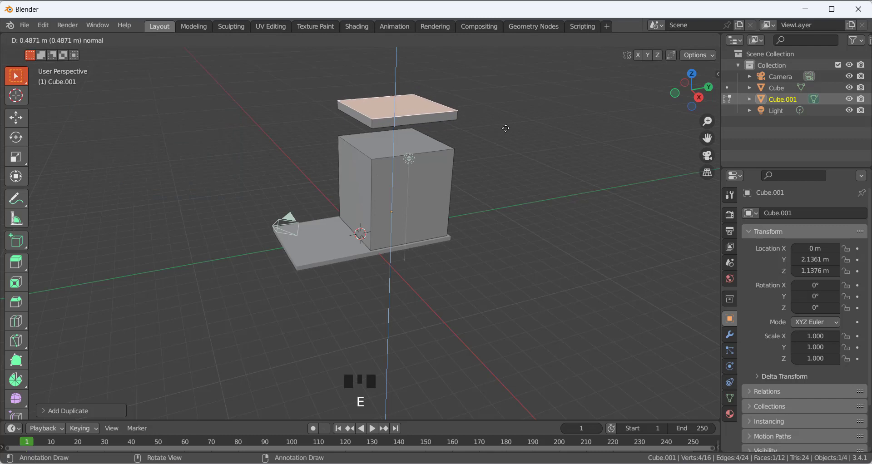
{"action": "left_click", "coordinate": [505, 128]}
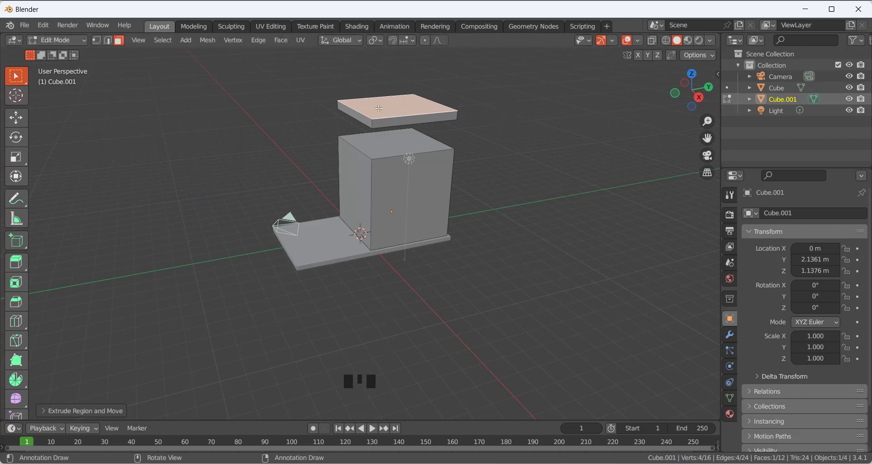
- Select all linked geometry of the floating roof slab and enlarge it uniformly by about 1.15 in the top view
{"action": "left_click", "coordinate": [305, 94]}
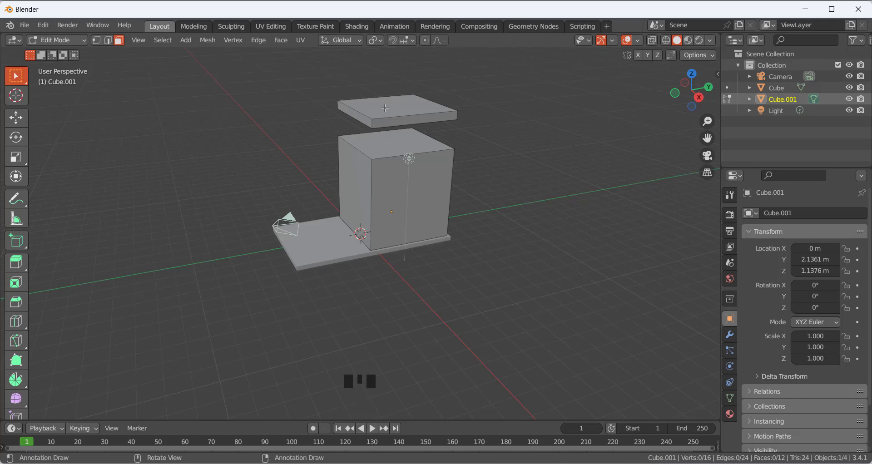
{"action": "key", "text": "l"}
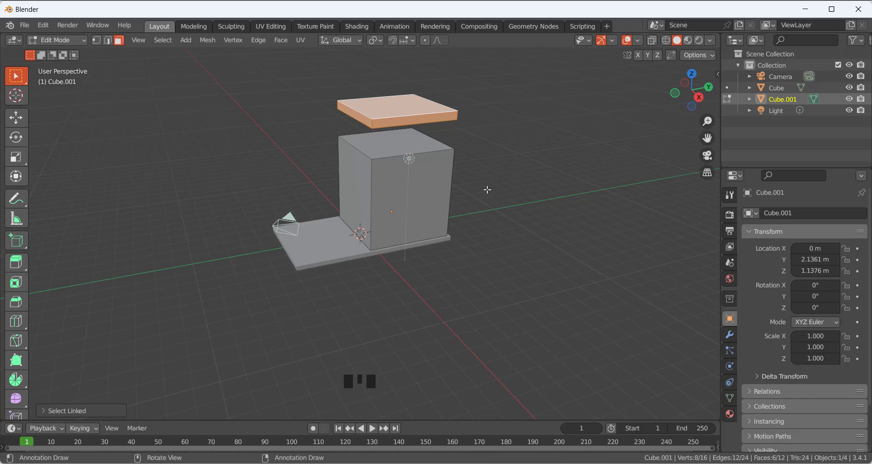
{"action": "key", "text": "KP_7"}
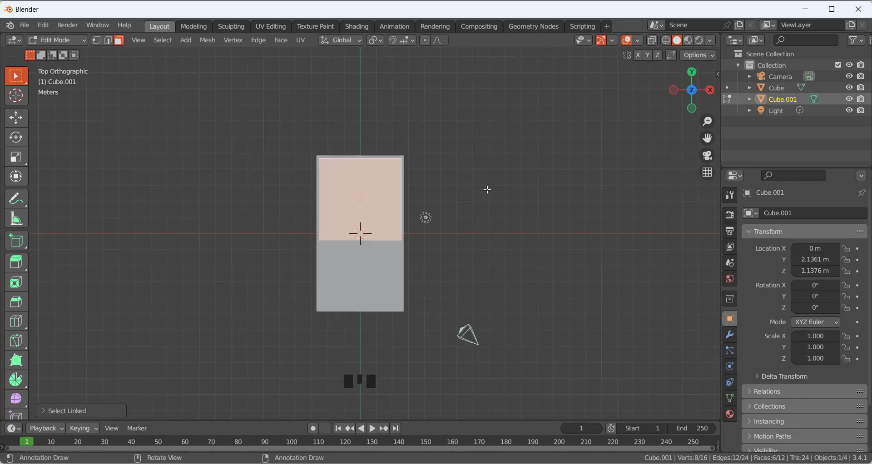
{"action": "key", "text": "s"}
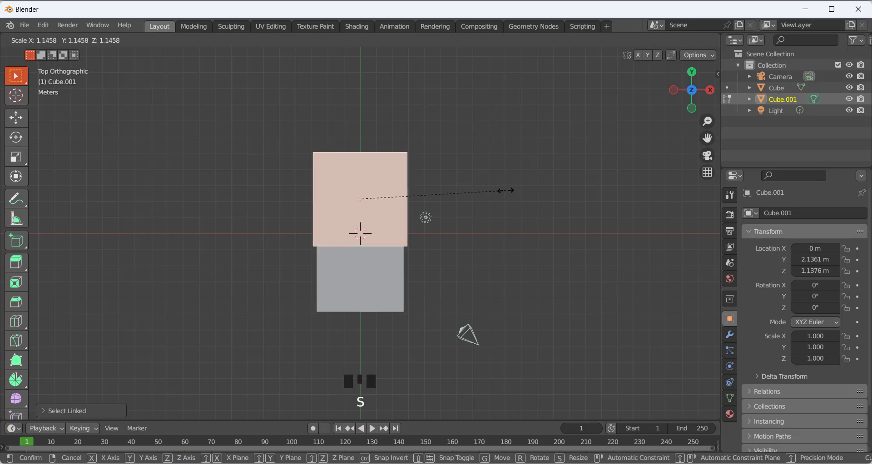
{"action": "left_click", "coordinate": [509, 189]}
- Select the entire mesh, separate the box and roof slab by loose parts, and return to Object Mode
{"action": "middle_click_drag", "start_coordinate": [479, 210], "coordinate": [379, 187]}
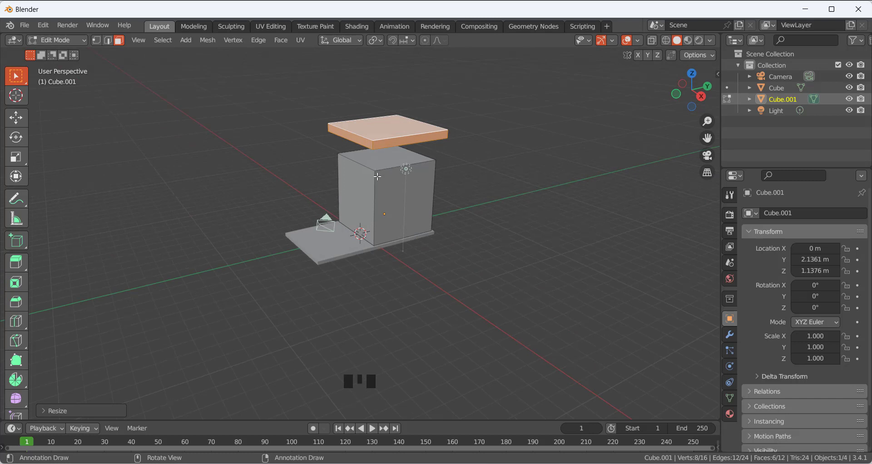
{"action": "mouse_move", "coordinate": [359, 154]}
{"action": "middle_mouse_down"}
{"action": "mouse_move", "coordinate": [359, 124]}
{"action": "mouse_move", "coordinate": [364, 152]}
{"action": "mouse_move", "coordinate": [377, 134]}
{"action": "mouse_move", "coordinate": [376, 152]}
{"action": "middle_mouse_up"}
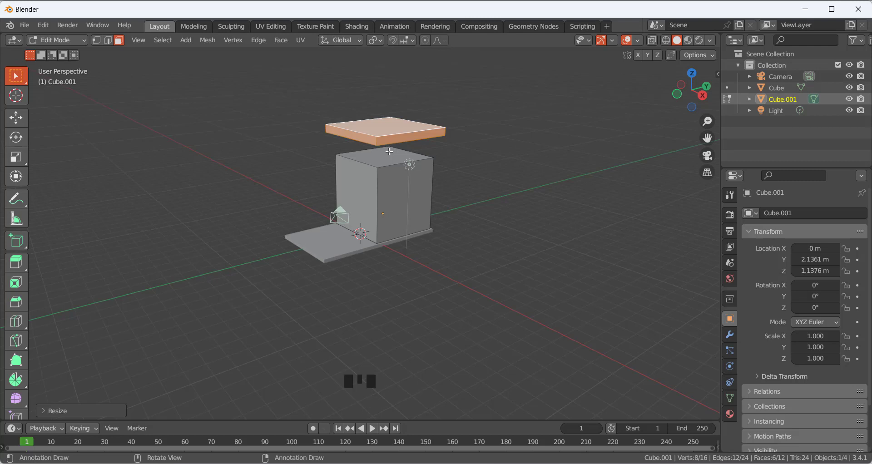
{"action": "key", "text": "a"}
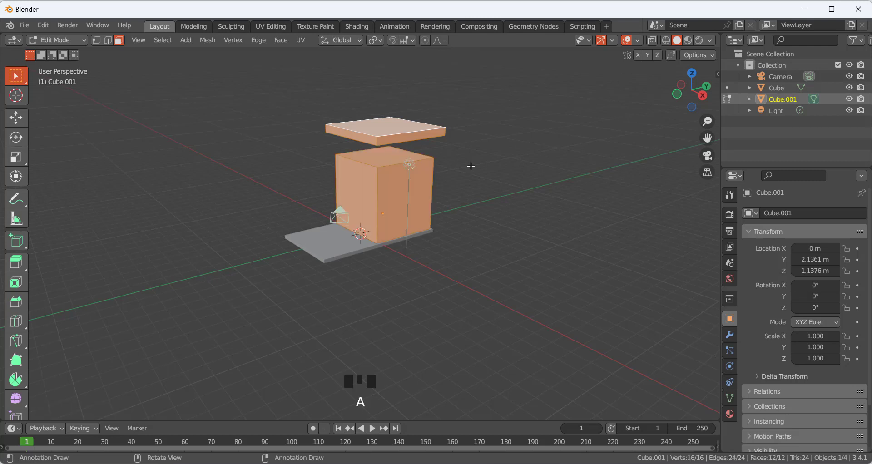
{"action": "key", "text": "p"}
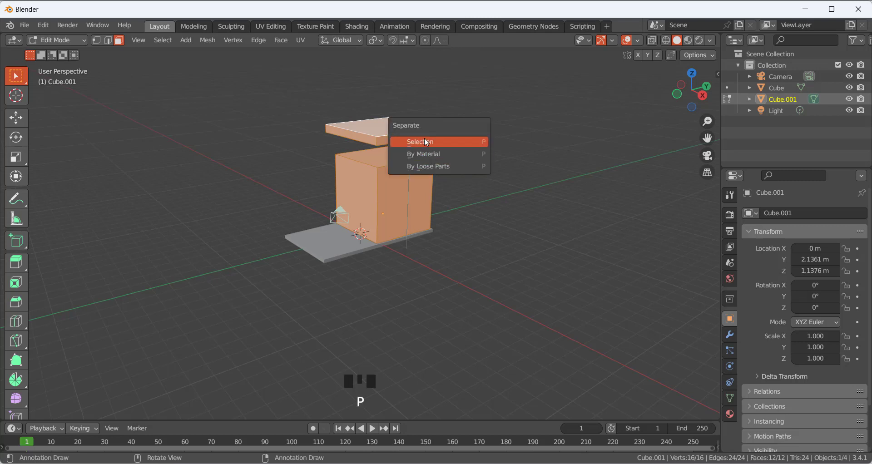
{"action": "left_click", "coordinate": [442, 168]}
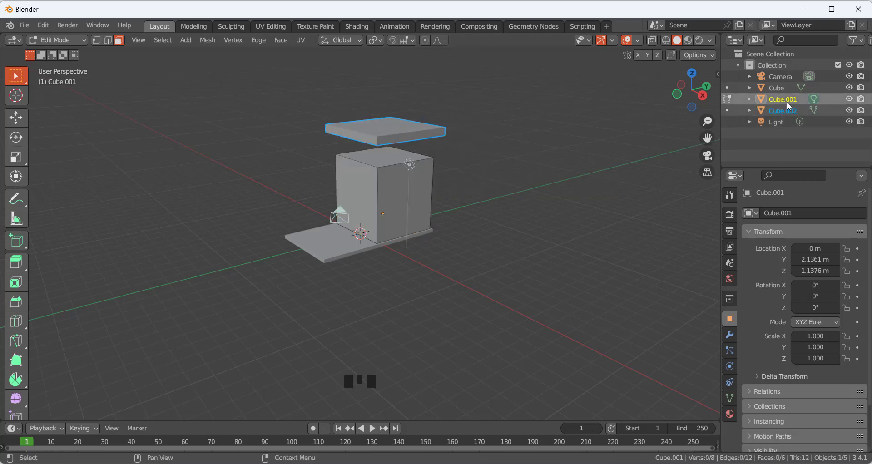
{"action": "left_click", "coordinate": [772, 111], "text": "ctrl"}
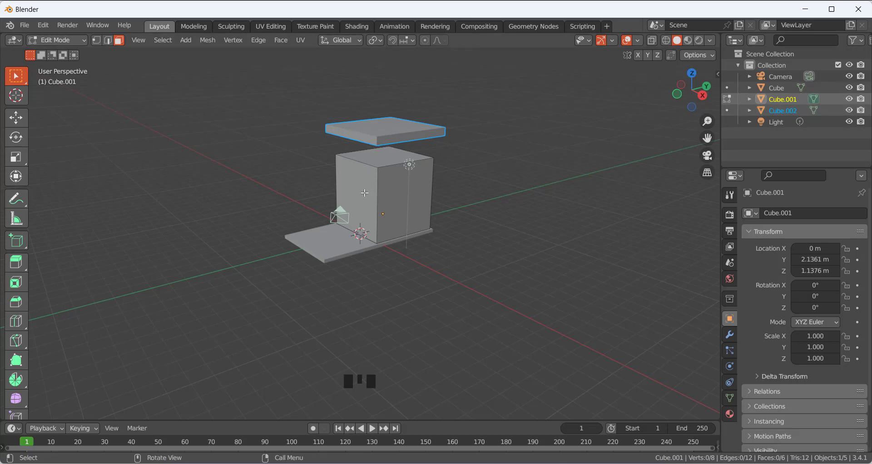
{"action": "key", "text": "Tab"}
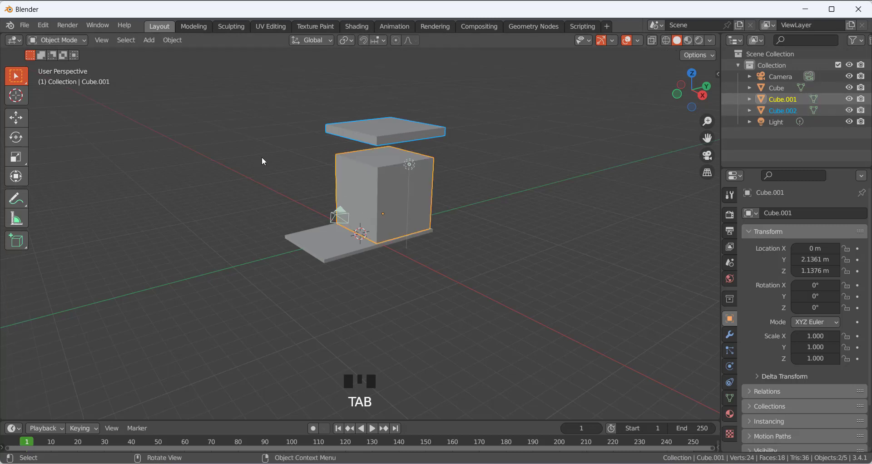
- Select the separated roof slab and lower it along Z onto the box, to a Z location of about -0.49 m
{"action": "middle_click_drag", "start_coordinate": [262, 156], "coordinate": [259, 143]}
{"action": "left_click", "coordinate": [317, 161]}
{"action": "left_click", "coordinate": [358, 171]}
{"action": "left_click", "coordinate": [383, 132]}
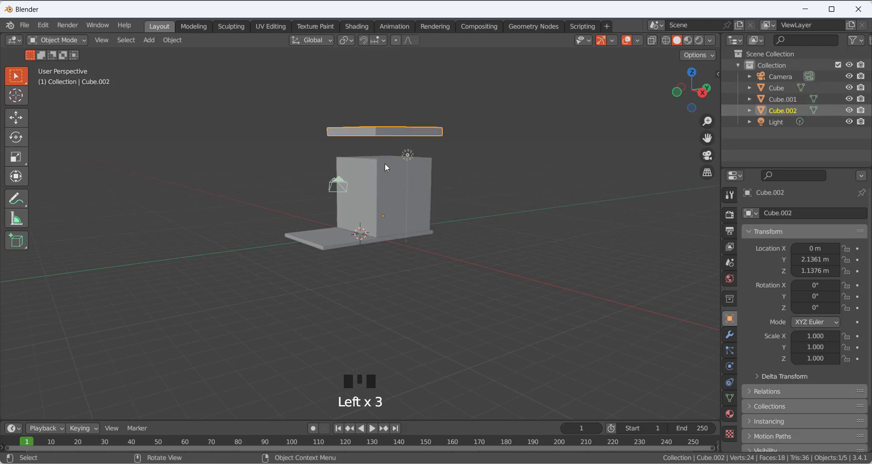
{"action": "left_click", "coordinate": [386, 166]}
{"action": "left_click", "coordinate": [382, 130]}
{"action": "middle_click_drag", "start_coordinate": [293, 136], "coordinate": [394, 137]}
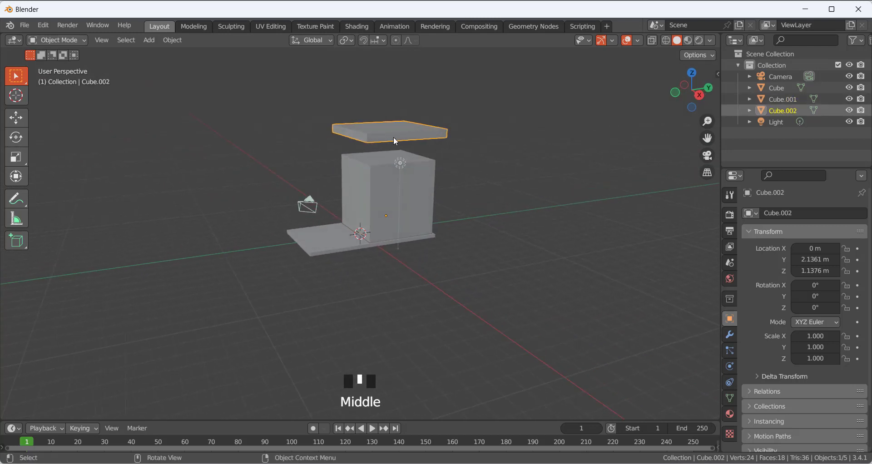
{"action": "left_click", "coordinate": [398, 132]}
{"action": "key", "text": "KP_3"}
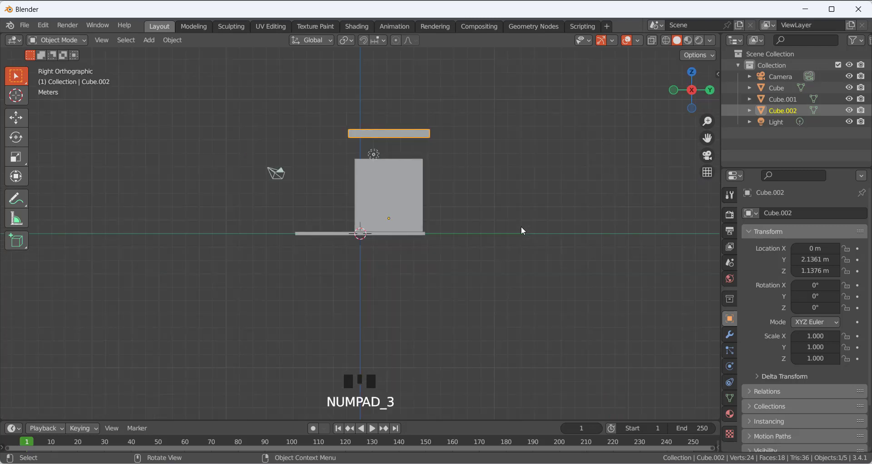
{"action": "key", "text": "g"}
{"action": "key", "text": "z"}
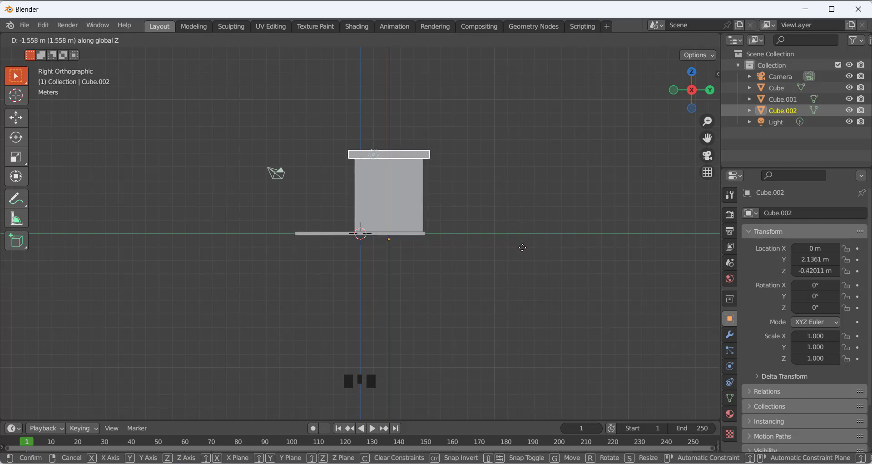
{"action": "left_click", "coordinate": [523, 248]}
{"action": "middle_click_drag", "start_coordinate": [520, 247], "coordinate": [472, 237]}
{"action": "left_click", "coordinate": [473, 237]}
- In Edit Mode, move the base slab's front end face outward to lengthen the slab, and return to Object Mode
{"action": "scroll", "coordinate": [345, 200], "scroll_direction": "up", "scroll_amount": 4}
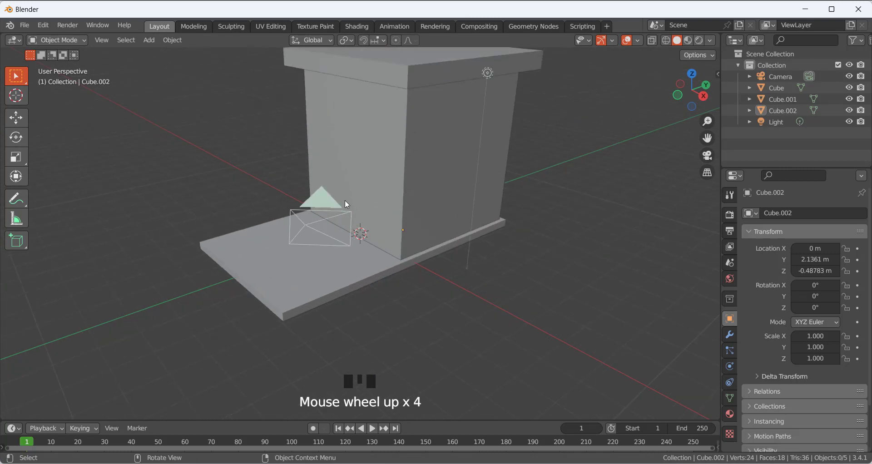
{"action": "scroll", "coordinate": [345, 200], "scroll_direction": "down", "scroll_amount": 2}
{"action": "middle_click_drag", "start_coordinate": [359, 224], "coordinate": [370, 204]}
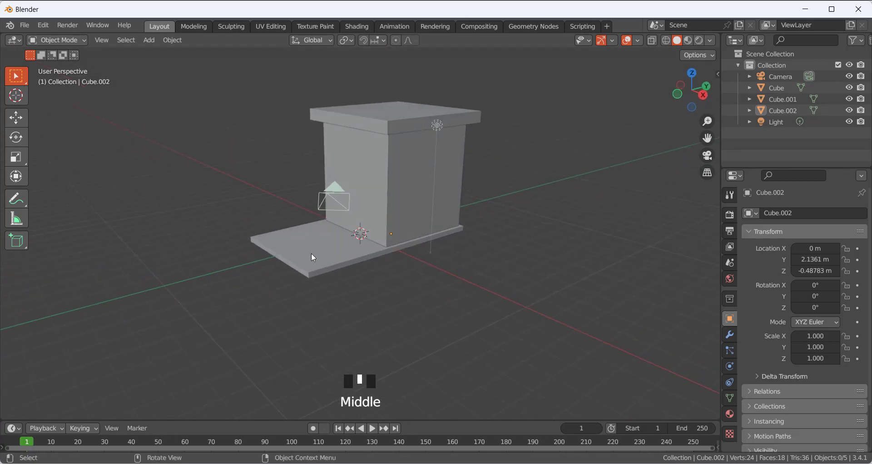
{"action": "left_click", "coordinate": [338, 246]}
{"action": "key", "text": "Tab"}
{"action": "scroll", "coordinate": [288, 251], "scroll_direction": "up", "scroll_amount": 1}
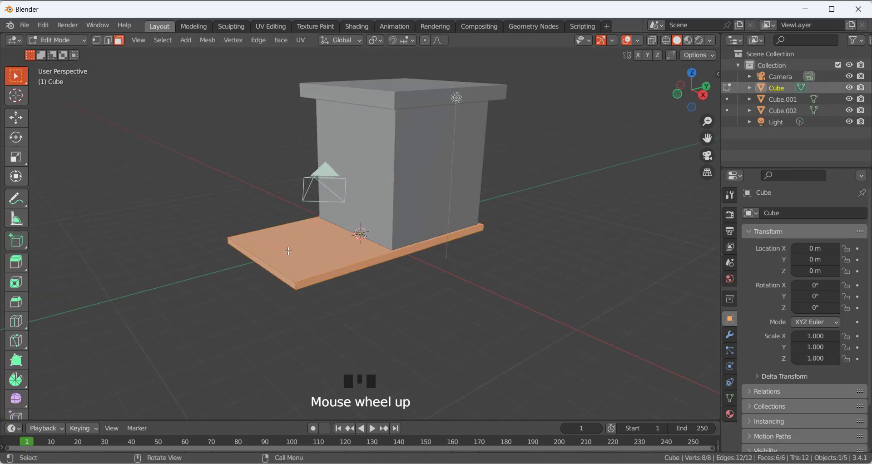
{"action": "scroll", "coordinate": [287, 250], "scroll_direction": "up", "scroll_amount": 2}
{"action": "left_click", "coordinate": [206, 309]}
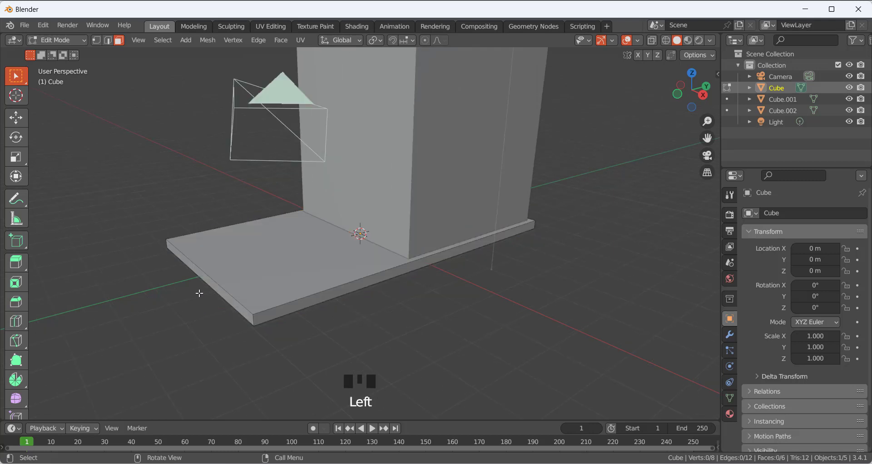
{"action": "left_click", "coordinate": [199, 290]}
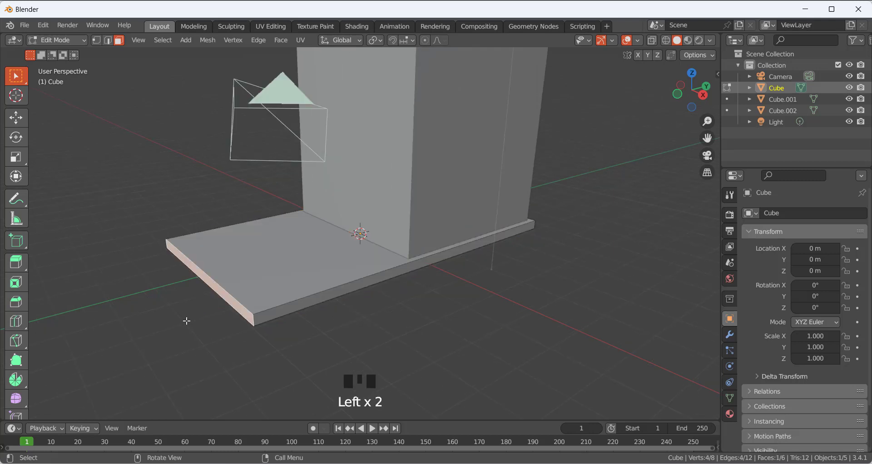
{"action": "key", "text": "g"}
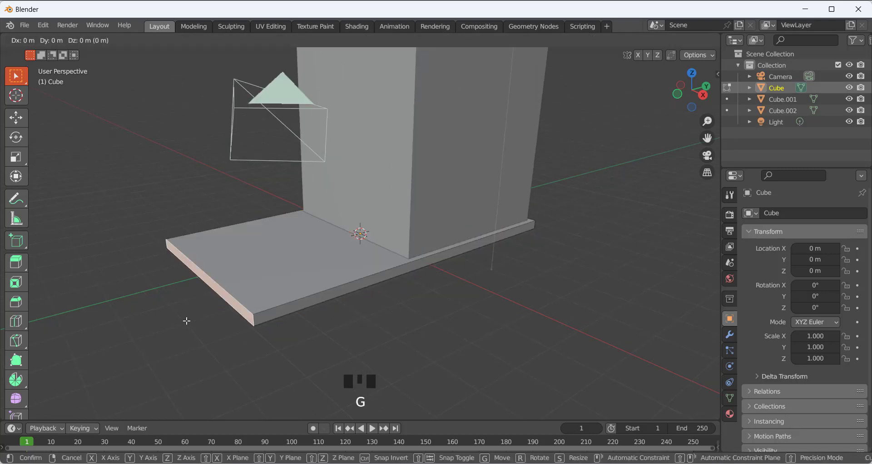
{"action": "left_click", "coordinate": [150, 330]}
{"action": "left_click", "coordinate": [368, 359]}
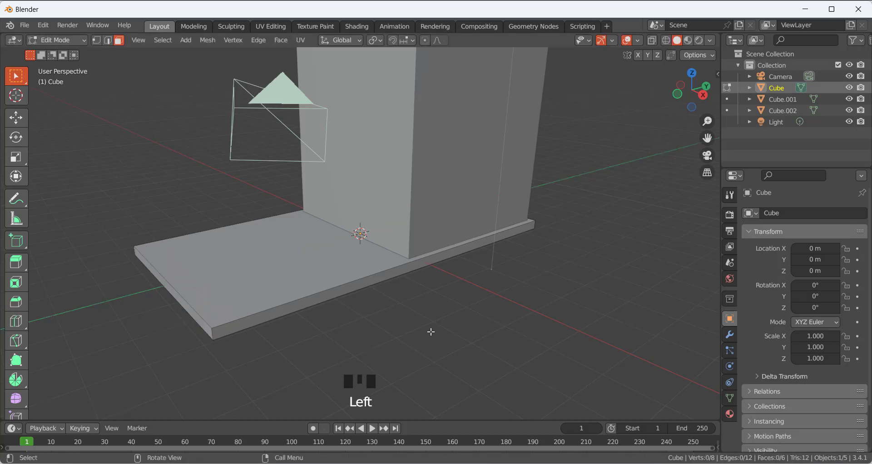
{"action": "key", "text": "Tab"}
- Add a mesh cube and move it along Y onto the front of the base slab, to about -3.44 m
{"action": "scroll", "coordinate": [320, 228], "scroll_direction": "down", "scroll_amount": 3}
{"action": "middle_click_drag", "start_coordinate": [320, 228], "coordinate": [290, 234]}
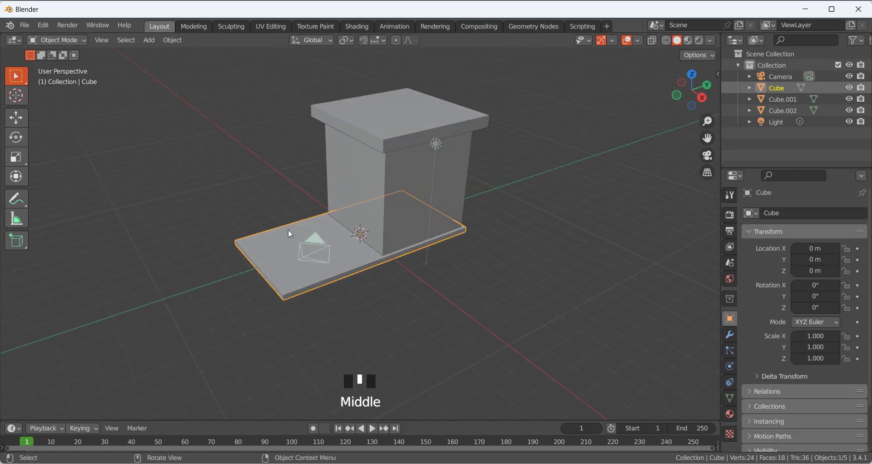
{"action": "key", "text": "shift+a"}
{"action": "mouse_move", "coordinate": [346, 236]}
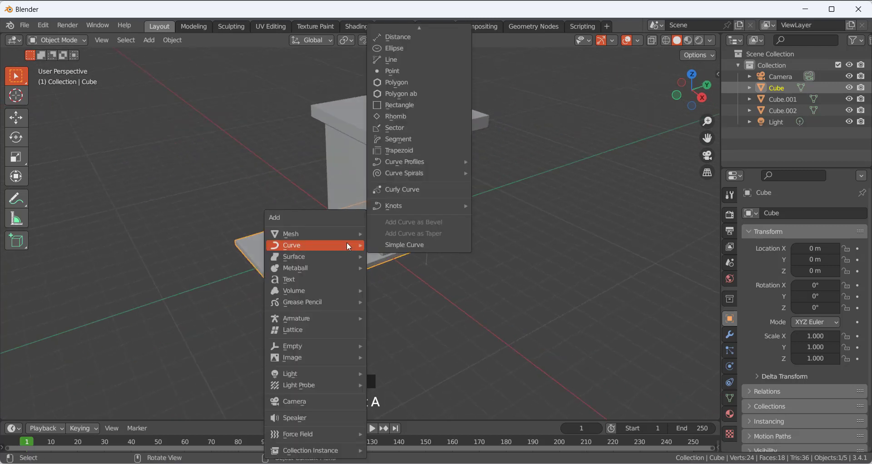
{"action": "left_click", "coordinate": [401, 245]}
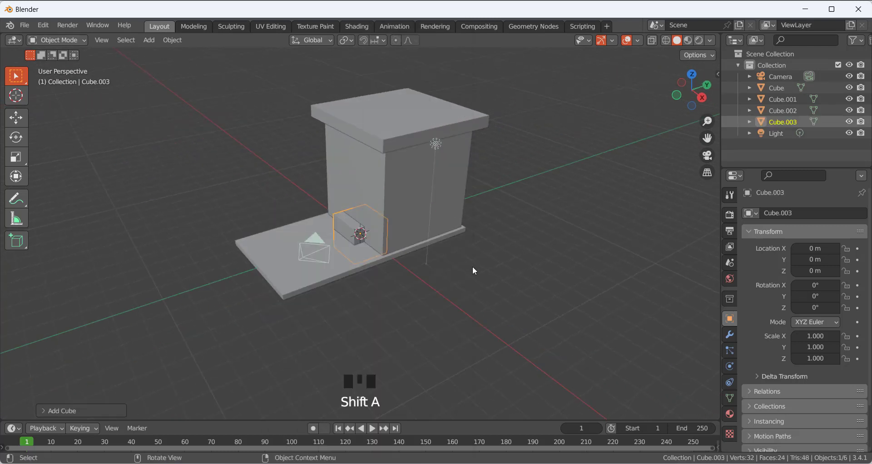
{"action": "key", "text": "g"}
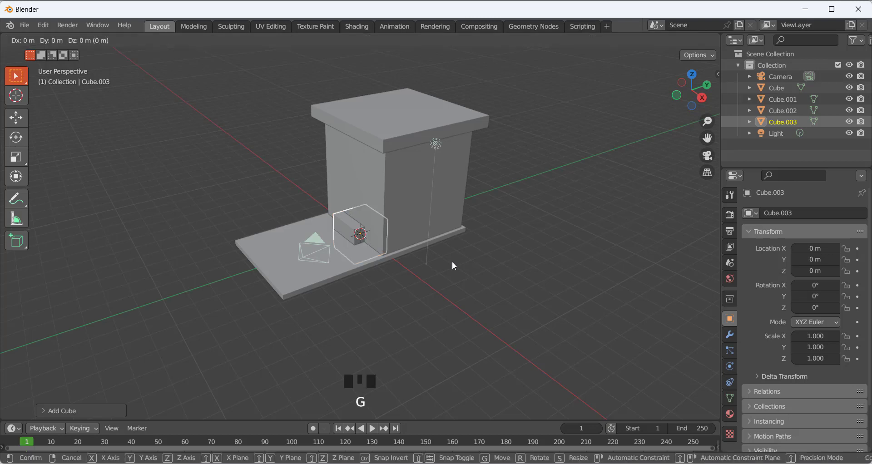
{"action": "key", "text": "y"}
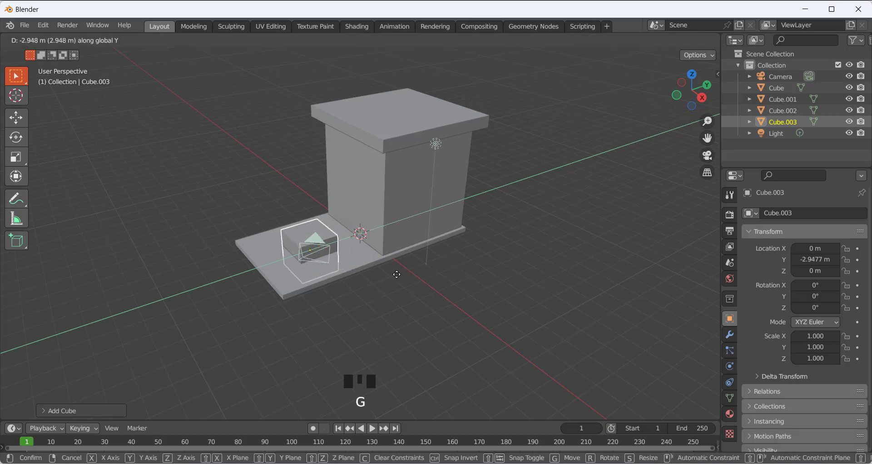
{"action": "left_click", "coordinate": [393, 274]}
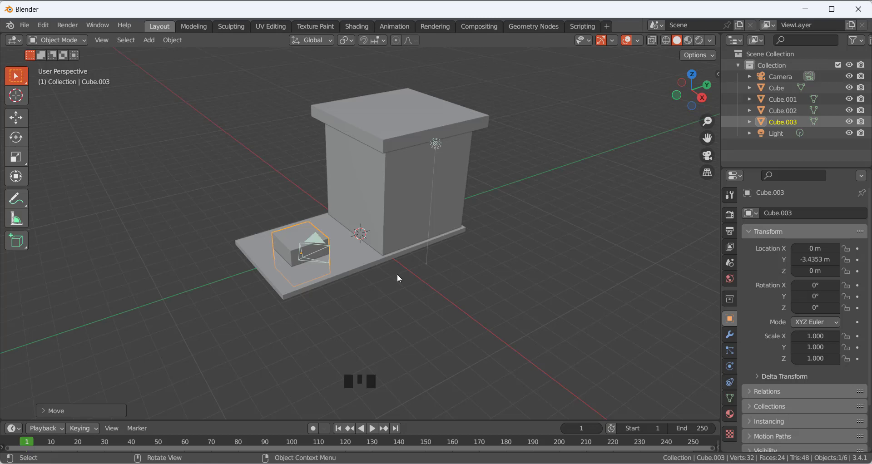
- In the top view, scale the new cube by about 2.35 along Y and shift it along Y to about -3.08 m
{"action": "key", "text": "KP_7"}
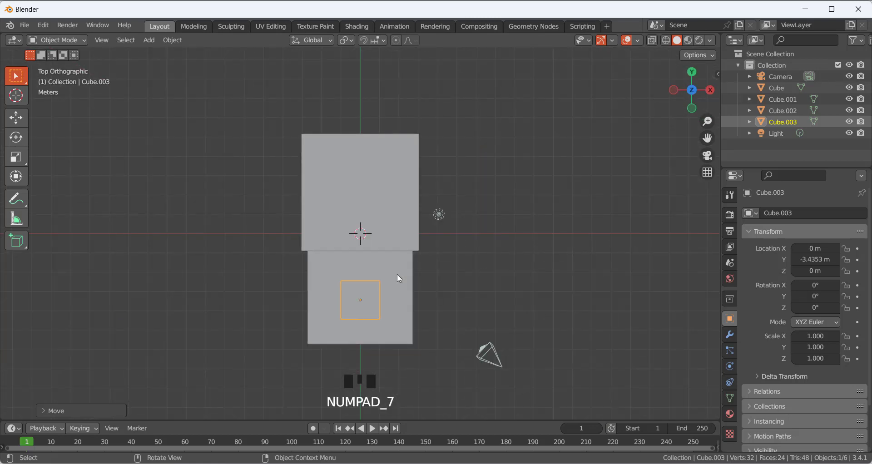
{"action": "key", "text": "s"}
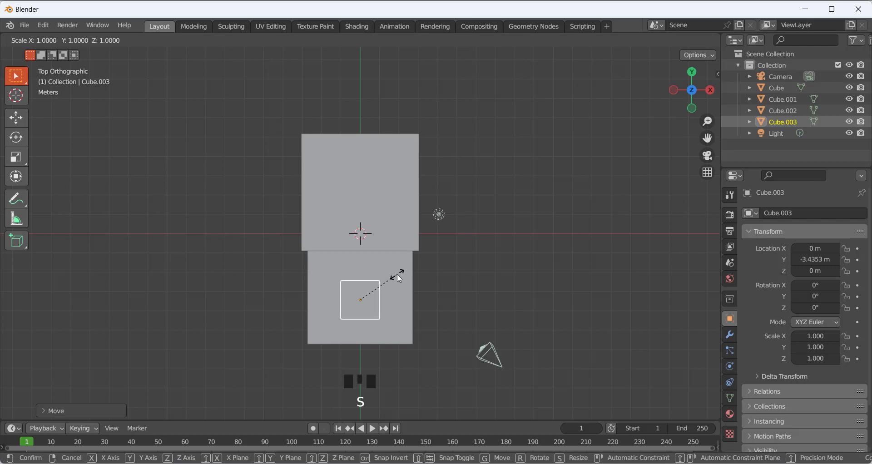
{"action": "key", "text": "y"}
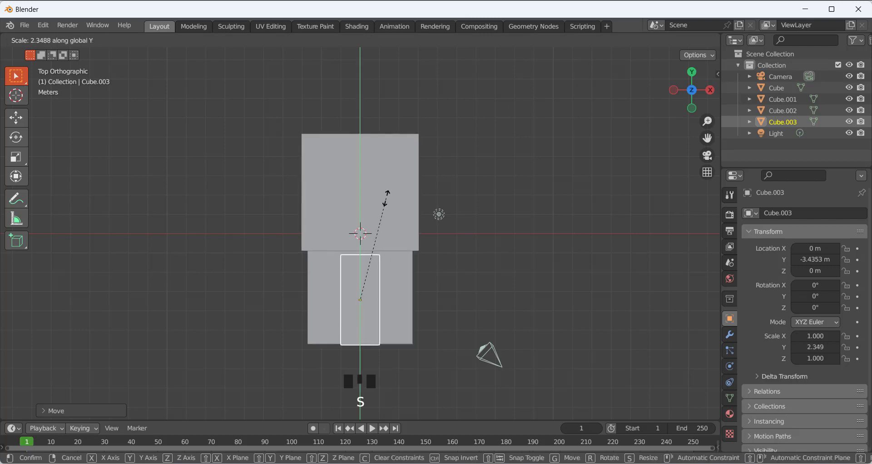
{"action": "left_click", "coordinate": [386, 199]}
{"action": "key", "text": "g"}
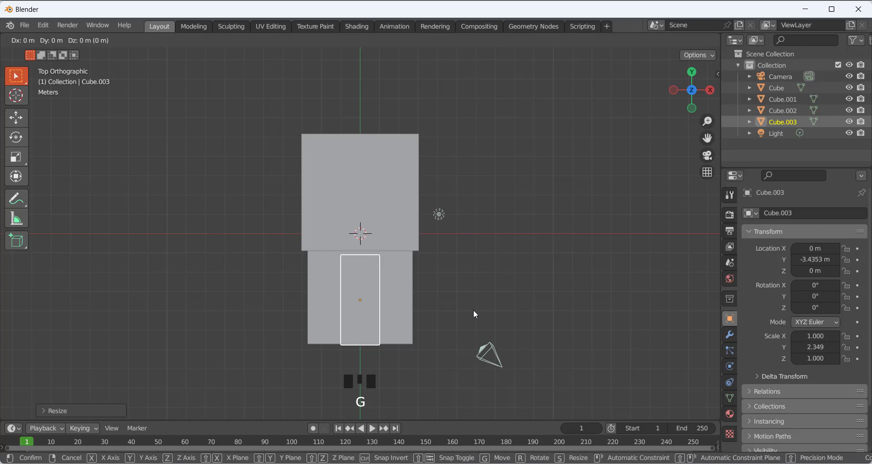
{"action": "key", "text": "y"}
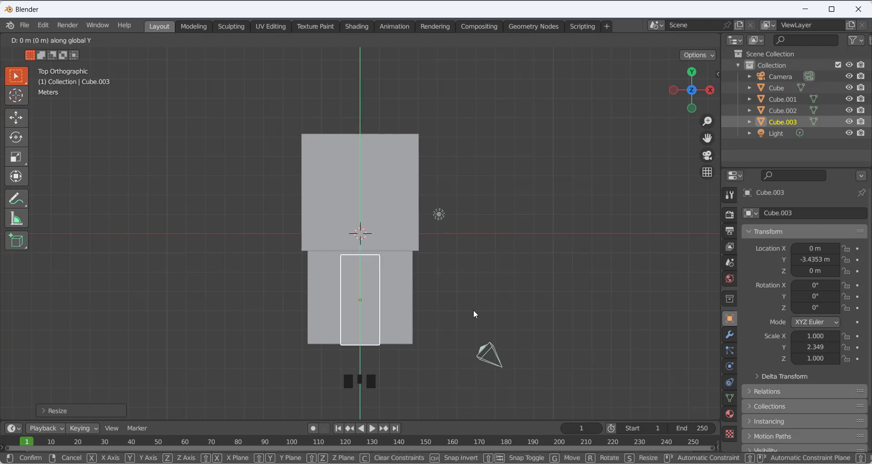
{"action": "left_click", "coordinate": [473, 303]}
- Raise the stretched cube along Z onto the base slab, to a Z location of about 1.19 m
{"action": "middle_click_drag", "start_coordinate": [472, 303], "coordinate": [318, 239]}
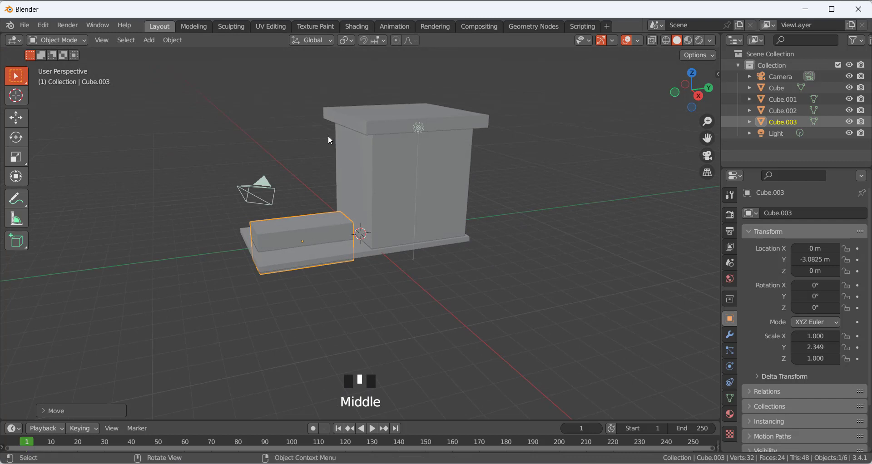
{"action": "key", "text": "g"}
{"action": "key", "text": "z"}
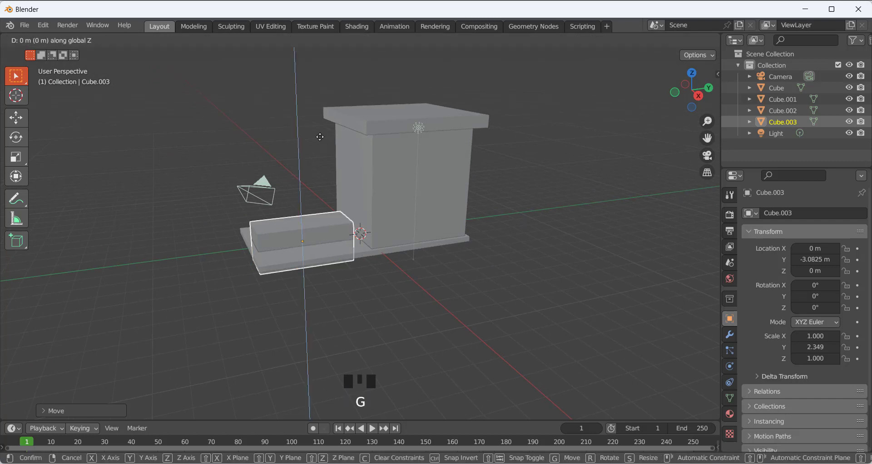
{"action": "left_click", "coordinate": [320, 115]}
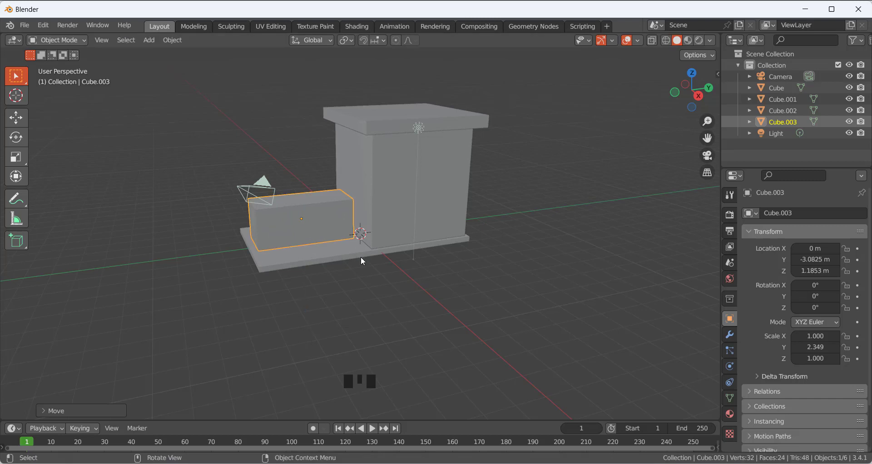
- Lengthen the front block along Y to a scale of about 2.66 so it meets the tall box
{"action": "scroll", "coordinate": [355, 269], "scroll_direction": "up", "scroll_amount": 4}
{"action": "mouse_move", "coordinate": [298, 240]}
{"action": "middle_mouse_down"}
{"action": "mouse_move", "coordinate": [341, 263]}
{"action": "mouse_move", "coordinate": [358, 251]}
{"action": "mouse_move", "coordinate": [276, 277]}
{"action": "mouse_move", "coordinate": [305, 255]}
{"action": "mouse_move", "coordinate": [321, 257]}
{"action": "mouse_move", "coordinate": [306, 253]}
{"action": "middle_mouse_up"}
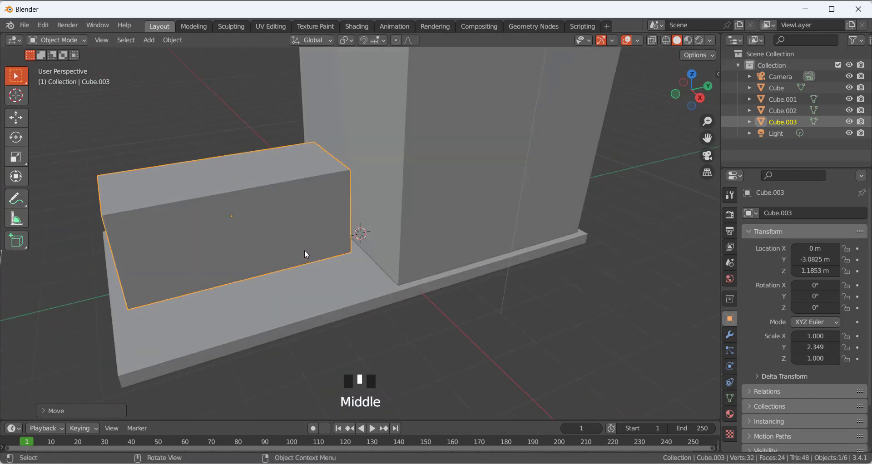
{"action": "key", "text": "s"}
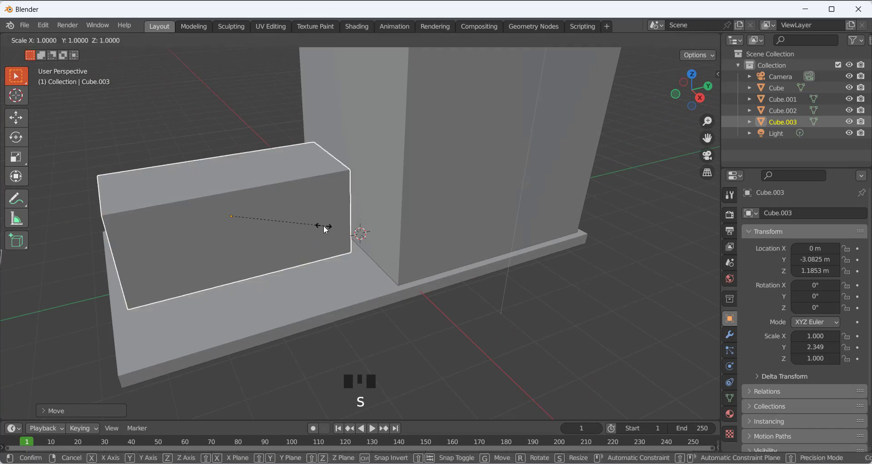
{"action": "key", "text": "y"}
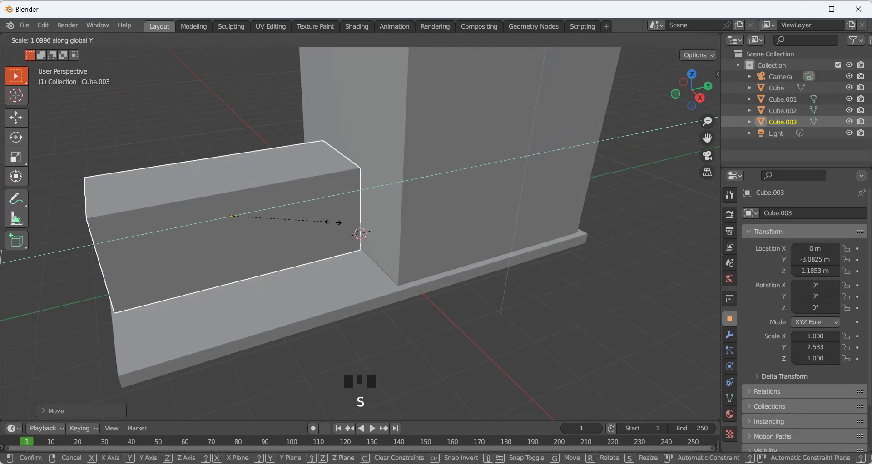
{"action": "left_click", "coordinate": [341, 222]}
- Widen the front block along X to a scale of about 2.35, nearly filling the base slab's width
{"action": "middle_click_drag", "start_coordinate": [340, 222], "coordinate": [349, 192]}
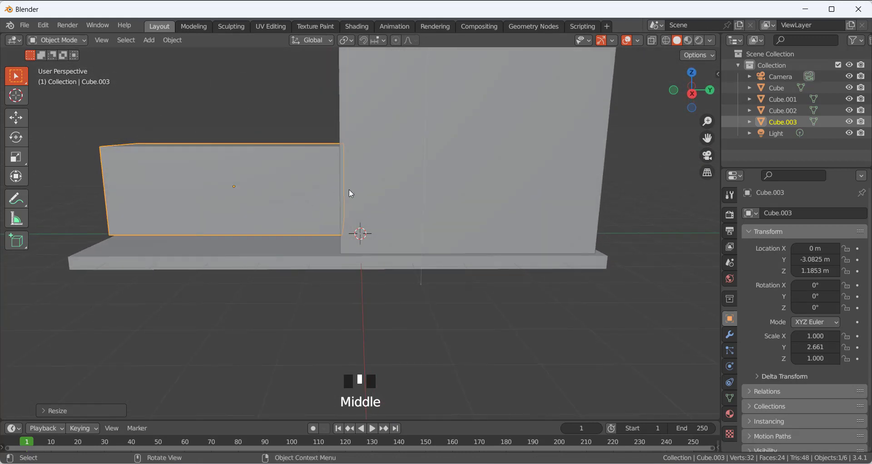
{"action": "middle_click_drag", "start_coordinate": [394, 173], "coordinate": [416, 173]}
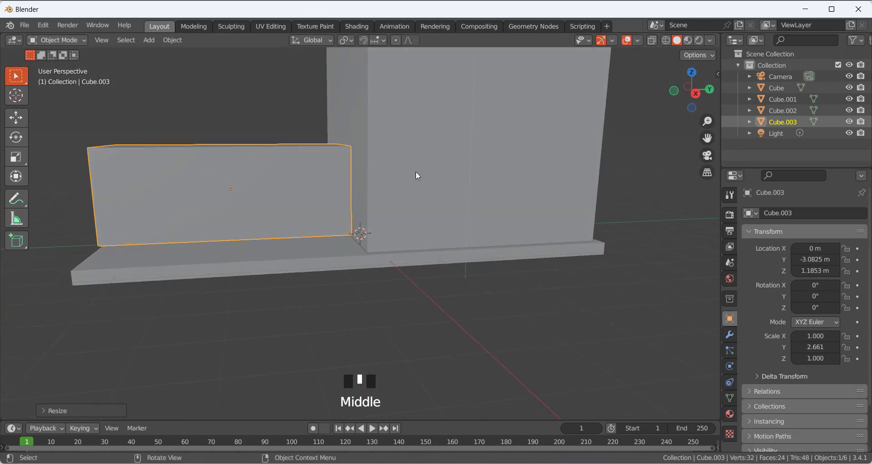
{"action": "middle_click_drag", "start_coordinate": [337, 195], "coordinate": [236, 238]}
{"action": "scroll", "coordinate": [235, 238], "scroll_direction": "down", "scroll_amount": 3}
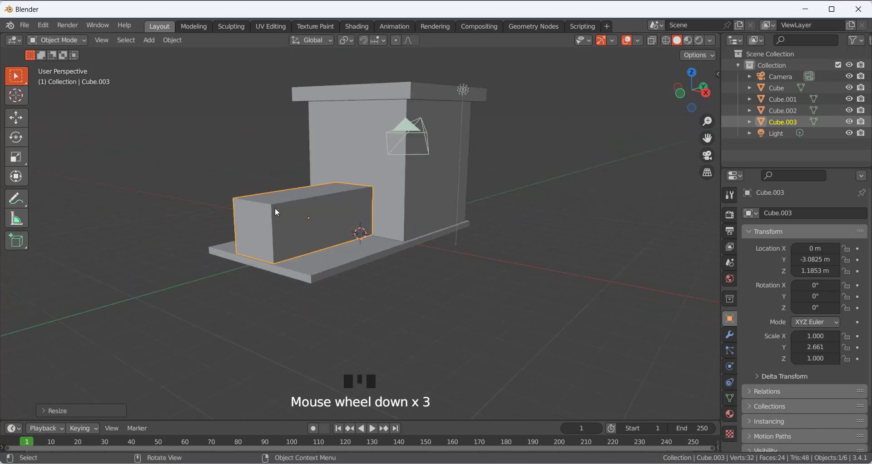
{"action": "middle_click_drag", "start_coordinate": [274, 208], "coordinate": [318, 245]}
{"action": "key", "text": "s"}
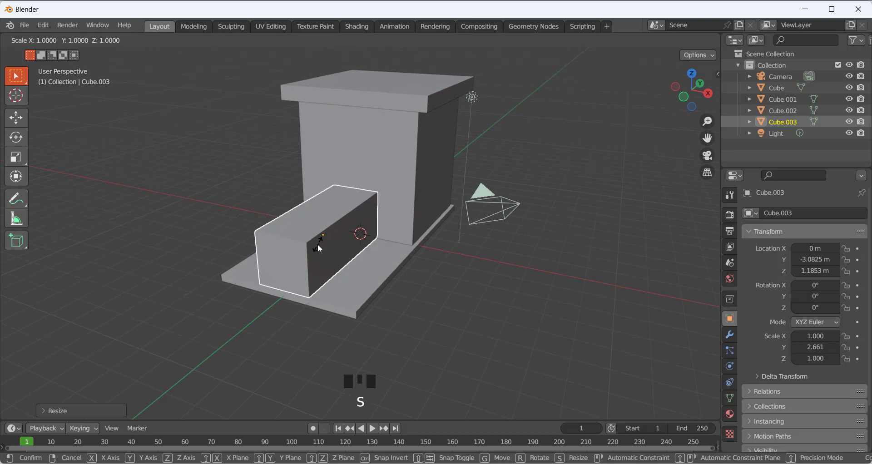
{"action": "key", "text": "x"}
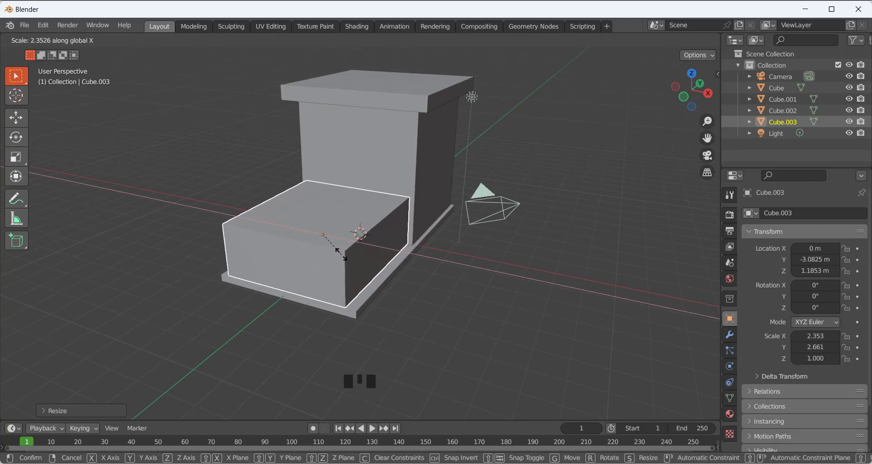
{"action": "left_click", "coordinate": [344, 257]}
- Thicken the base slab by moving its bottom face down along Z in Edit Mode
{"action": "middle_click_drag", "start_coordinate": [438, 316], "coordinate": [366, 209]}
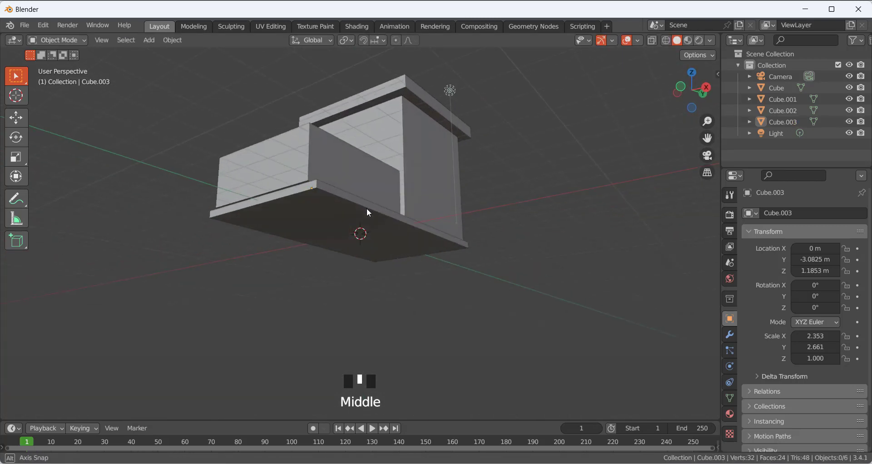
{"action": "left_click", "coordinate": [336, 210]}
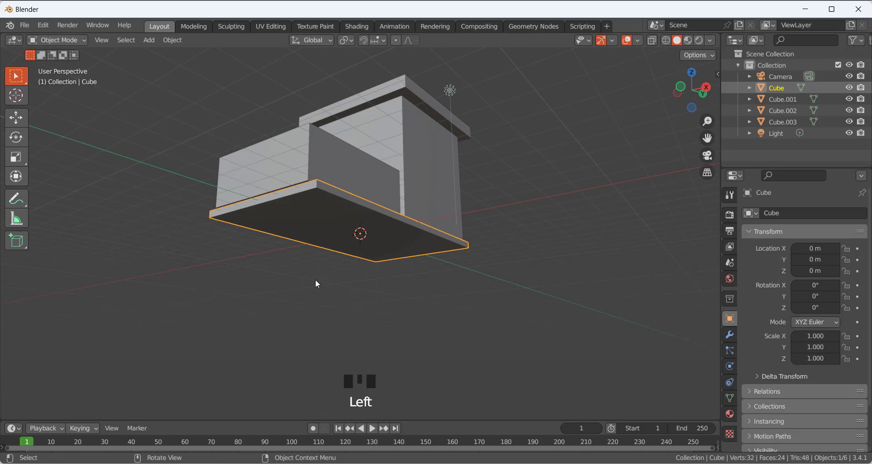
{"action": "key", "text": "Tab"}
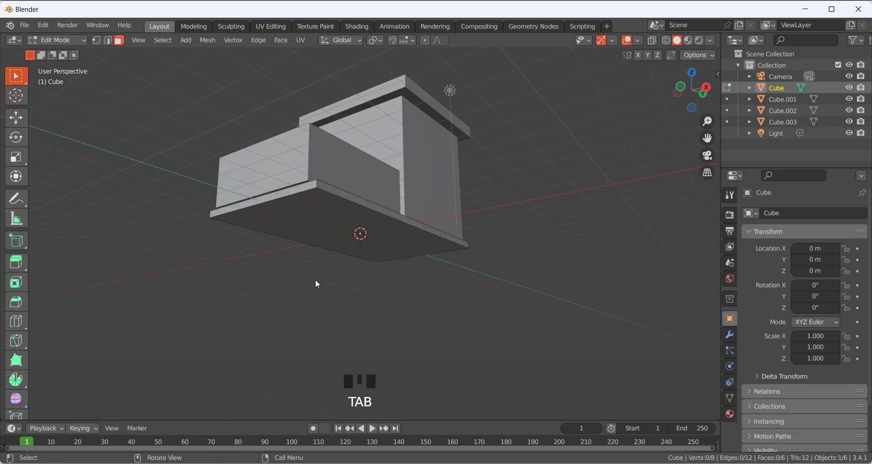
{"action": "left_click", "coordinate": [312, 231]}
{"action": "key", "text": "g"}
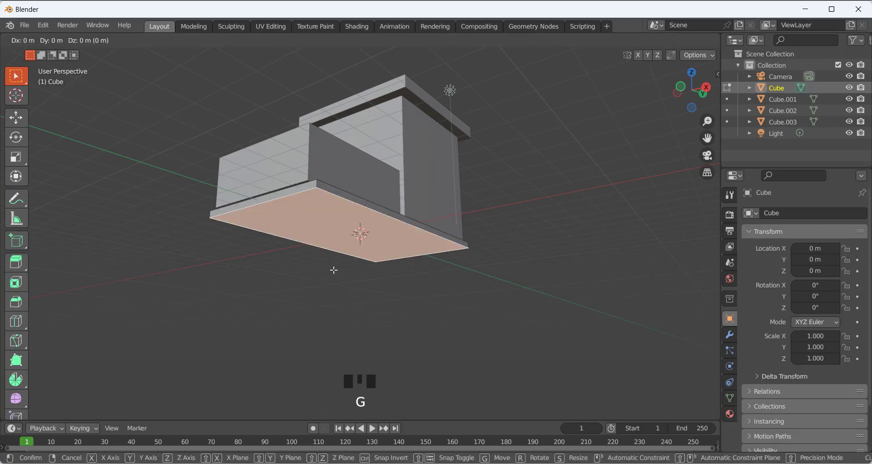
{"action": "key", "text": "z"}
{"action": "left_click", "coordinate": [322, 275]}
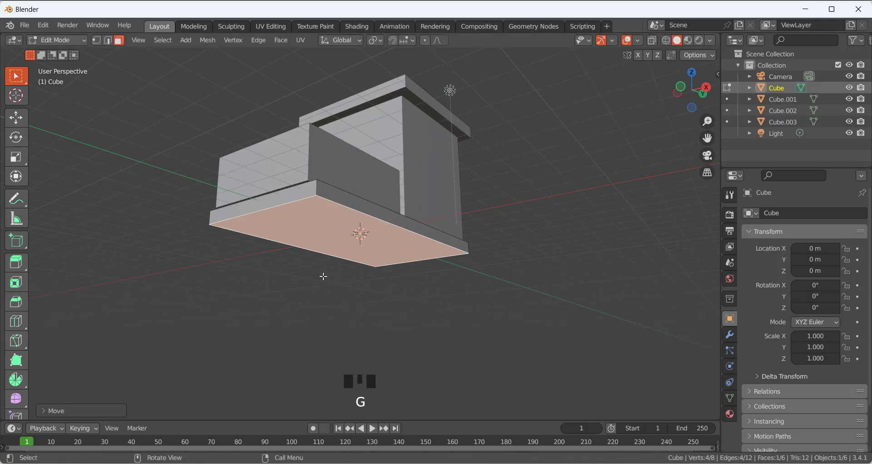
- Extend the base slab forward by moving its front face about -0.37 m along Y
{"action": "middle_click_drag", "start_coordinate": [323, 274], "coordinate": [277, 273]}
{"action": "left_click", "coordinate": [279, 284]}
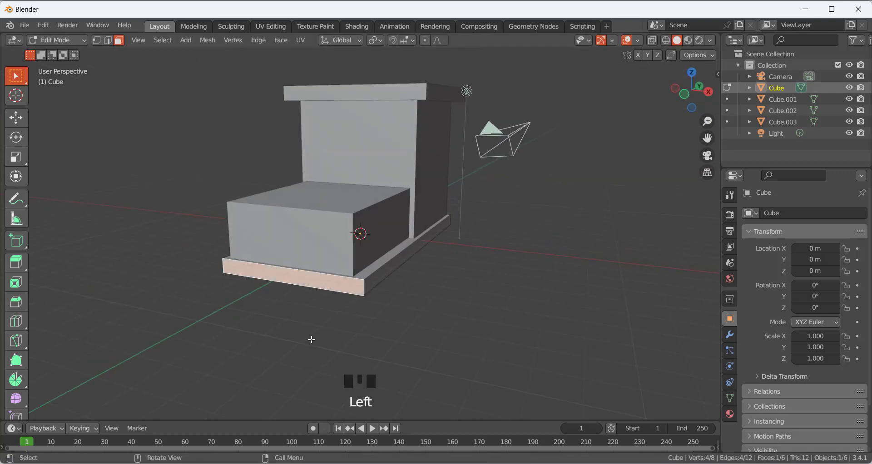
{"action": "key", "text": "g"}
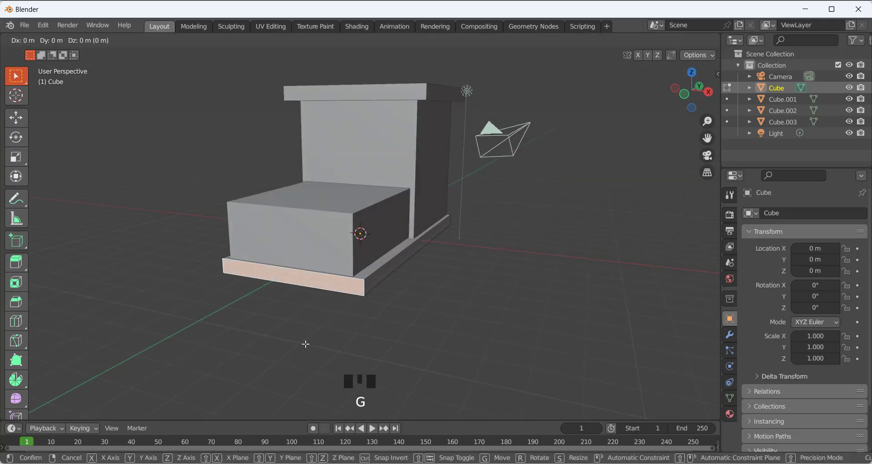
{"action": "key", "text": "y"}
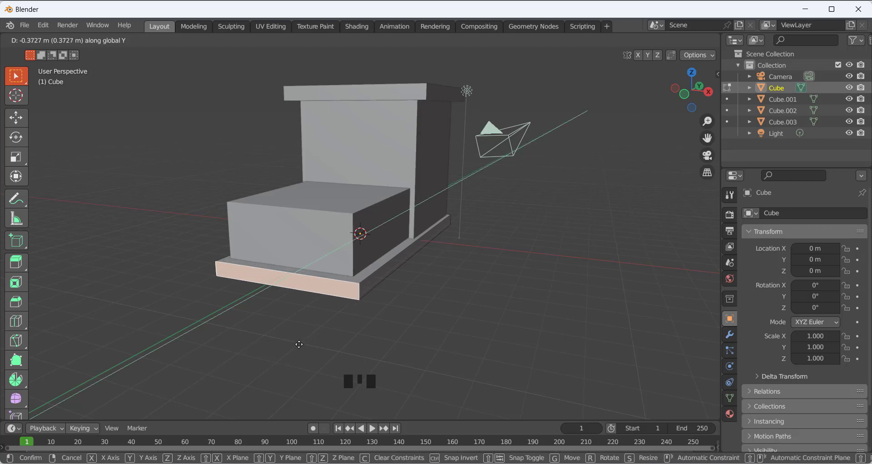
{"action": "left_click", "coordinate": [301, 343]}
{"action": "left_click", "coordinate": [377, 288]}
- Return to Object Mode, then make the front block taller by moving its top face up about 0.6 m along Z in Edit Mode
{"action": "middle_click_drag", "start_coordinate": [378, 288], "coordinate": [302, 203]}
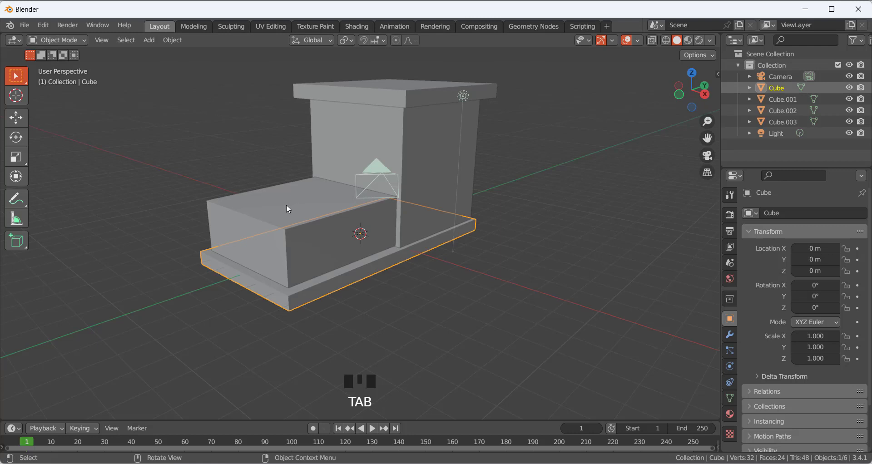
{"action": "left_click", "coordinate": [303, 198]}
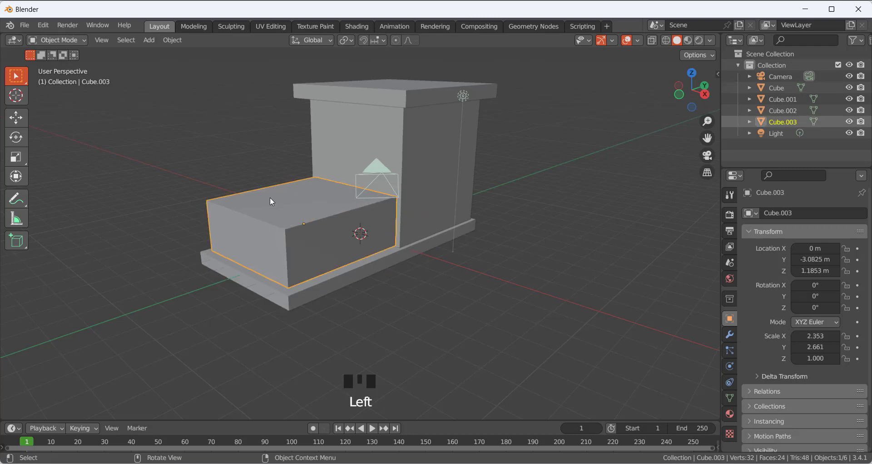
{"action": "key", "text": "Tab"}
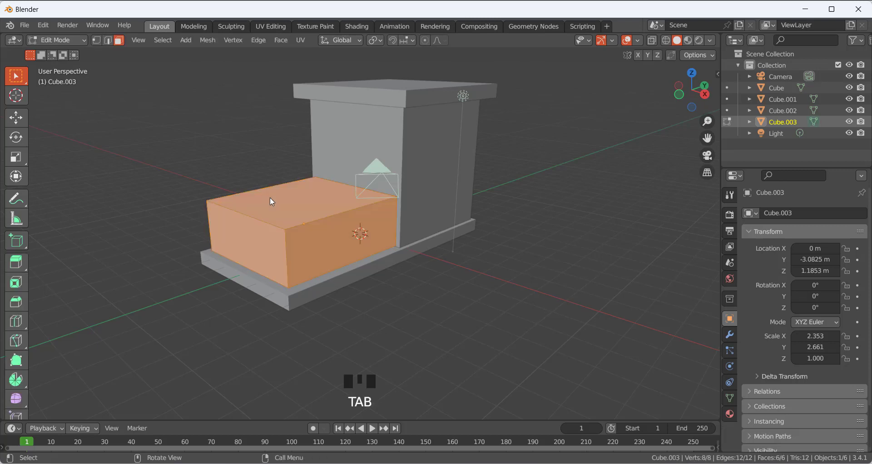
{"action": "left_click", "coordinate": [295, 199]}
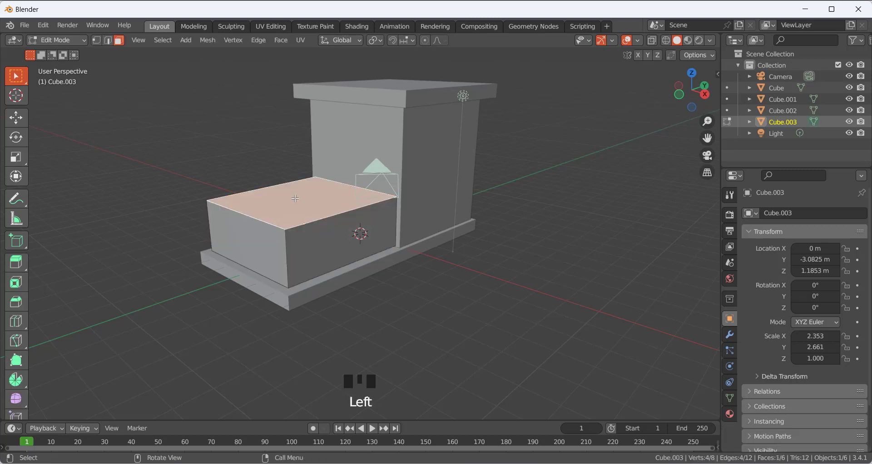
{"action": "key", "text": "g"}
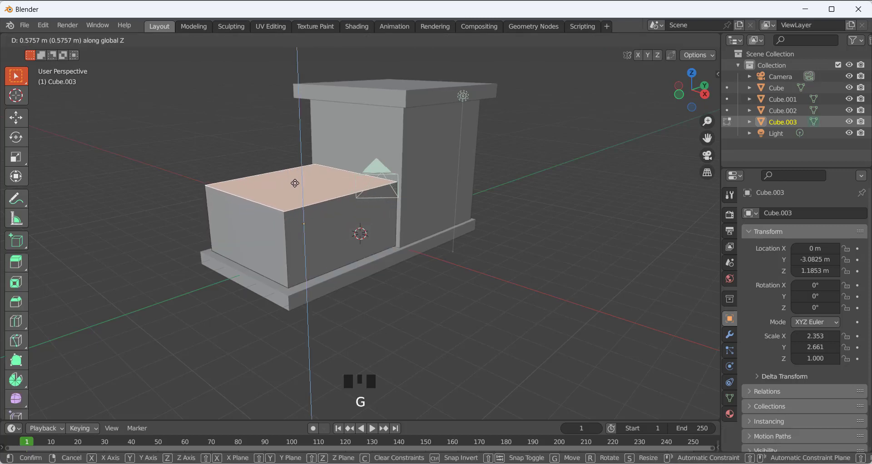
{"action": "left_click", "coordinate": [250, 139]}
{"action": "left_click", "coordinate": [250, 140]}
- Add five evenly spaced lengthwise loop cuts across the width of the front block, leave them deselected, and switch to edge selection
{"action": "middle_click_drag", "start_coordinate": [250, 140], "coordinate": [226, 154]}
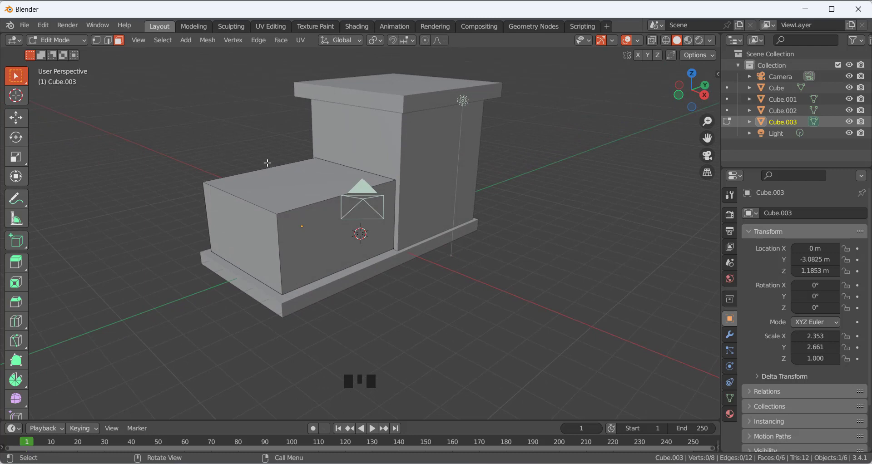
{"action": "scroll", "coordinate": [269, 162], "scroll_direction": "up", "scroll_amount": 1}
{"action": "scroll", "coordinate": [268, 162], "scroll_direction": "down", "scroll_amount": 2}
{"action": "mouse_move", "coordinate": [268, 162]}
{"action": "middle_mouse_down"}
{"action": "mouse_move", "coordinate": [256, 158]}
{"action": "mouse_move", "coordinate": [395, 155]}
{"action": "mouse_move", "coordinate": [283, 158]}
{"action": "middle_mouse_up"}
{"action": "scroll", "coordinate": [282, 173], "scroll_direction": "up", "scroll_amount": 2}
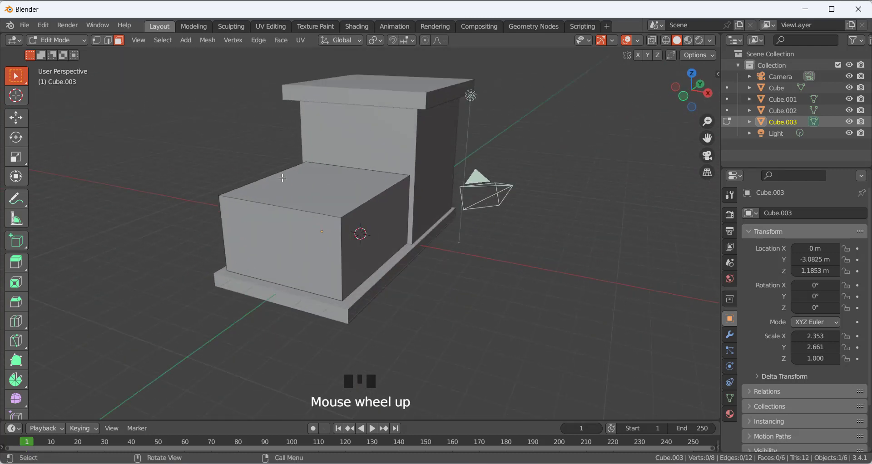
{"action": "middle_click_drag", "start_coordinate": [327, 192], "coordinate": [334, 218]}
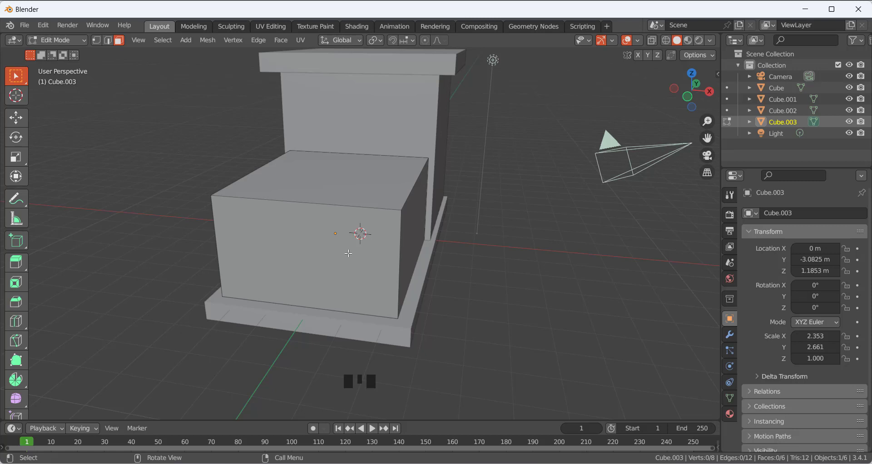
{"action": "key", "text": "ctrl+r"}
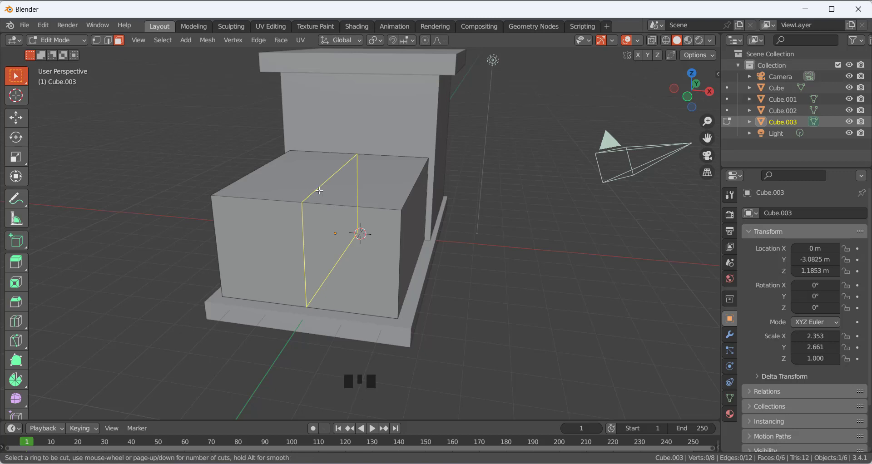
{"action": "scroll", "coordinate": [319, 190], "scroll_direction": "up", "scroll_amount": 4}
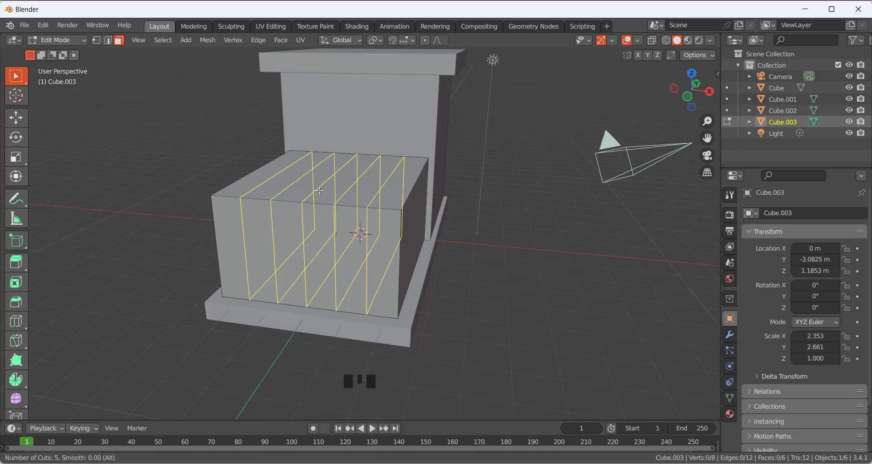
{"action": "left_click", "coordinate": [320, 191]}
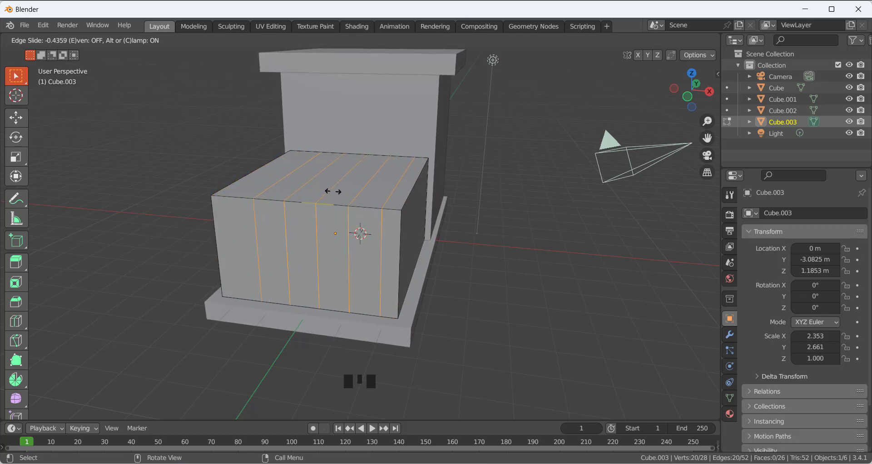
{"action": "left_click", "coordinate": [333, 192]}
{"action": "middle_click_drag", "start_coordinate": [423, 226], "coordinate": [439, 245]}
{"action": "left_click", "coordinate": [439, 245]}
{"action": "scroll", "coordinate": [386, 213], "scroll_direction": "up", "scroll_amount": 2}
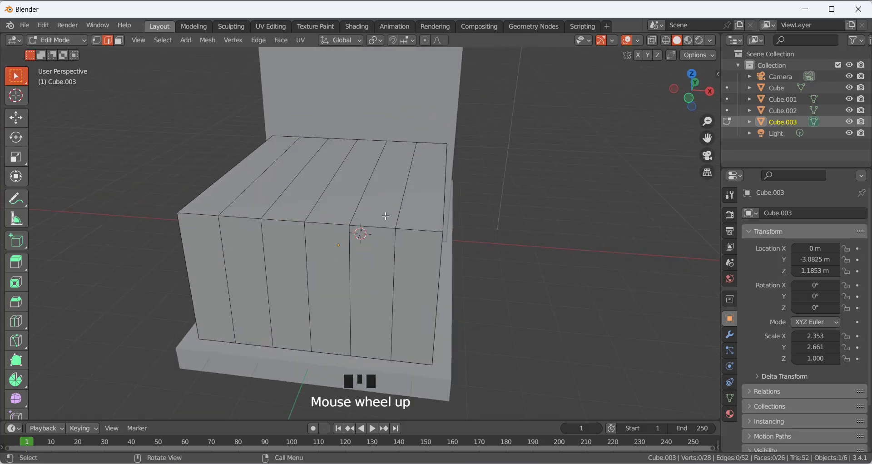
{"action": "middle_click_drag", "start_coordinate": [386, 214], "coordinate": [395, 209]}
{"action": "left_click", "coordinate": [437, 188]}
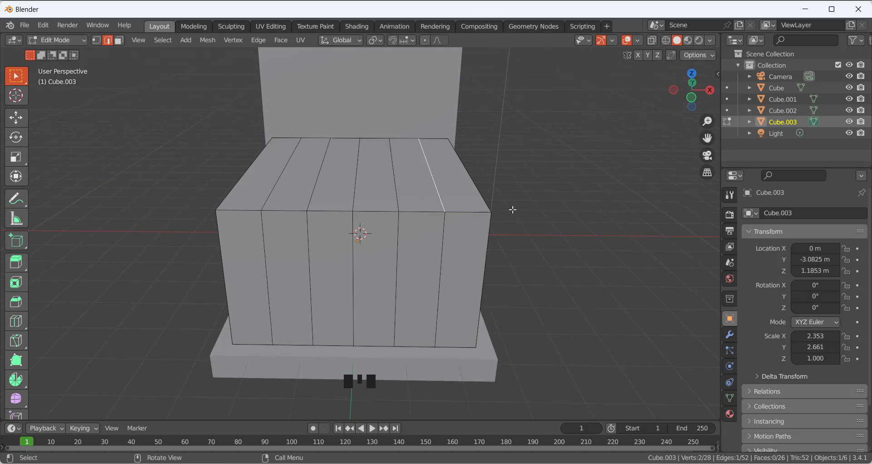
{"action": "left_click", "coordinate": [443, 219], "text": "alt"}
{"action": "middle_click_drag", "start_coordinate": [438, 192], "coordinate": [437, 191]}
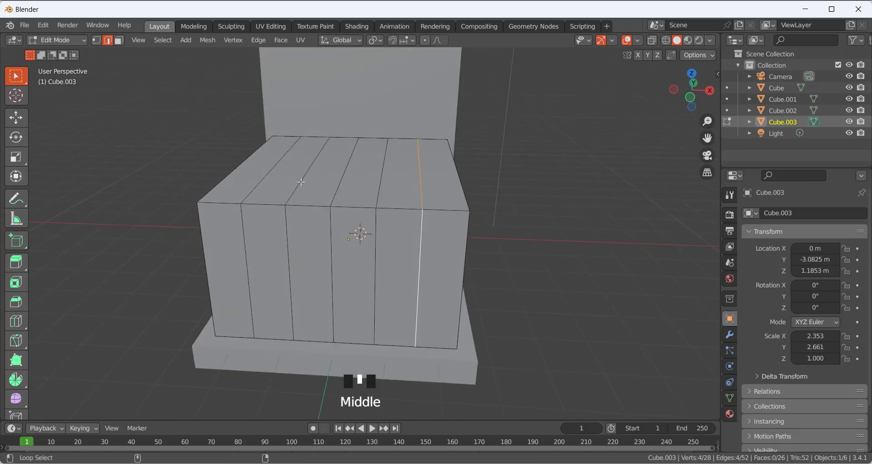
{"action": "left_click", "coordinate": [243, 220], "text": "alt+shift"}
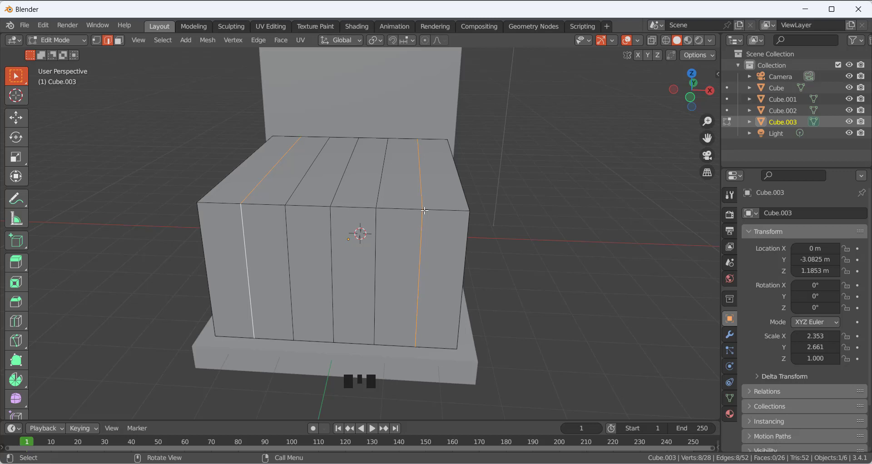
{"action": "key", "text": "g"}
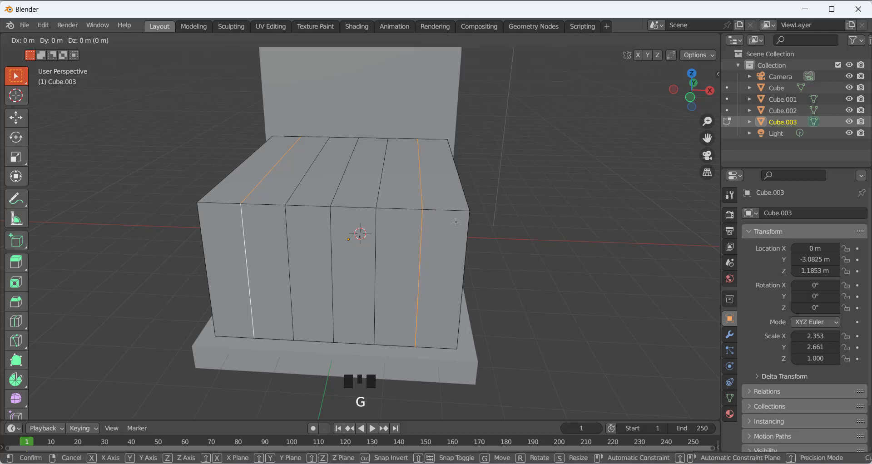
{"action": "key", "text": "z"}
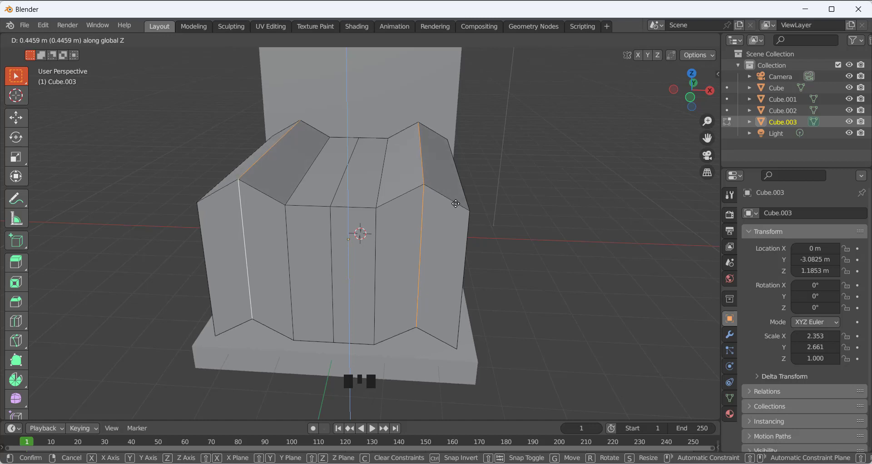
{"action": "right_click", "coordinate": [456, 204]}
{"action": "left_click", "coordinate": [522, 206]}
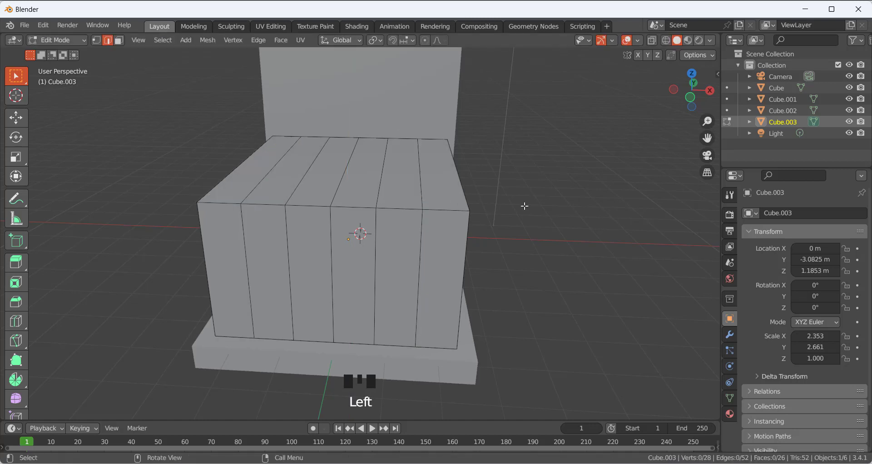
- Raise only the two outermost lengthwise cut edges on the front block's top by about 0.4 m along Z
{"action": "left_click", "coordinate": [423, 184]}
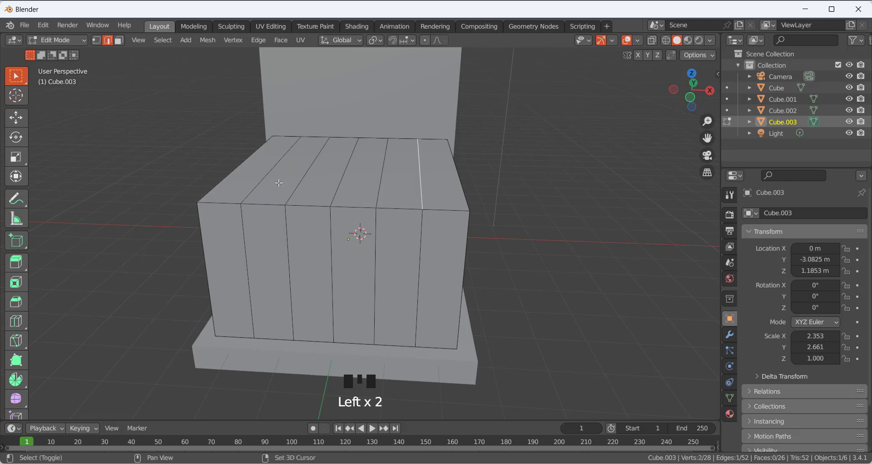
{"action": "left_click", "coordinate": [265, 178], "text": "shift"}
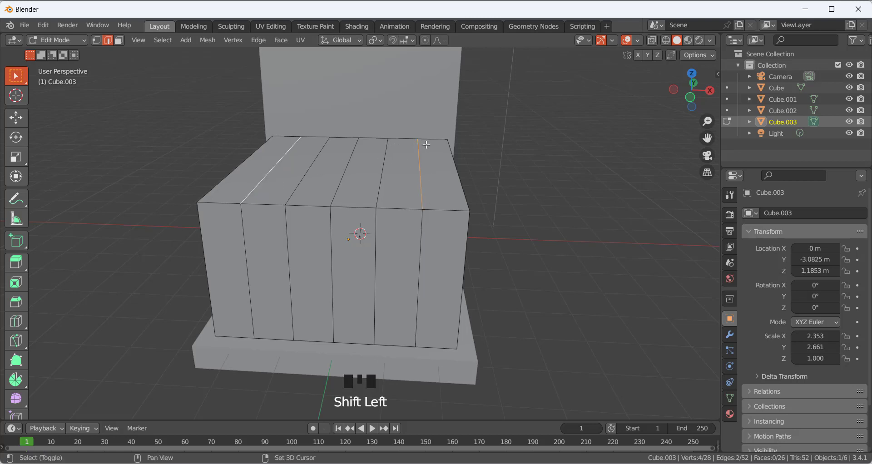
{"action": "key", "text": "g"}
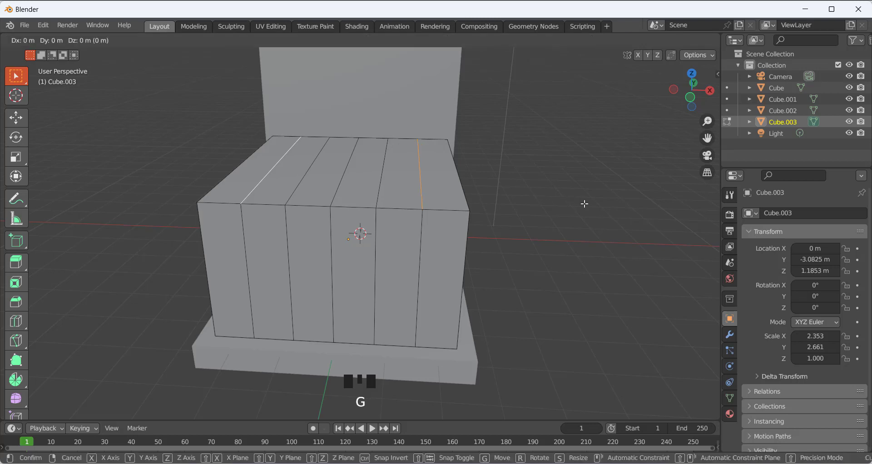
{"action": "key", "text": "z"}
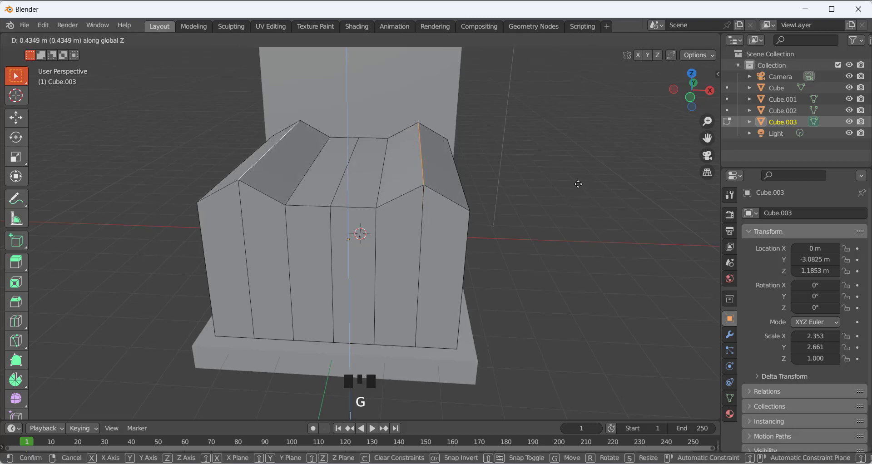
{"action": "left_click", "coordinate": [578, 181]}
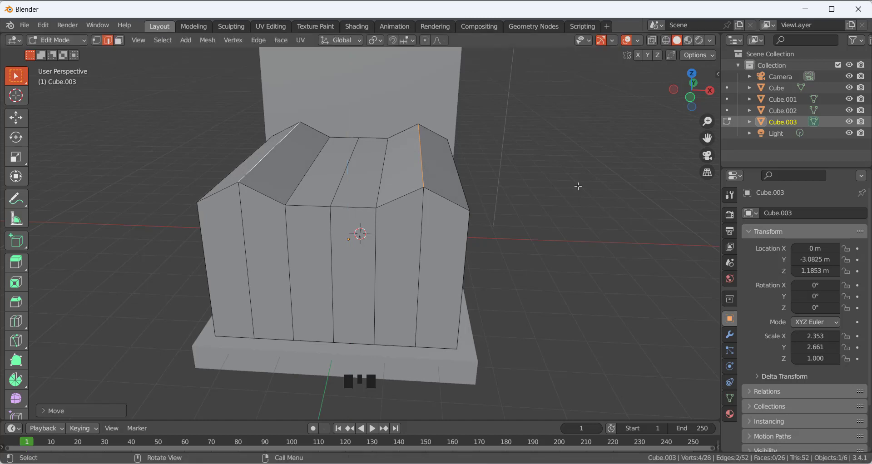
- Raise the two cut edges beside the centre of the front block's top along Z, slightly above the outer pair
{"action": "key", "text": "Left"}
{"action": "key", "text": "shift+Left"}
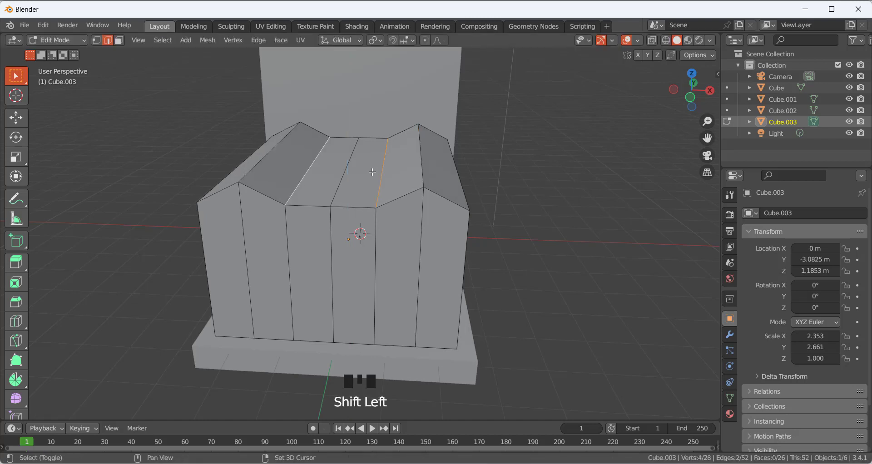
{"action": "key", "text": "g"}
{"action": "key", "text": "z"}
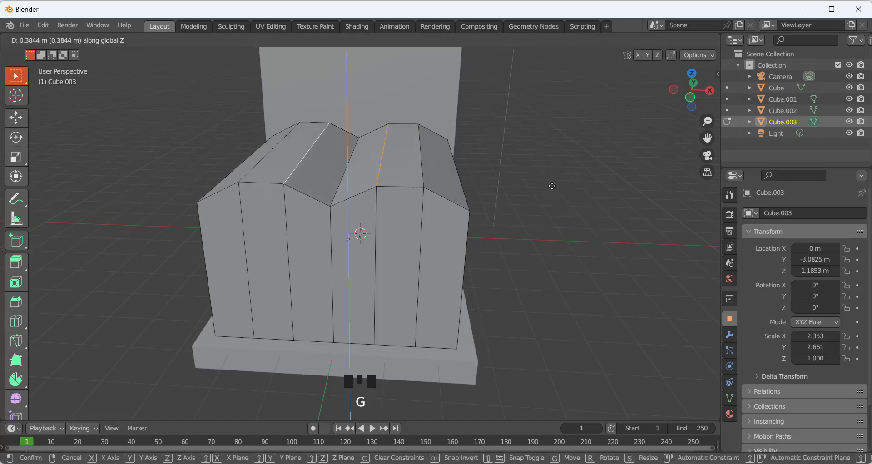
{"action": "left_click", "coordinate": [550, 176]}
- Raise the centre lengthwise edge of the front block's top along Z to complete the arch, and return to Object Mode
{"action": "key", "text": "Left"}
{"action": "key", "text": "Left"}
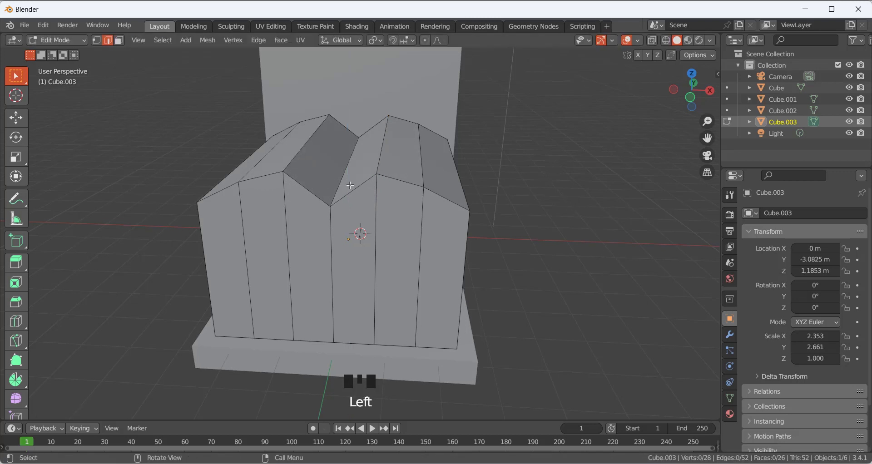
{"action": "key", "text": "g"}
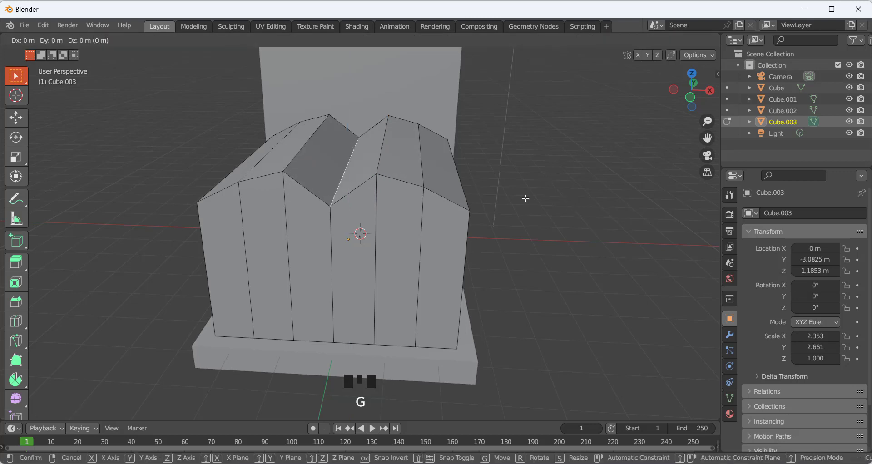
{"action": "key", "text": "z"}
{"action": "left_click", "coordinate": [523, 176]}
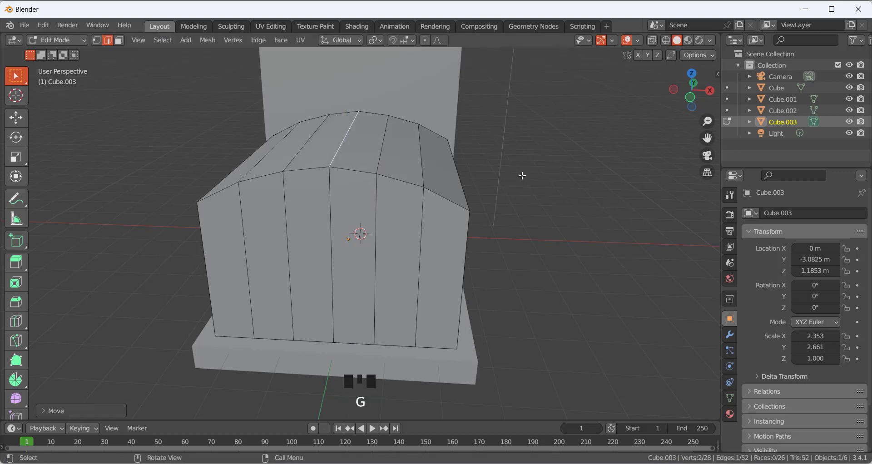
{"action": "left_click", "coordinate": [536, 214]}
{"action": "middle_click_drag", "start_coordinate": [536, 214], "coordinate": [515, 214]}
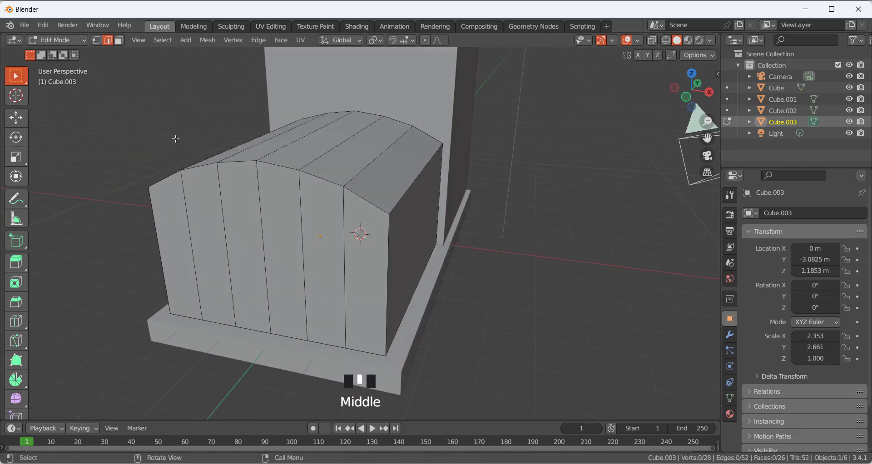
{"action": "middle_click_drag", "start_coordinate": [381, 189], "coordinate": [324, 195]}
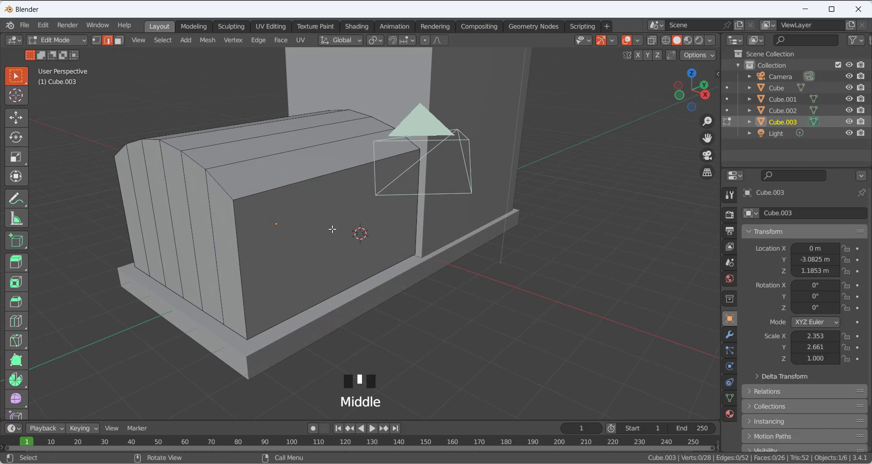
{"action": "key", "text": "Tab"}
- Add a cylinder and move it over the front block, to about 3.46 m on Z and -3.87 m on Y
{"action": "middle_click_drag", "start_coordinate": [243, 191], "coordinate": [302, 210]}
{"action": "scroll", "coordinate": [360, 245], "scroll_direction": "down", "scroll_amount": 2}
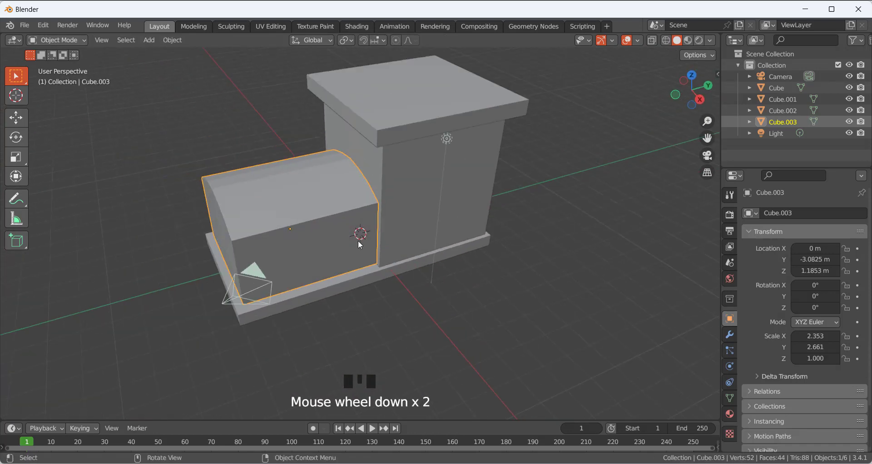
{"action": "key", "text": "shift+a"}
{"action": "mouse_move", "coordinate": [385, 233]}
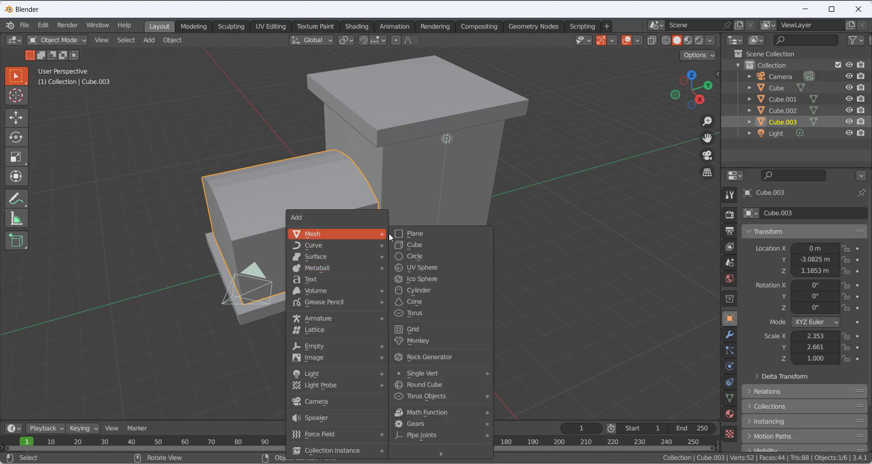
{"action": "left_click", "coordinate": [430, 290]}
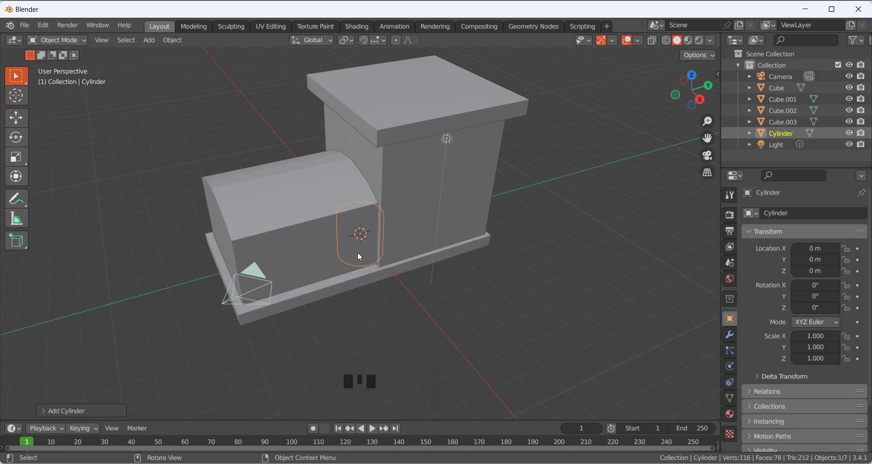
{"action": "scroll", "coordinate": [361, 270], "scroll_direction": "down", "scroll_amount": 3}
{"action": "key", "text": "g"}
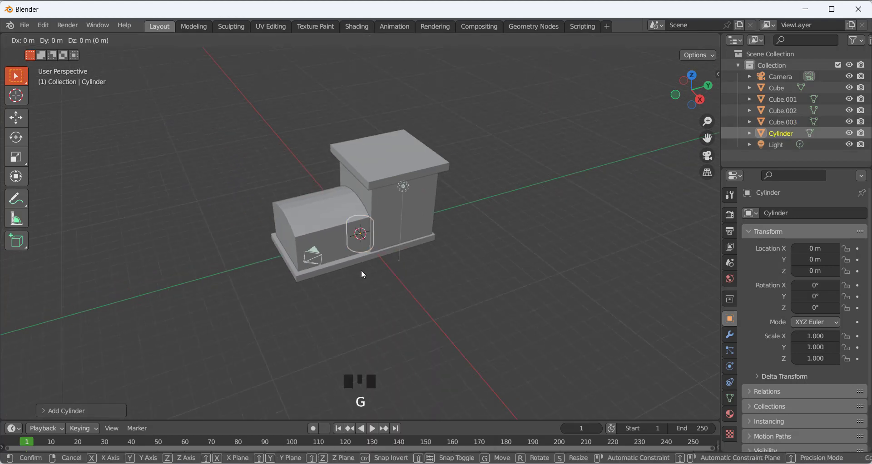
{"action": "key", "text": "z"}
{"action": "left_click", "coordinate": [434, 261]}
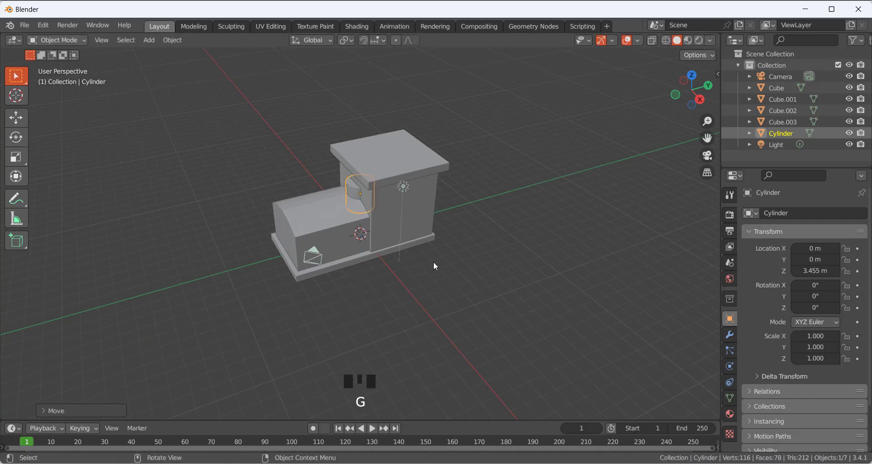
{"action": "key", "text": "g"}
{"action": "key", "text": "y"}
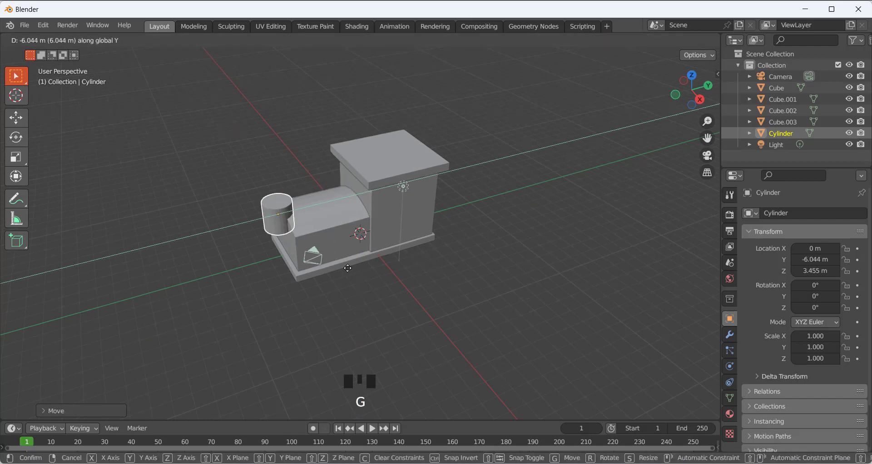
{"action": "left_click", "coordinate": [380, 264]}
- Scale the cylinder uniformly to about 0.308 and raise it about 0.4 m along Z onto the front block's arched top
{"action": "key", "text": "s"}
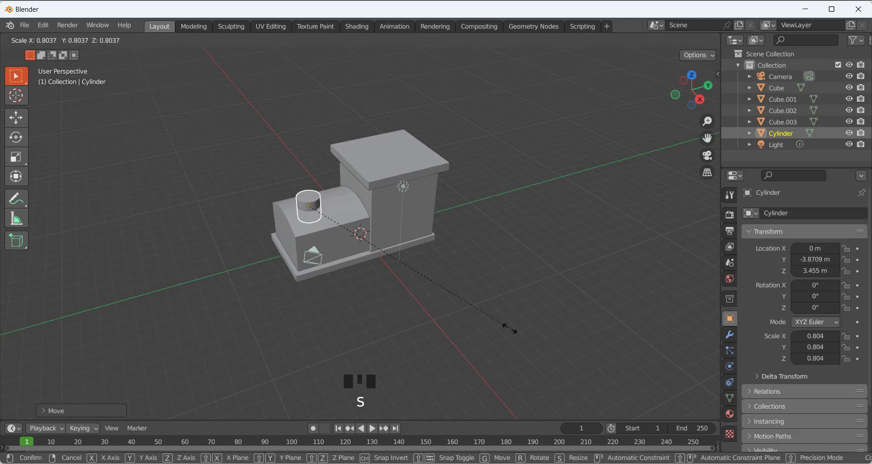
{"action": "left_click", "coordinate": [377, 266]}
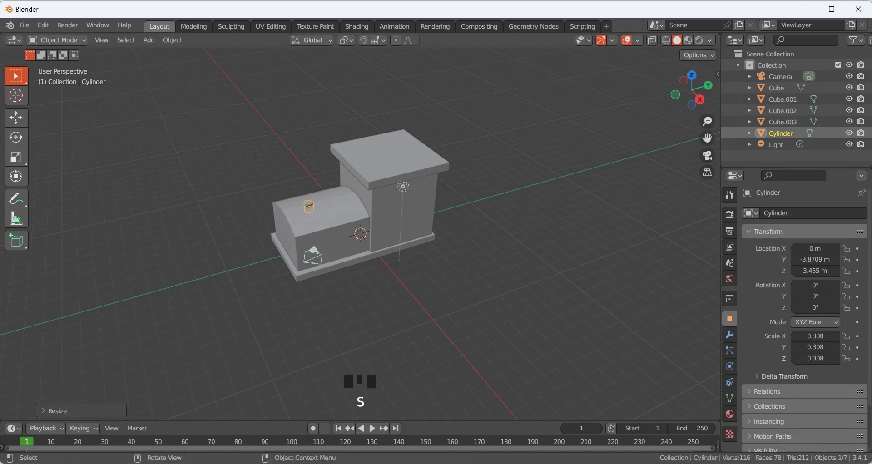
{"action": "scroll", "coordinate": [333, 209], "scroll_direction": "up", "scroll_amount": 6}
{"action": "scroll", "coordinate": [253, 161], "scroll_direction": "down", "scroll_amount": 2}
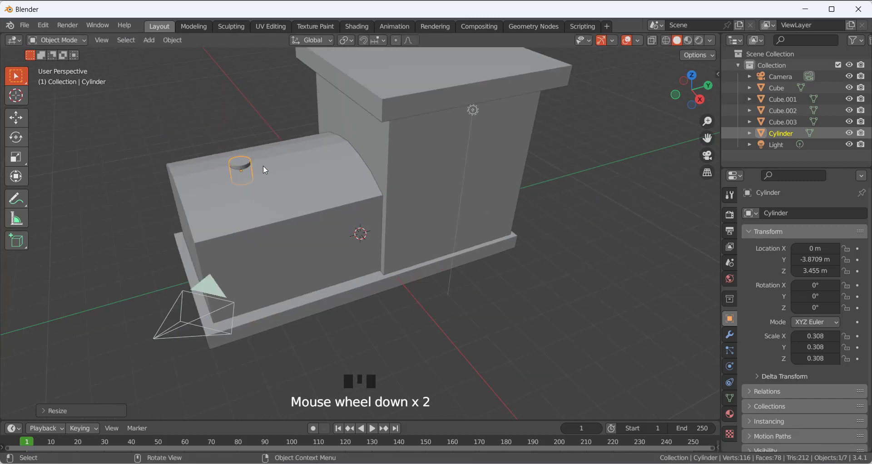
{"action": "key", "text": "g"}
{"action": "key", "text": "z"}
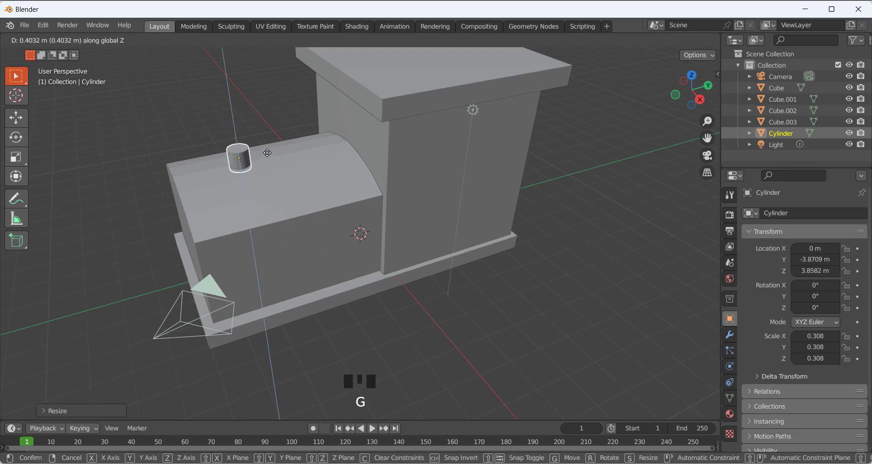
{"action": "left_click", "coordinate": [267, 153]}
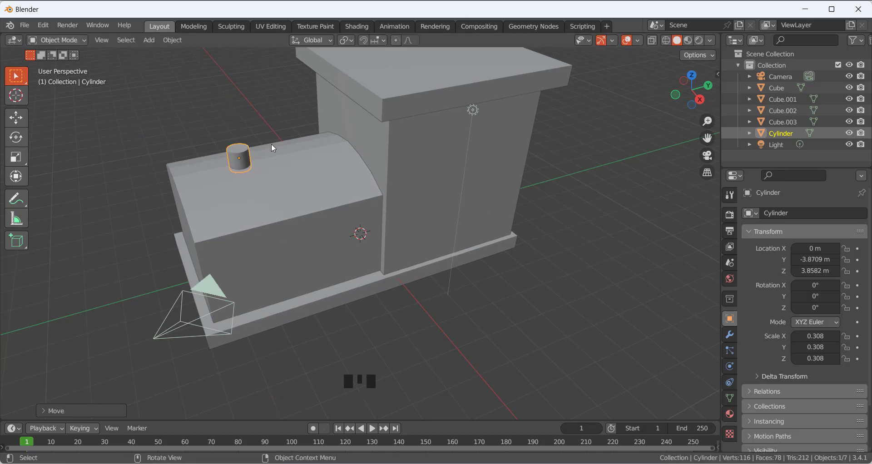
- Duplicate the small cylinder about 1.9 m along Y towards the tall box, keeping it on the arched top
{"action": "scroll", "coordinate": [221, 127], "scroll_direction": "up", "scroll_amount": 1}
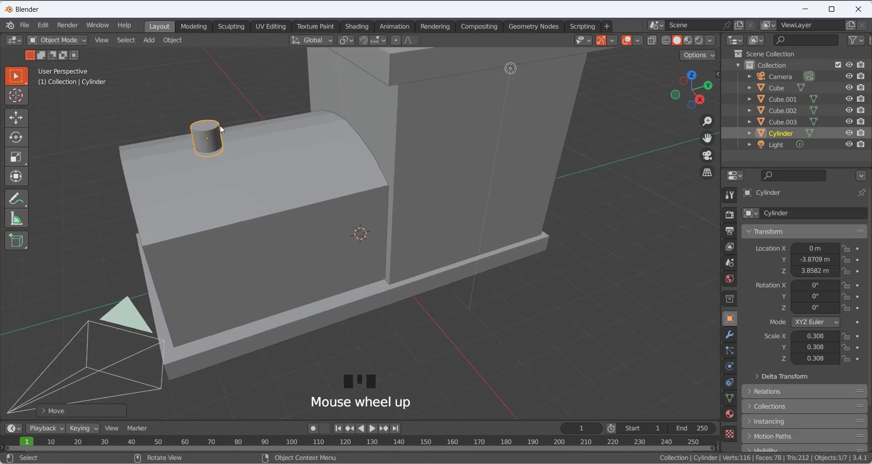
{"action": "key", "text": "shift+d"}
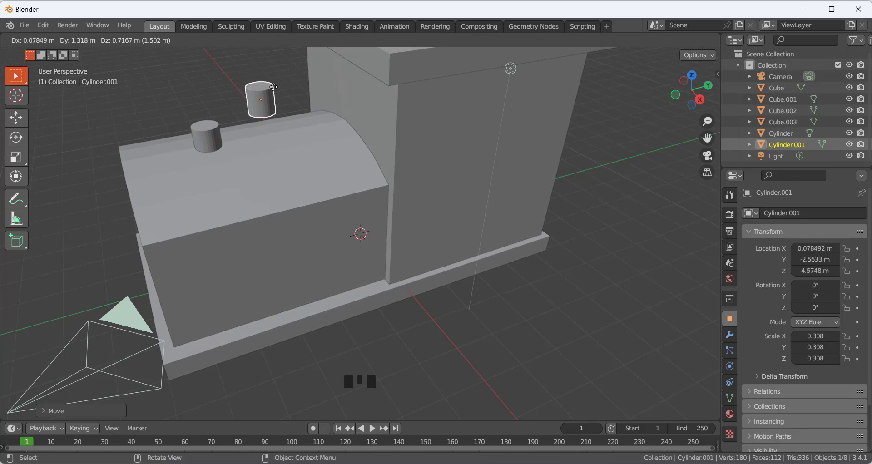
{"action": "key", "text": "y"}
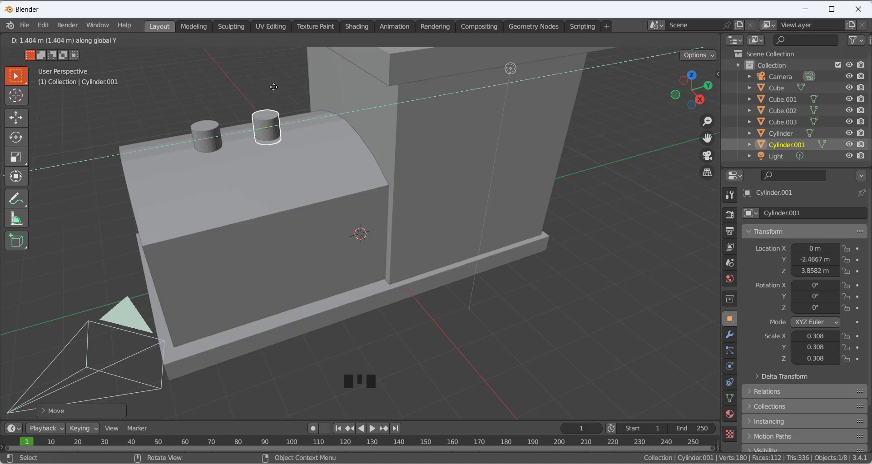
{"action": "left_click", "coordinate": [296, 89]}
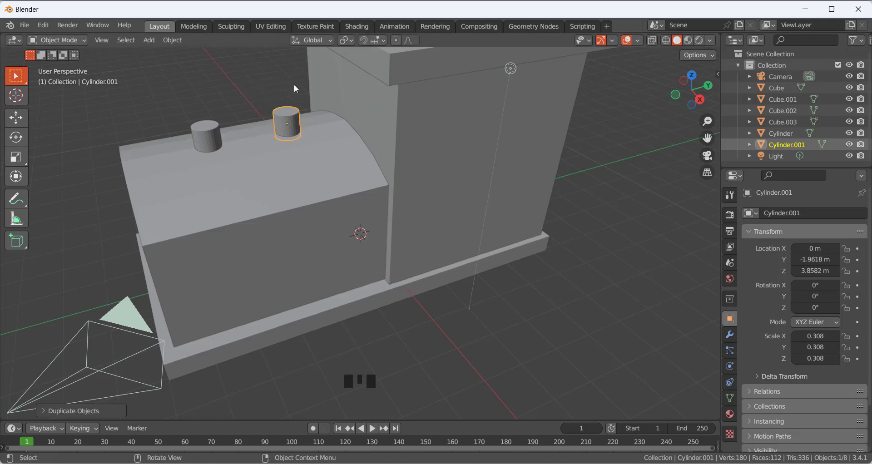
- Stretch the duplicated cylinder along Z to a Z scale of about 0.542 and leave it deselected
{"action": "key", "text": "s"}
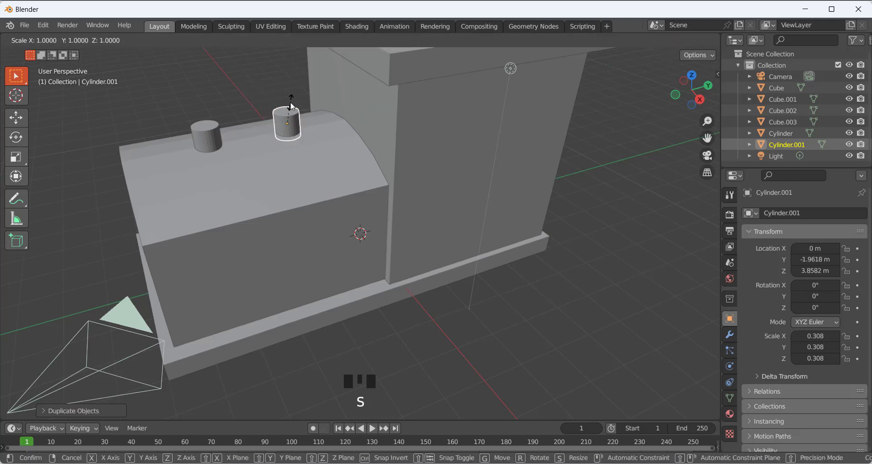
{"action": "key", "text": "z"}
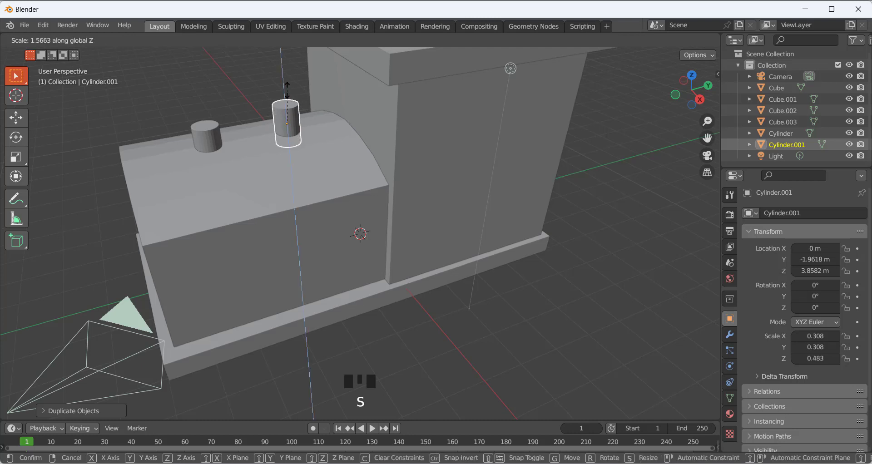
{"action": "left_click", "coordinate": [289, 87]}
{"action": "left_click", "coordinate": [245, 86]}
- Stretch the original front cylinder along Z to a Z scale of about 0.373 and apply its scale
{"action": "scroll", "coordinate": [244, 87], "scroll_direction": "down", "scroll_amount": 1}
{"action": "scroll", "coordinate": [246, 90], "scroll_direction": "down", "scroll_amount": 1}
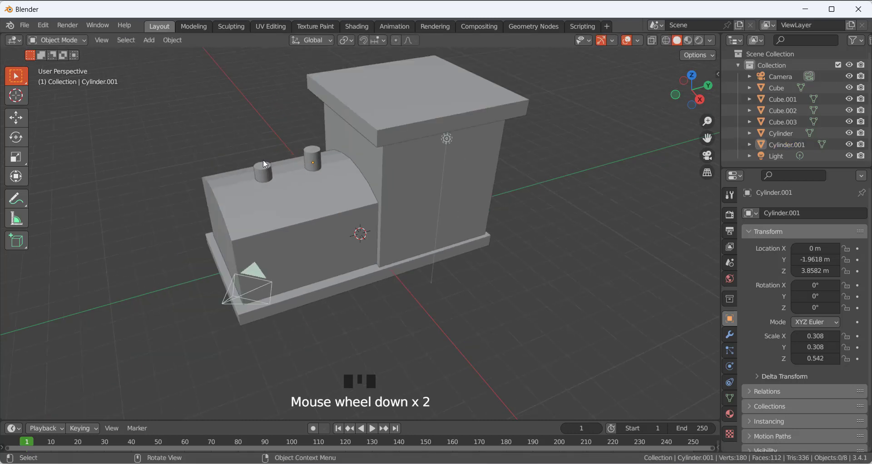
{"action": "left_click", "coordinate": [263, 169]}
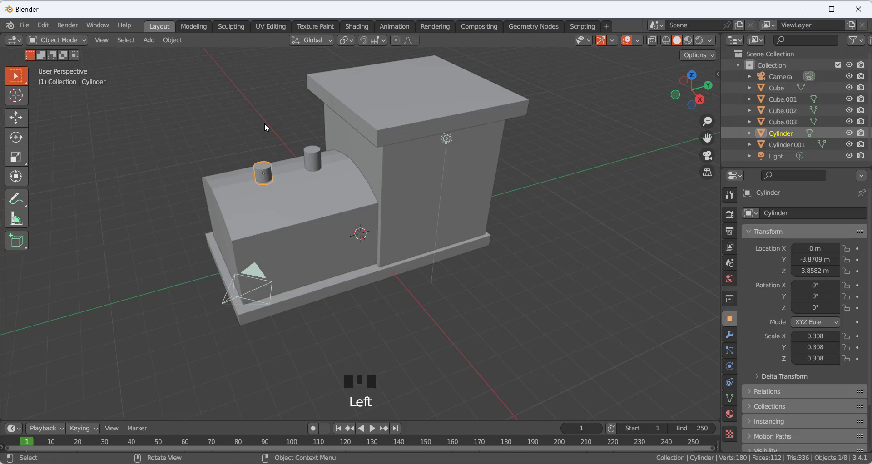
{"action": "key", "text": "s"}
{"action": "key", "text": "z"}
{"action": "left_click", "coordinate": [265, 110]}
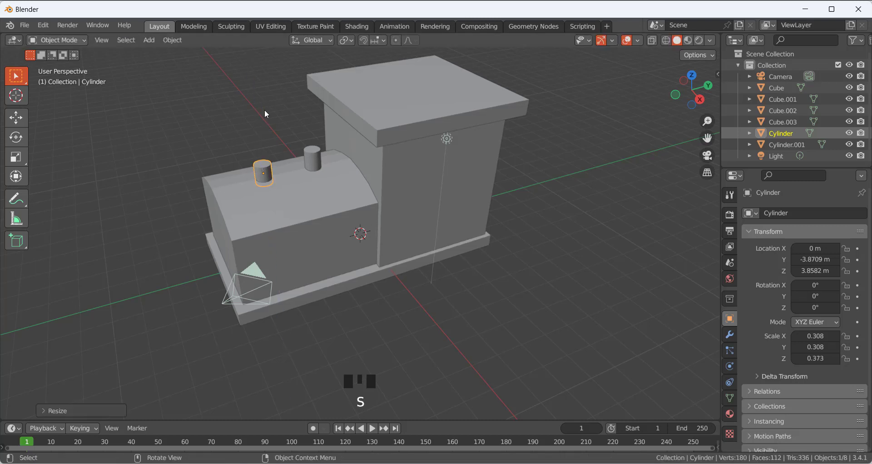
{"action": "key", "text": "ctrl+a"}
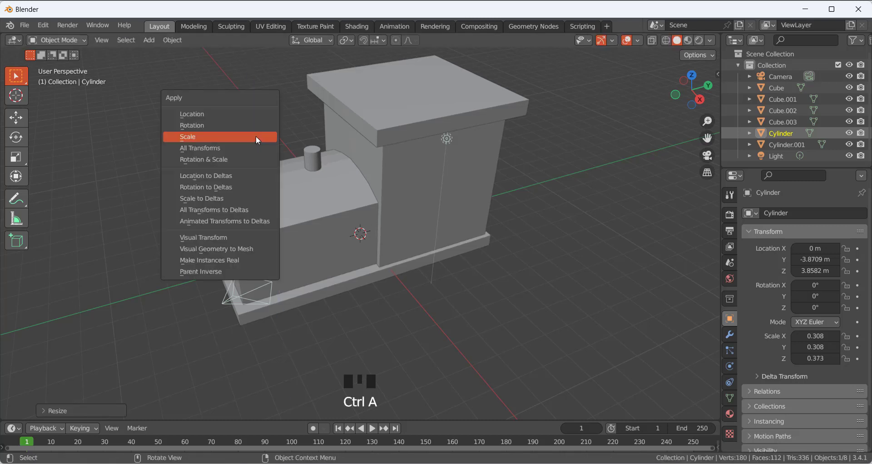
{"action": "left_click", "coordinate": [259, 136]}
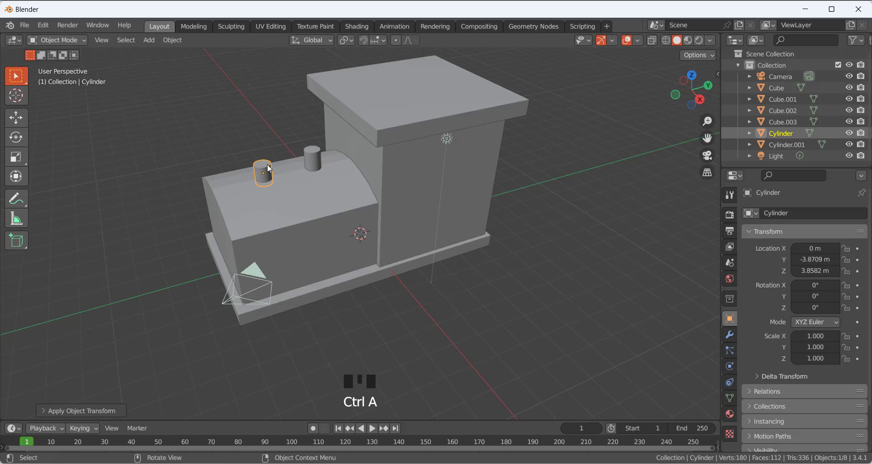
- Open the front cylinder's mesh for editing in vertex selection mode, seen from the right side
{"action": "key", "text": "Tab"}
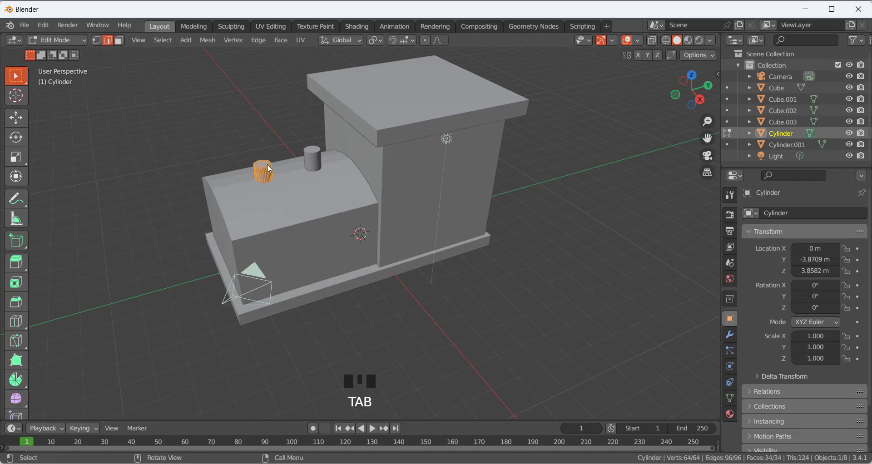
{"action": "key", "text": "KP_3"}
{"action": "scroll", "coordinate": [267, 164], "scroll_direction": "up", "scroll_amount": 2}
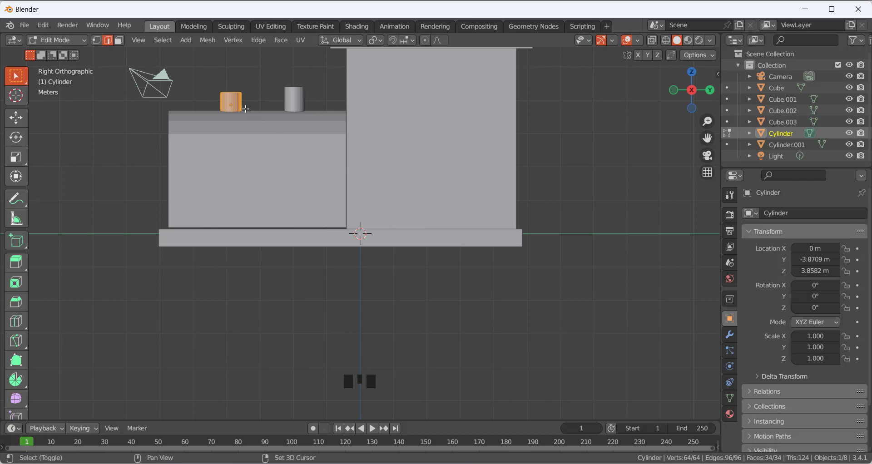
{"action": "middle_click_drag", "start_coordinate": [246, 109], "coordinate": [293, 231], "text": "shift"}
{"action": "scroll", "coordinate": [292, 225], "scroll_direction": "up", "scroll_amount": 1}
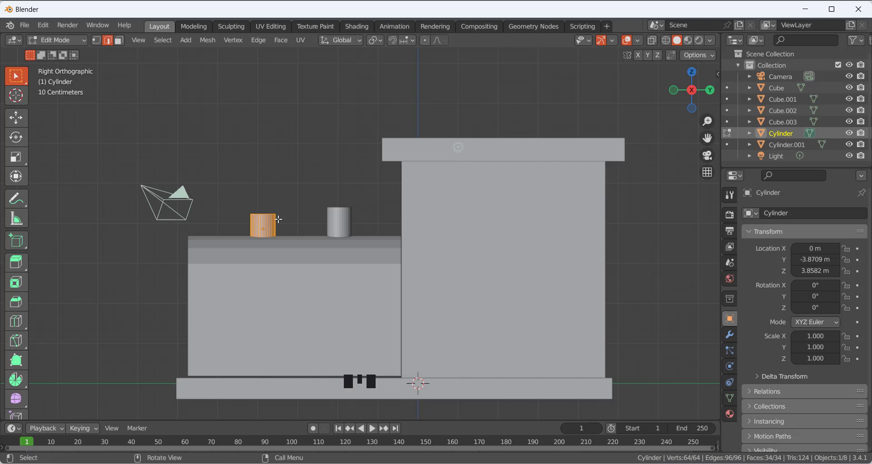
{"action": "scroll", "coordinate": [275, 218], "scroll_direction": "up", "scroll_amount": 2}
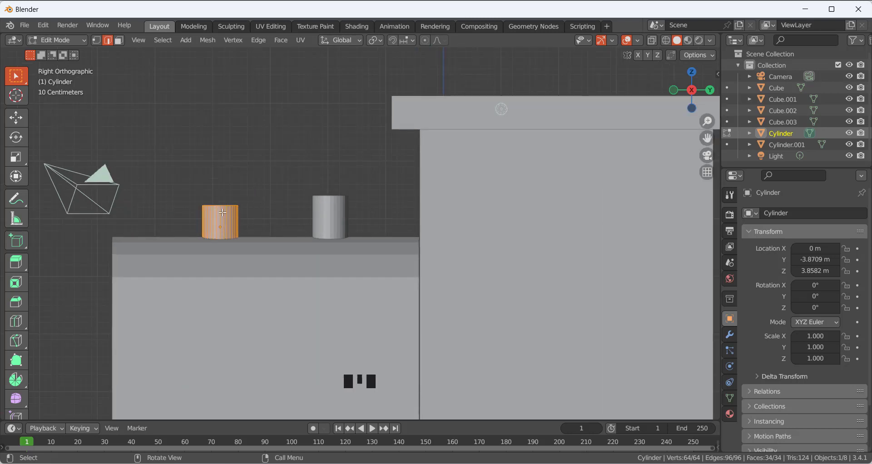
{"action": "left_click", "coordinate": [96, 42]}
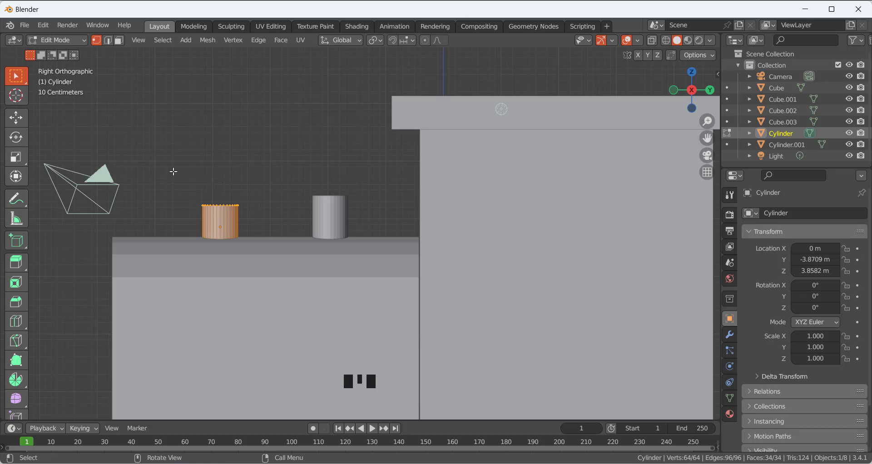
- Select all vertices of the front cylinder's top cap, using wireframe shading to include the hidden ones
{"action": "left_click_drag", "start_coordinate": [173, 172], "coordinate": [241, 213]}
{"action": "left_click_drag", "start_coordinate": [270, 221], "coordinate": [269, 221]}
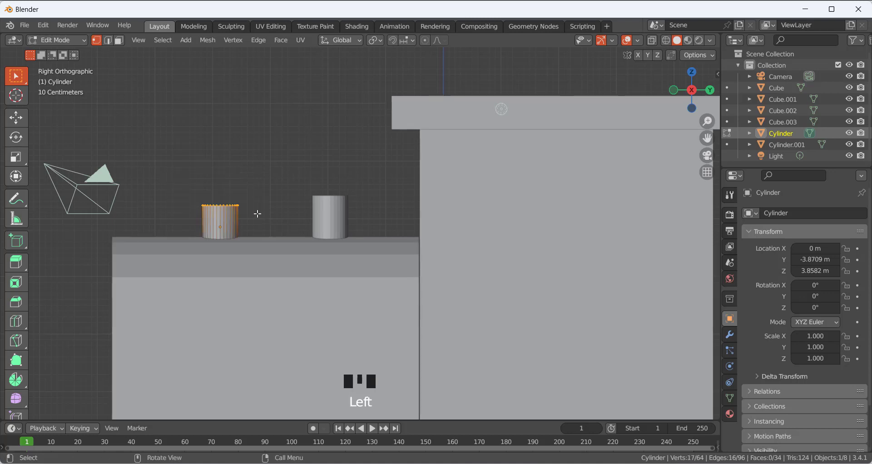
{"action": "mouse_move", "coordinate": [234, 196]}
{"action": "middle_mouse_down"}
{"action": "mouse_move", "coordinate": [249, 216]}
{"action": "mouse_move", "coordinate": [227, 211]}
{"action": "middle_mouse_up"}
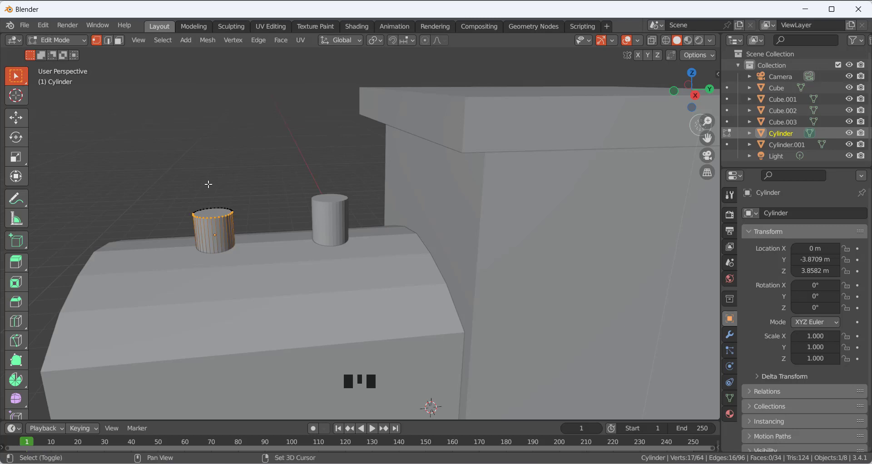
{"action": "key", "text": "shift+z"}
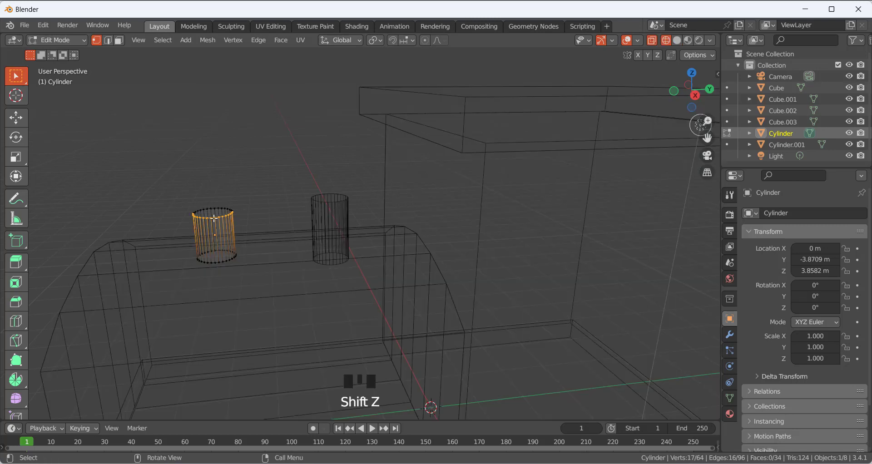
{"action": "left_click_drag", "start_coordinate": [166, 187], "coordinate": [255, 231]}
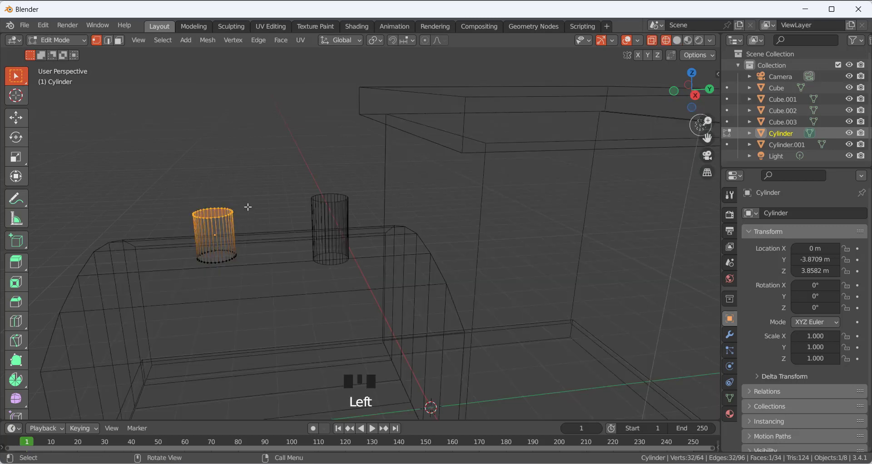
{"action": "left_click", "coordinate": [219, 182]}
{"action": "key", "text": "KP_1"}
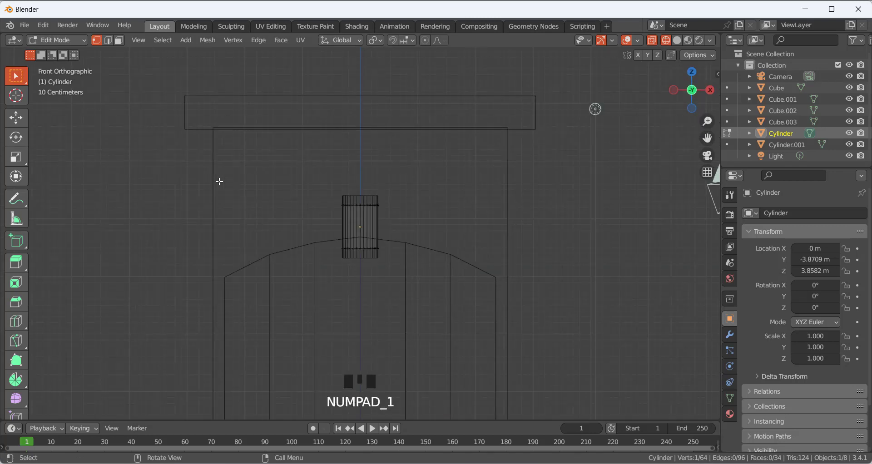
{"action": "key", "text": "KP_3"}
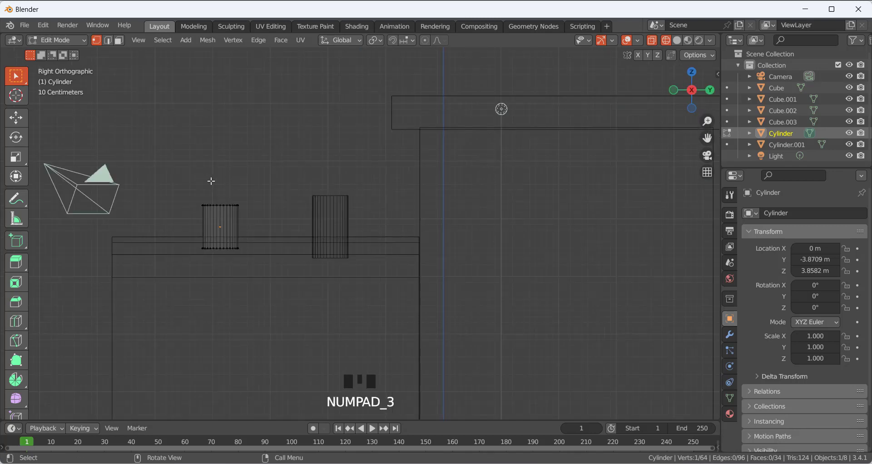
{"action": "left_click_drag", "start_coordinate": [171, 175], "coordinate": [262, 220]}
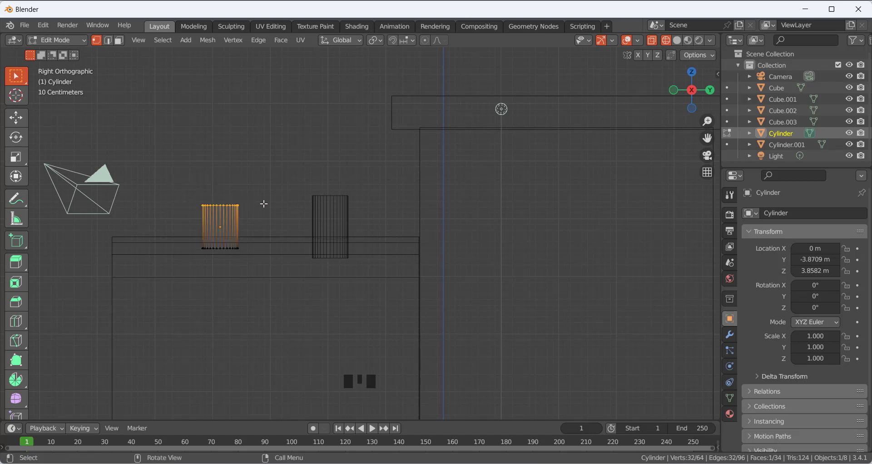
- Extrude the front cylinder's top cap about 0.15 m upward along Z and scale it by about 1.16
{"action": "key", "text": "e"}
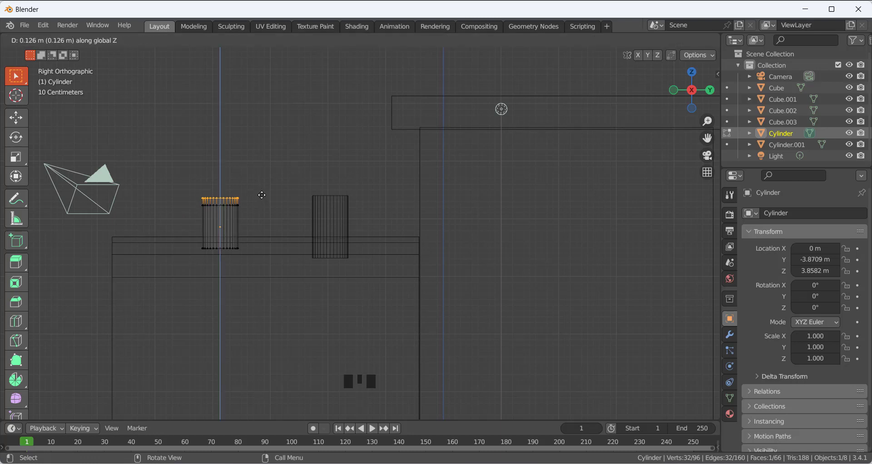
{"action": "left_click", "coordinate": [262, 194]}
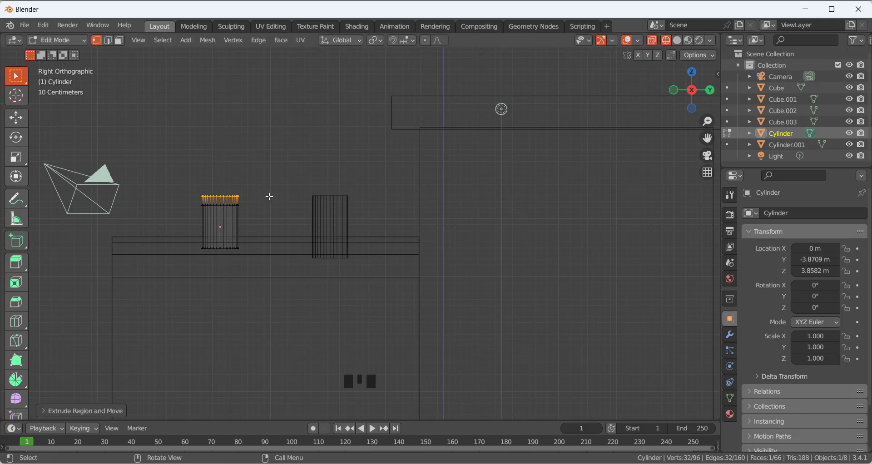
{"action": "key", "text": "s"}
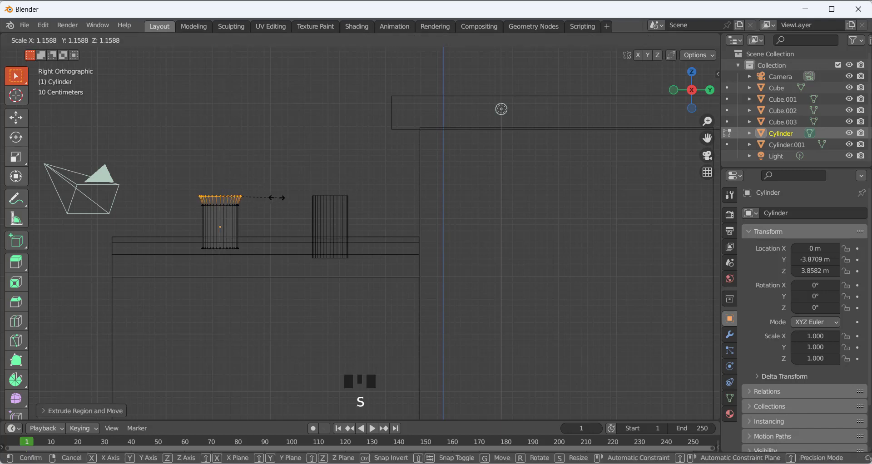
{"action": "left_click", "coordinate": [276, 197]}
- Extrude the chimney's widened cap another 0.2 m or so upward and scale it by about 1.2
{"action": "key", "text": "e"}
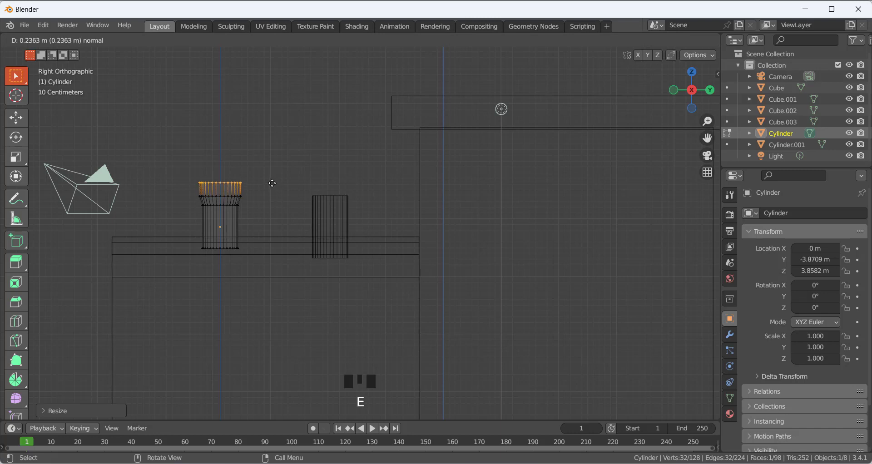
{"action": "left_click", "coordinate": [272, 187]}
{"action": "key", "text": "s"}
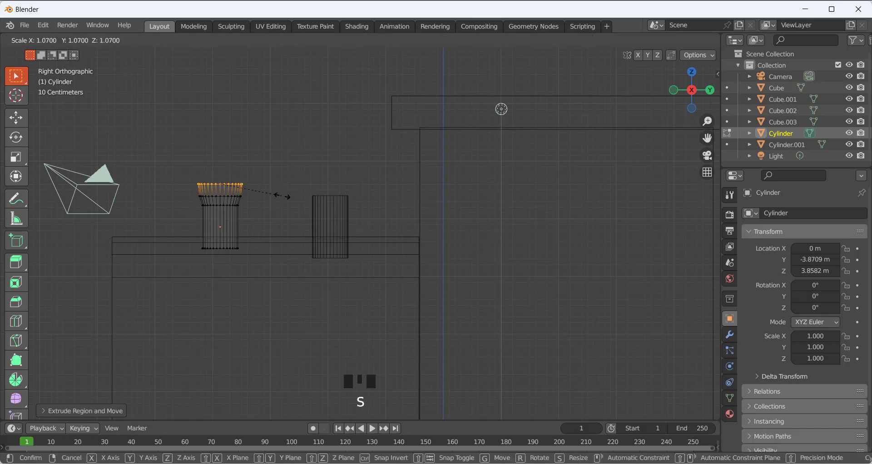
{"action": "left_click", "coordinate": [284, 194]}
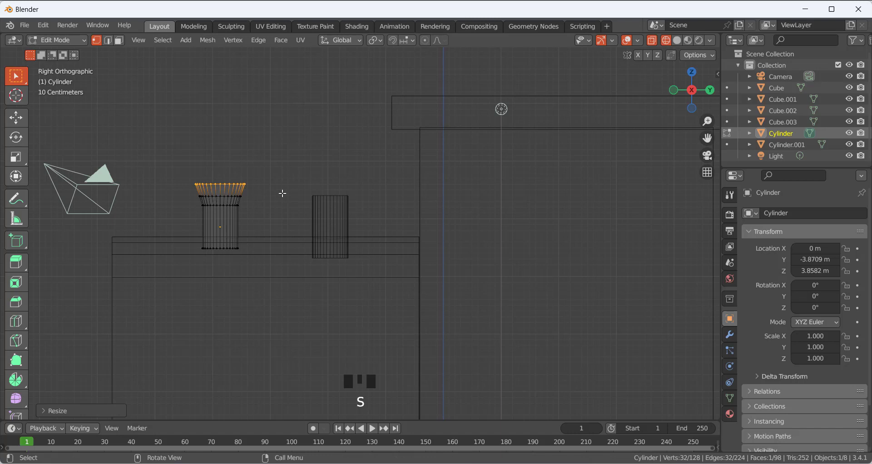
- Add a third flared ring to the chimney by extruding its cap about 0.19 m and scaling it by about 1.15
{"action": "key", "text": "e"}
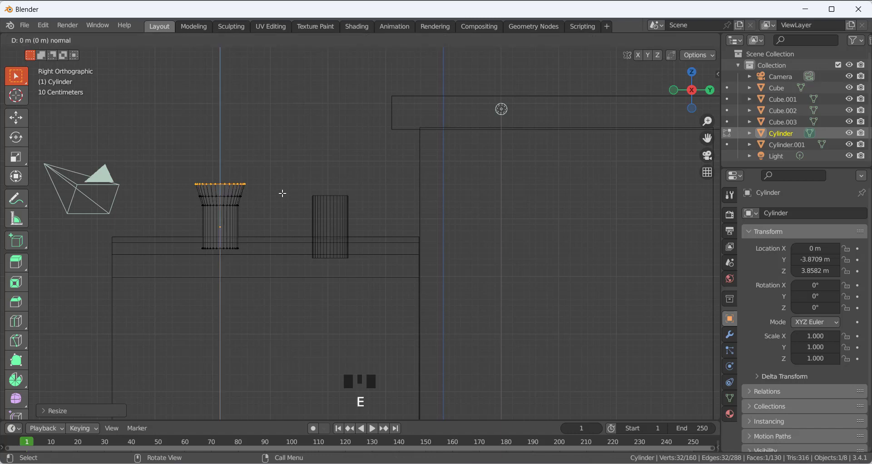
{"action": "left_click", "coordinate": [279, 182]}
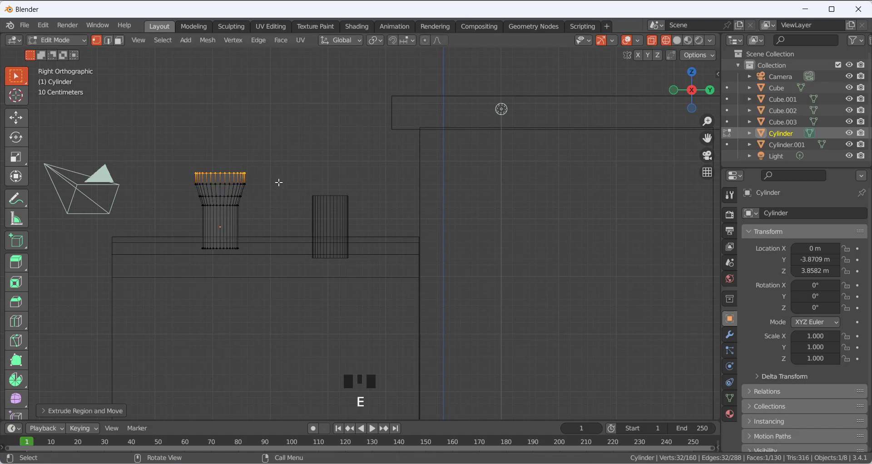
{"action": "key", "text": "s"}
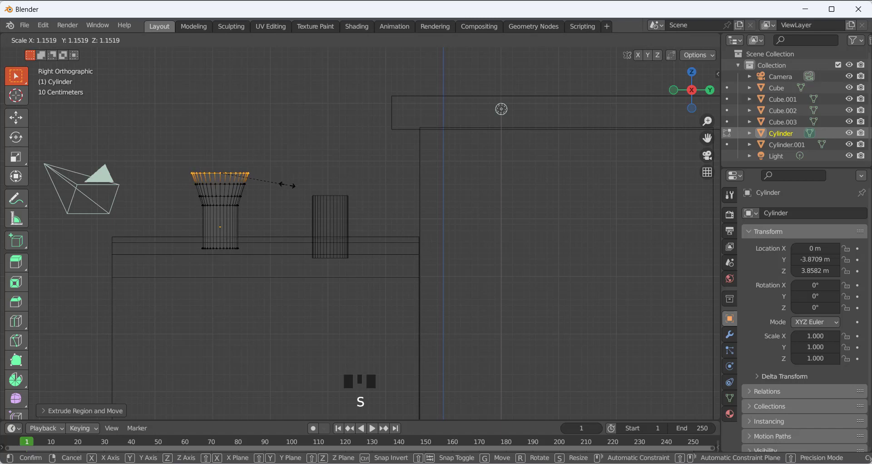
{"action": "left_click", "coordinate": [287, 184]}
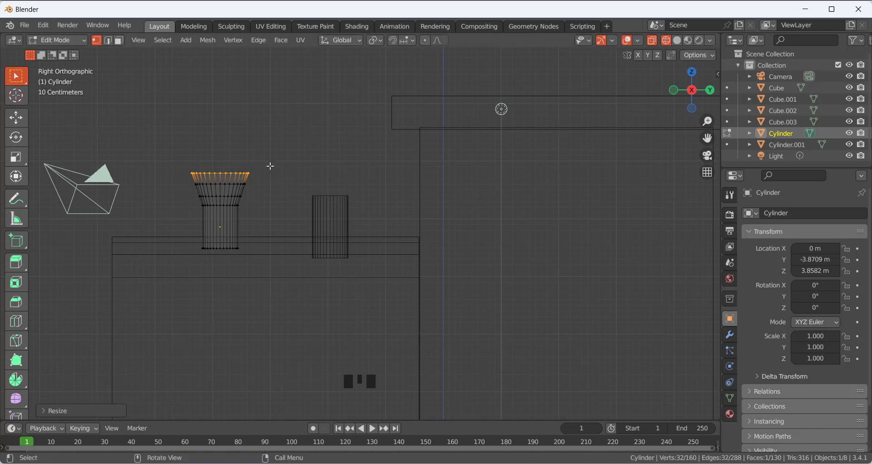
- Extrude the chimney's cap a final 0.5 m or so, widen it slightly, and return to Object Mode with solid shading
{"action": "key", "text": "e"}
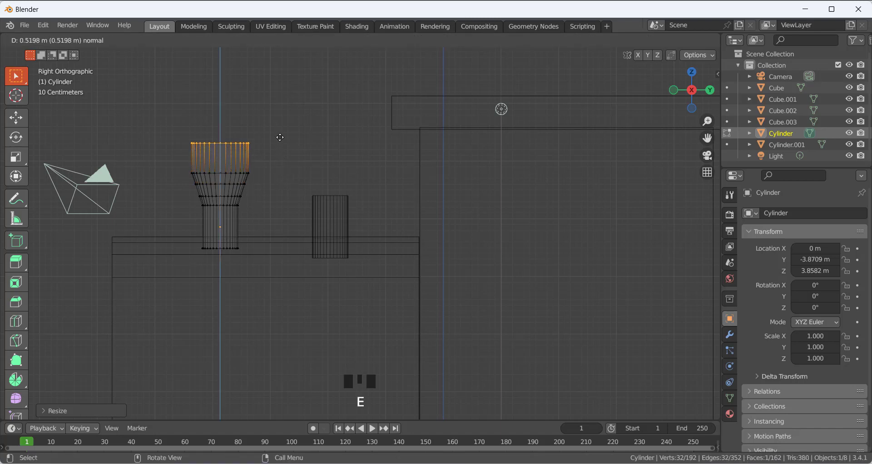
{"action": "left_click", "coordinate": [280, 140]}
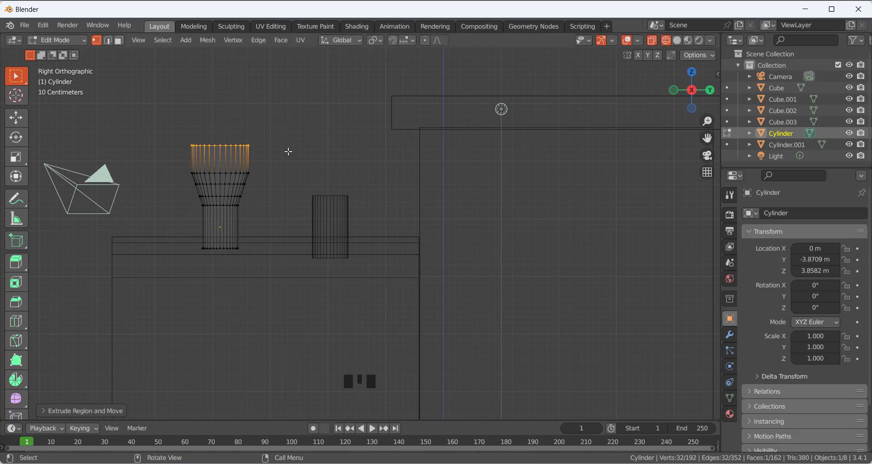
{"action": "key", "text": "s"}
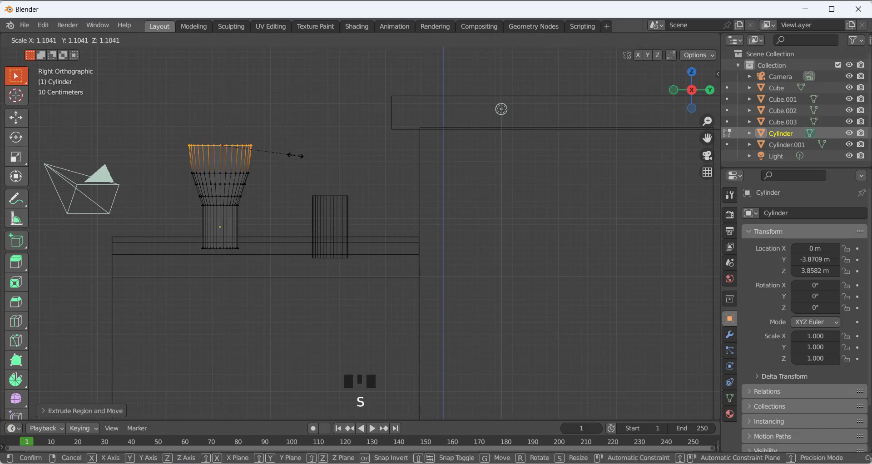
{"action": "left_click", "coordinate": [283, 156]}
{"action": "scroll", "coordinate": [283, 156], "scroll_direction": "down", "scroll_amount": 2}
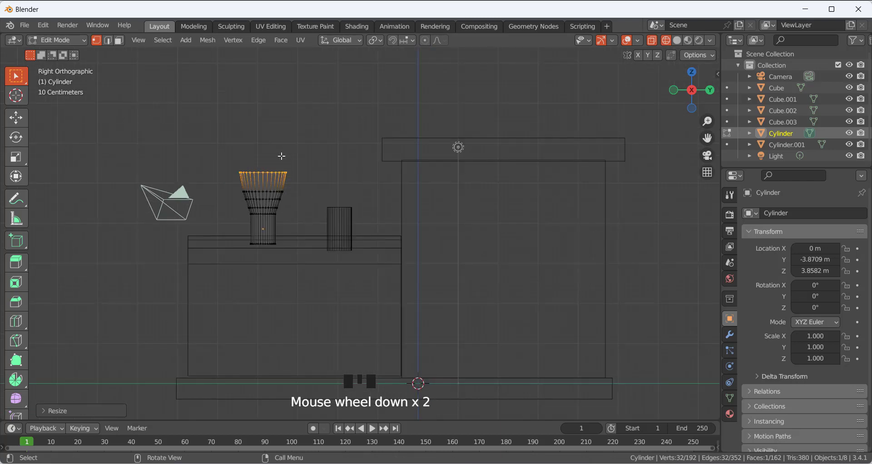
{"action": "key", "text": "shift+z"}
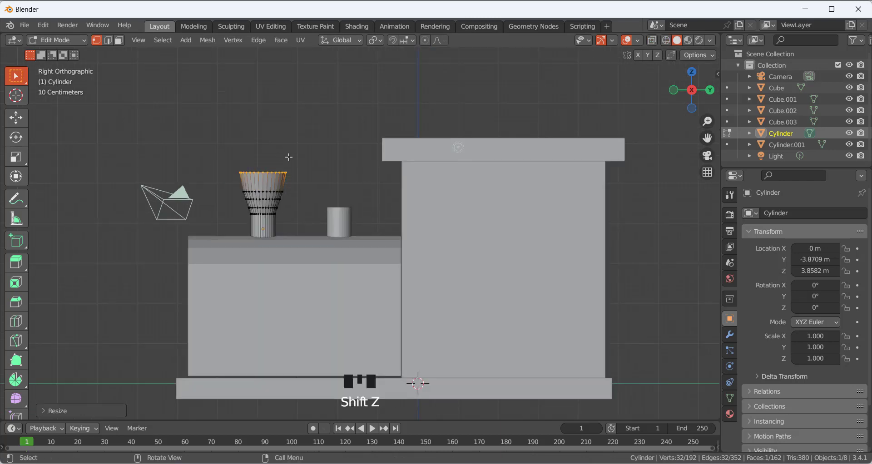
{"action": "middle_click_drag", "start_coordinate": [292, 157], "coordinate": [302, 191]}
{"action": "key", "text": "Tab"}
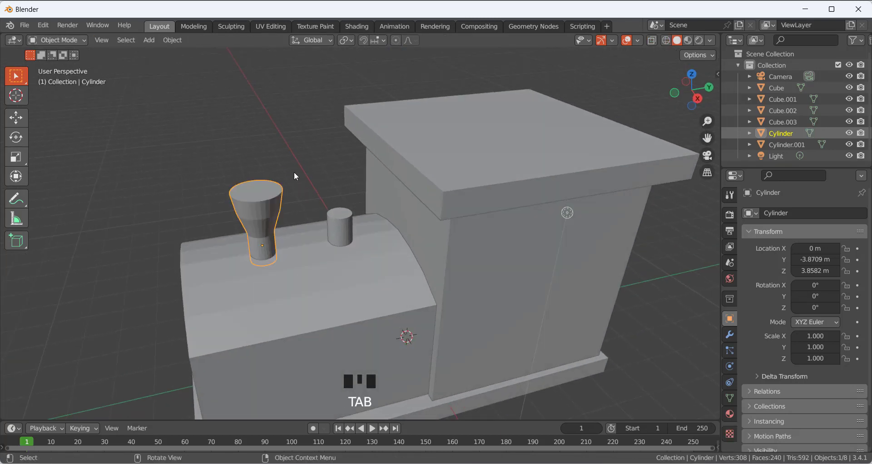
- Add a new default mesh cylinder at the world origin
{"action": "scroll", "coordinate": [296, 177], "scroll_direction": "down", "scroll_amount": 3}
{"action": "scroll", "coordinate": [296, 176], "scroll_direction": "down", "scroll_amount": 2}
{"action": "mouse_move", "coordinate": [353, 207]}
{"action": "middle_mouse_down"}
{"action": "mouse_move", "coordinate": [334, 136]}
{"action": "mouse_move", "coordinate": [355, 196]}
{"action": "mouse_move", "coordinate": [288, 198]}
{"action": "mouse_move", "coordinate": [288, 169]}
{"action": "mouse_move", "coordinate": [353, 191]}
{"action": "middle_mouse_up"}
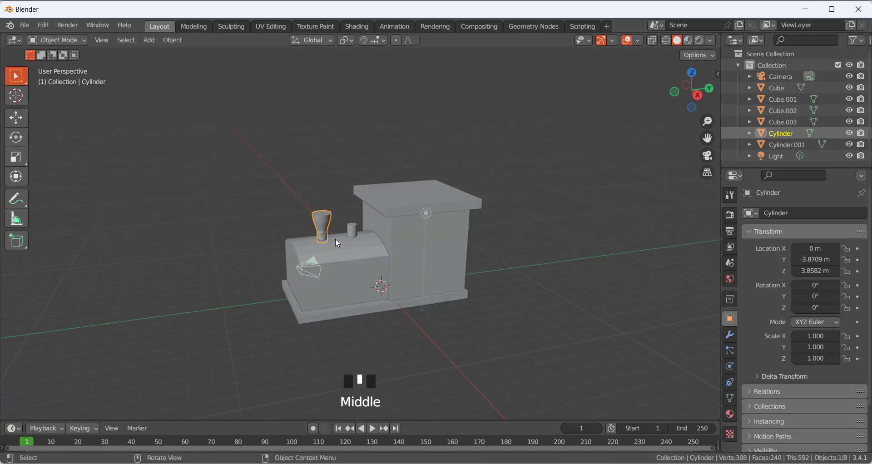
{"action": "scroll", "coordinate": [353, 268], "scroll_direction": "up", "scroll_amount": 3}
{"action": "scroll", "coordinate": [354, 270], "scroll_direction": "down", "scroll_amount": 3}
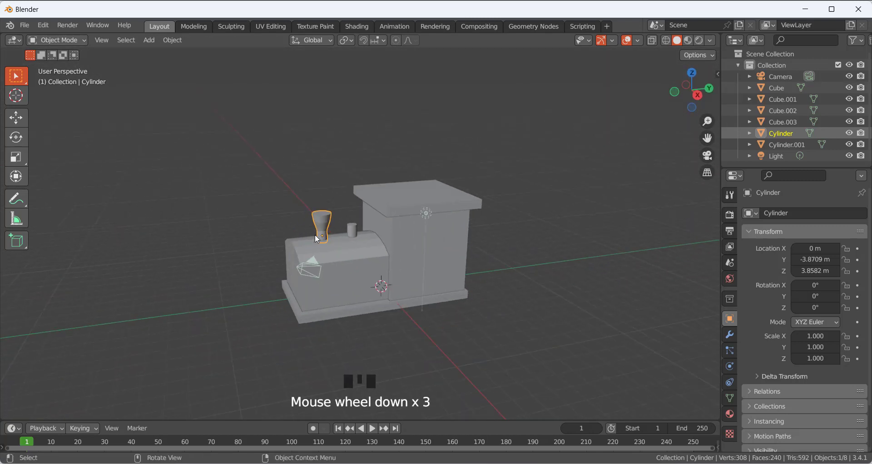
{"action": "middle_click_drag", "start_coordinate": [445, 270], "coordinate": [350, 201], "text": "shift"}
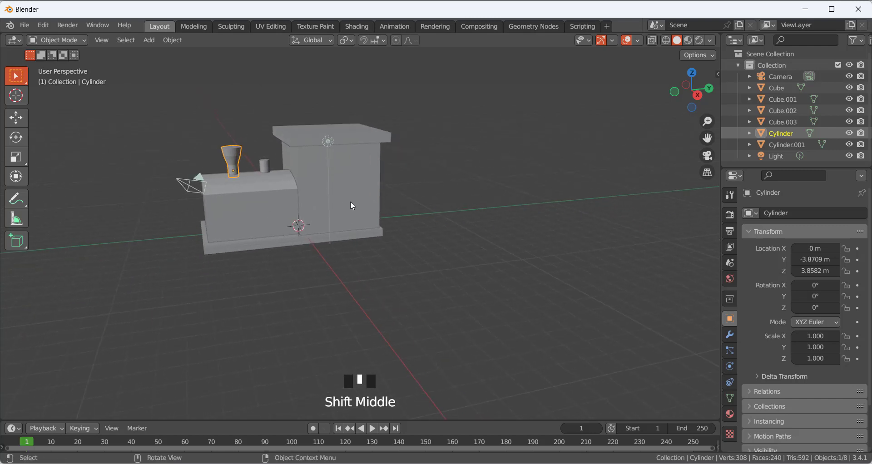
{"action": "scroll", "coordinate": [350, 201], "scroll_direction": "up", "scroll_amount": 2}
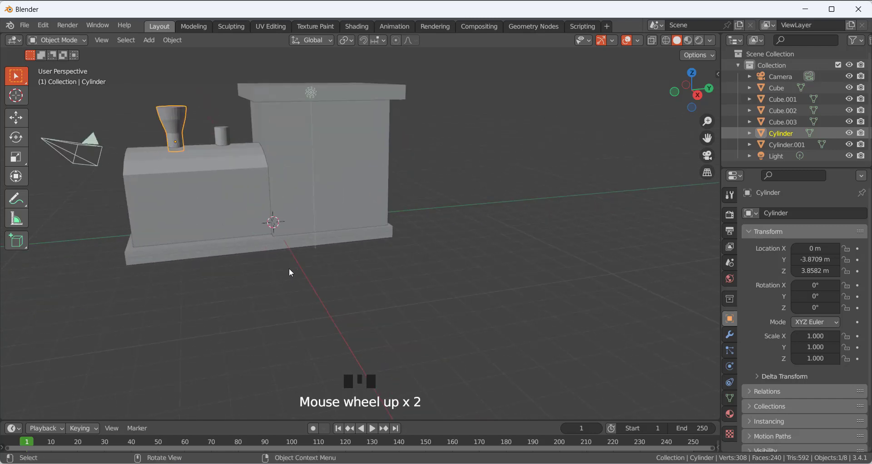
{"action": "key", "text": "shift+a"}
{"action": "mouse_move", "coordinate": [283, 235]}
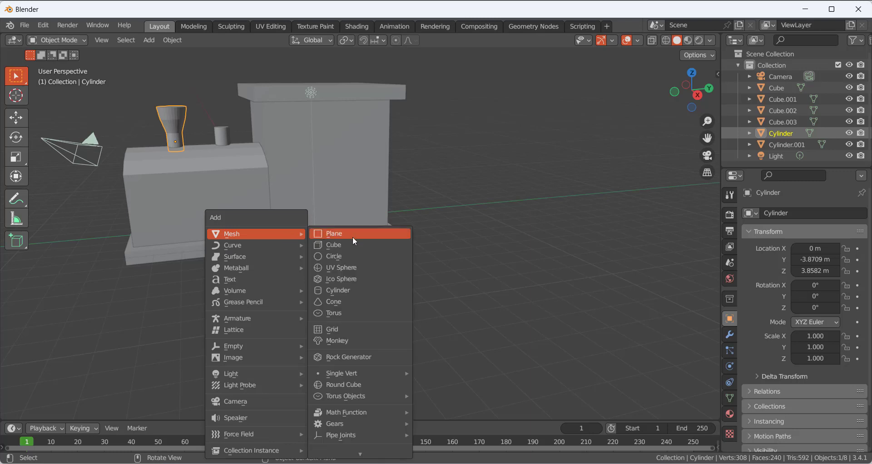
{"action": "left_click", "coordinate": [344, 290]}
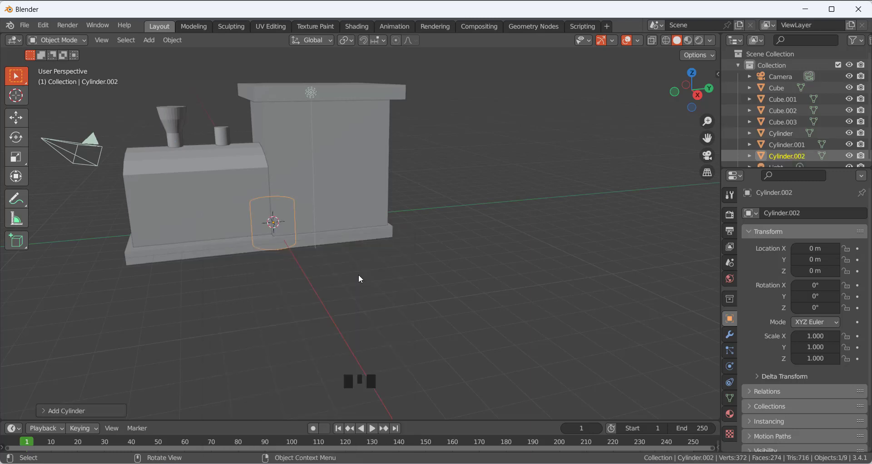
{"action": "scroll", "coordinate": [304, 245], "scroll_direction": "up", "scroll_amount": 2}
{"action": "middle_click_drag", "start_coordinate": [304, 245], "coordinate": [384, 204]}
{"action": "scroll", "coordinate": [383, 204], "scroll_direction": "down", "scroll_amount": 4}
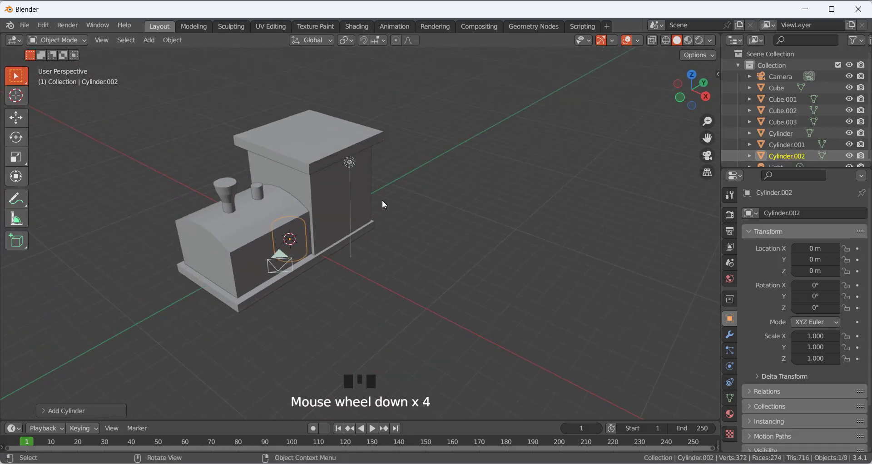
- Rotate the new cylinder 90° about the Y axis and move it along X to about 6.57 m, clear of the train
{"action": "type", "text": "r"}
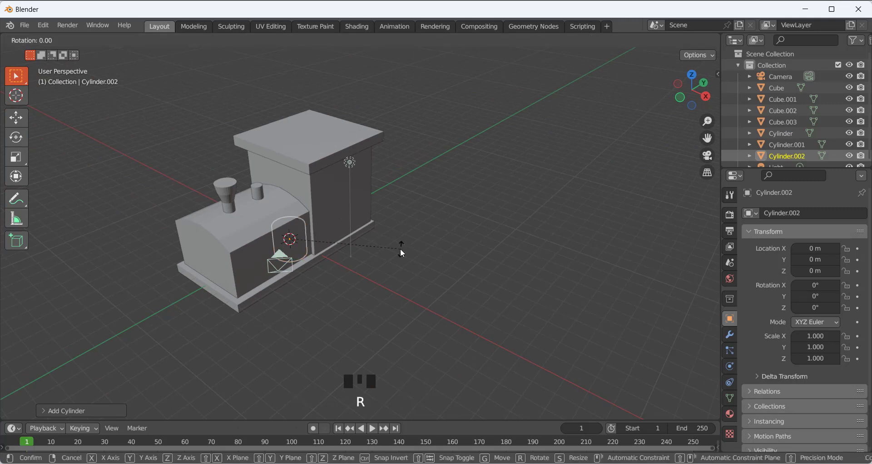
{"action": "type", "text": "y"}
{"action": "type", "text": "90"}
{"action": "key", "text": "Return"}
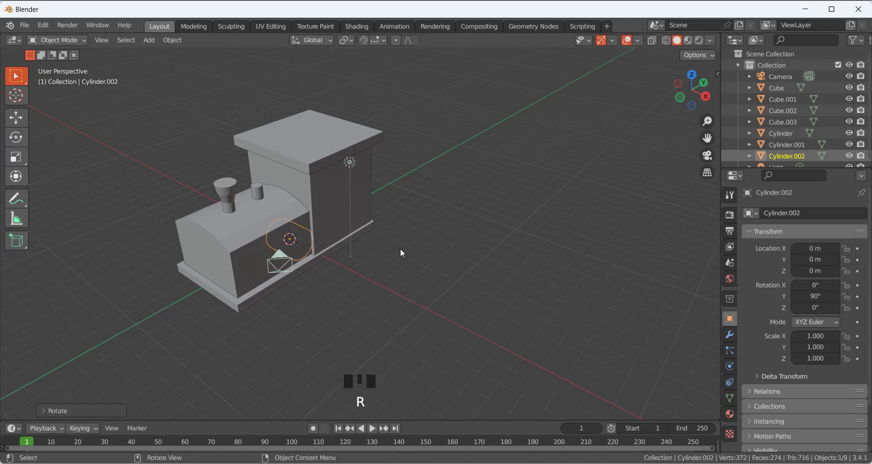
{"action": "key", "text": "g"}
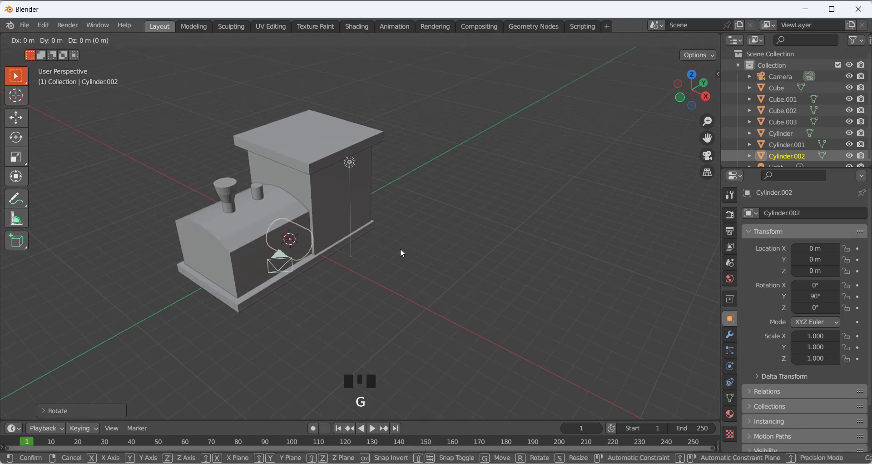
{"action": "key", "text": "x"}
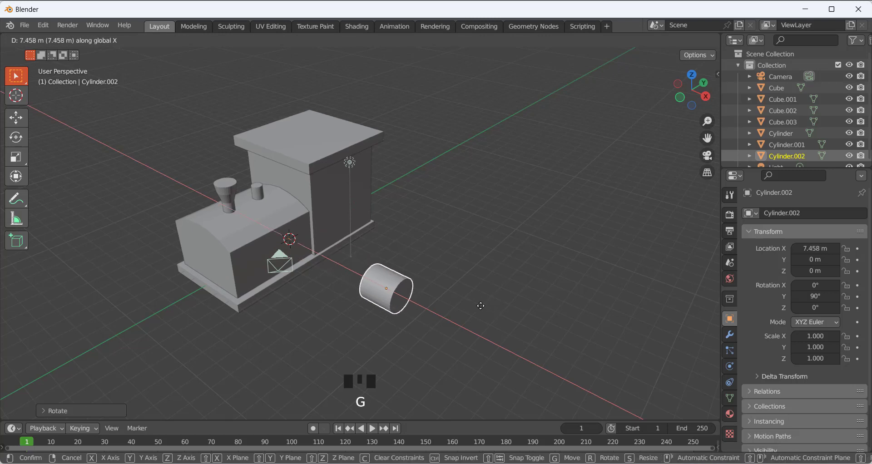
{"action": "left_click", "coordinate": [476, 302]}
- Shrink the cylinder to a scale of about 0.185 and stretch it along global X to about 0.58 as an axle
{"action": "key", "text": "s"}
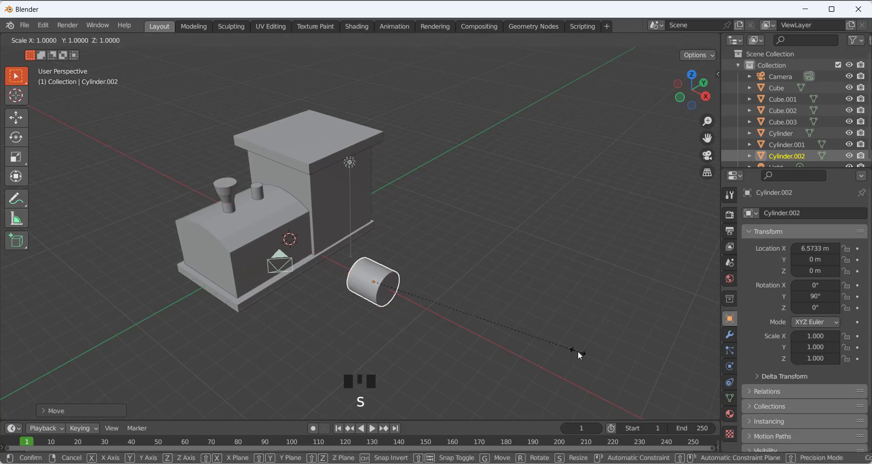
{"action": "left_click", "coordinate": [408, 292]}
{"action": "scroll", "coordinate": [407, 291], "scroll_direction": "up", "scroll_amount": 4}
{"action": "scroll", "coordinate": [412, 302], "scroll_direction": "down", "scroll_amount": 1}
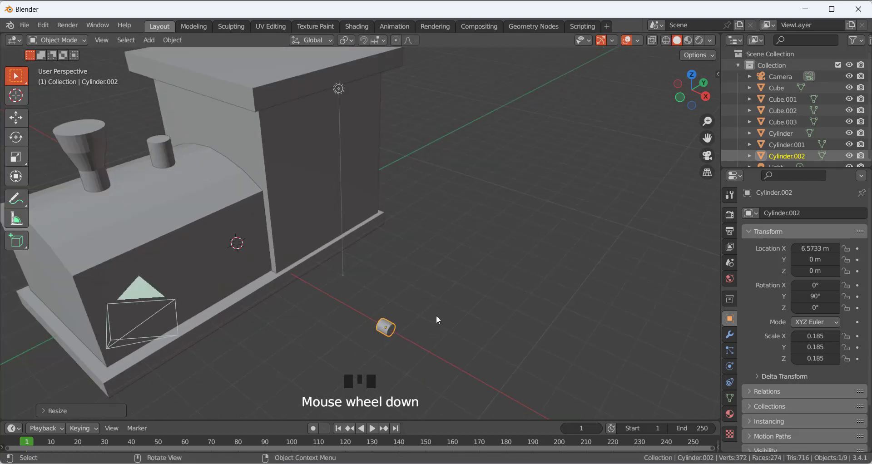
{"action": "key", "text": "s"}
{"action": "key", "text": "x"}
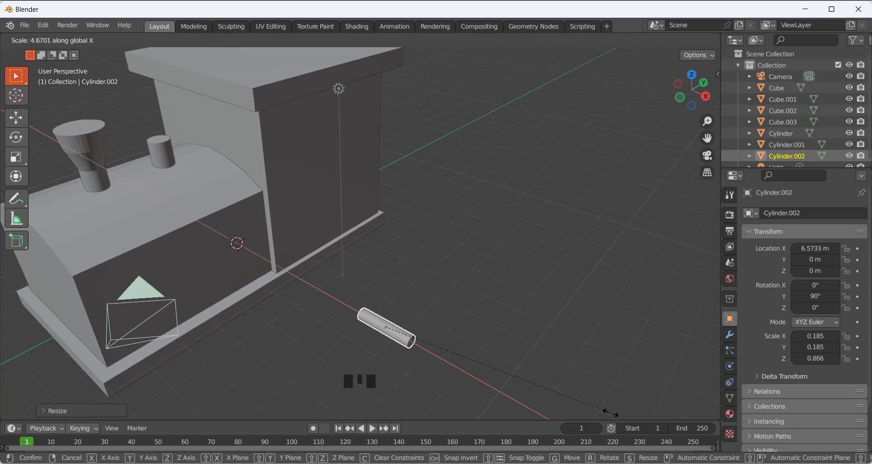
{"action": "left_click", "coordinate": [538, 383]}
- In front view, move the axle cylinder along X to about 2.68 m so it pokes out of the base slab's side
{"action": "scroll", "coordinate": [444, 300], "scroll_direction": "down", "scroll_amount": 3}
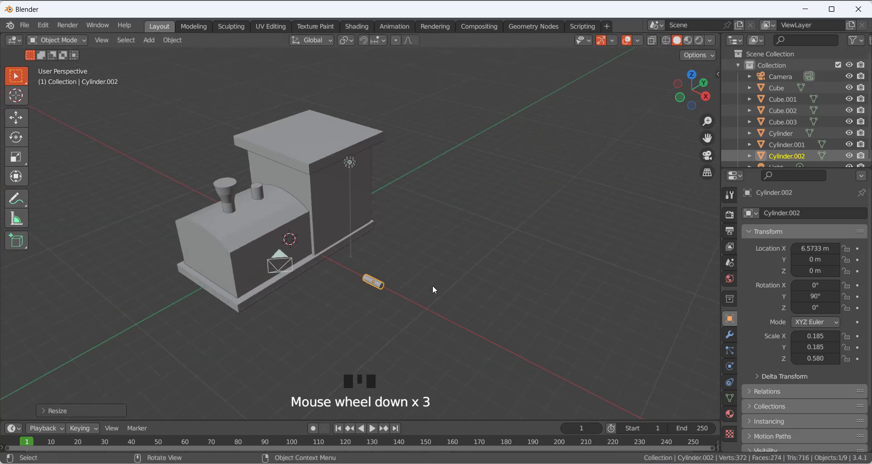
{"action": "key", "text": "KP_1"}
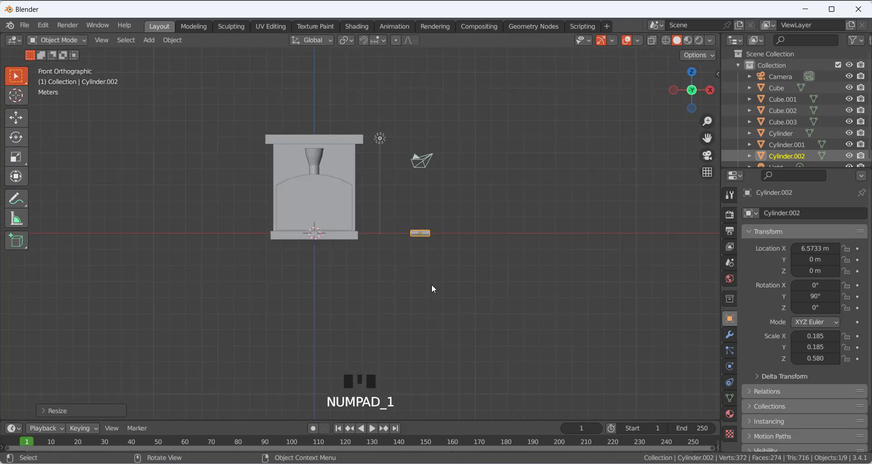
{"action": "key", "text": "g"}
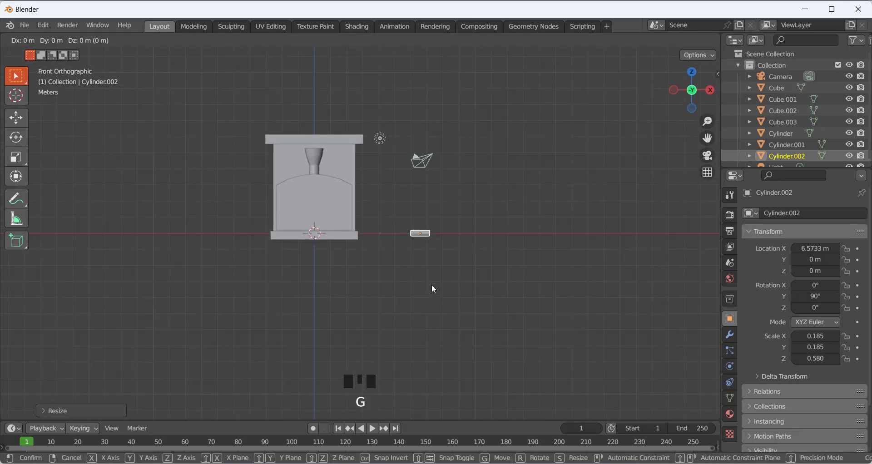
{"action": "key", "text": "x"}
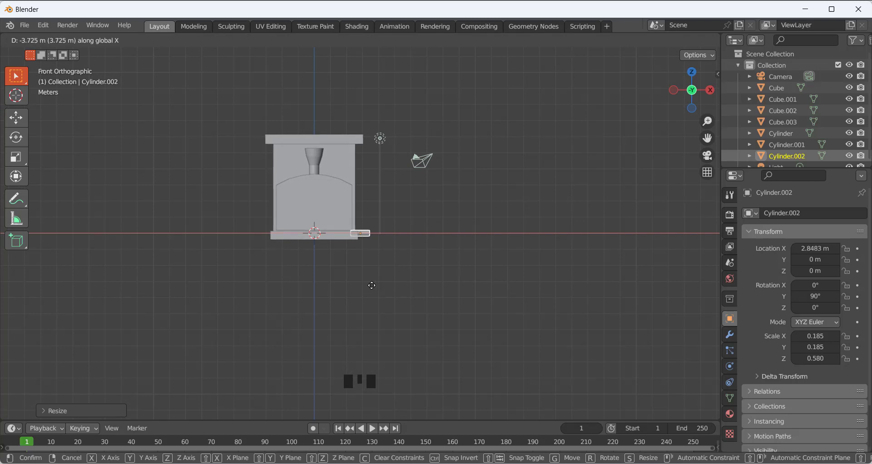
{"action": "left_click", "coordinate": [371, 289]}
- Lower the axle cylinder to about -0.23 m in Z and slide it along Y to about -3.99 m, near the train's front
{"action": "middle_click_drag", "start_coordinate": [387, 225], "coordinate": [333, 236]}
{"action": "scroll", "coordinate": [291, 259], "scroll_direction": "up", "scroll_amount": 2}
{"action": "scroll", "coordinate": [277, 259], "scroll_direction": "up", "scroll_amount": 3}
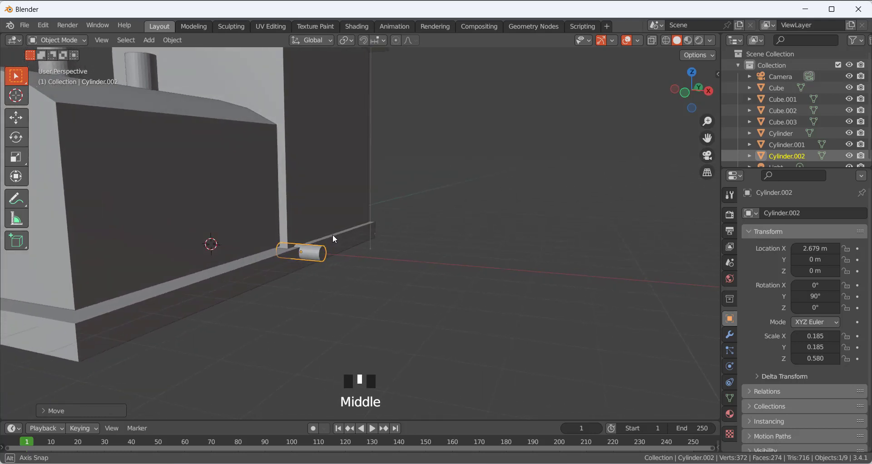
{"action": "scroll", "coordinate": [320, 263], "scroll_direction": "up", "scroll_amount": 1}
{"action": "scroll", "coordinate": [313, 260], "scroll_direction": "down", "scroll_amount": 1}
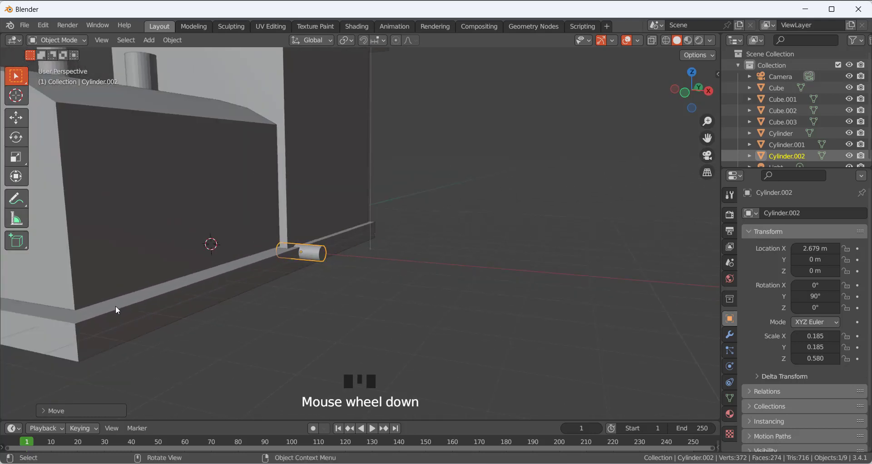
{"action": "key", "text": "g"}
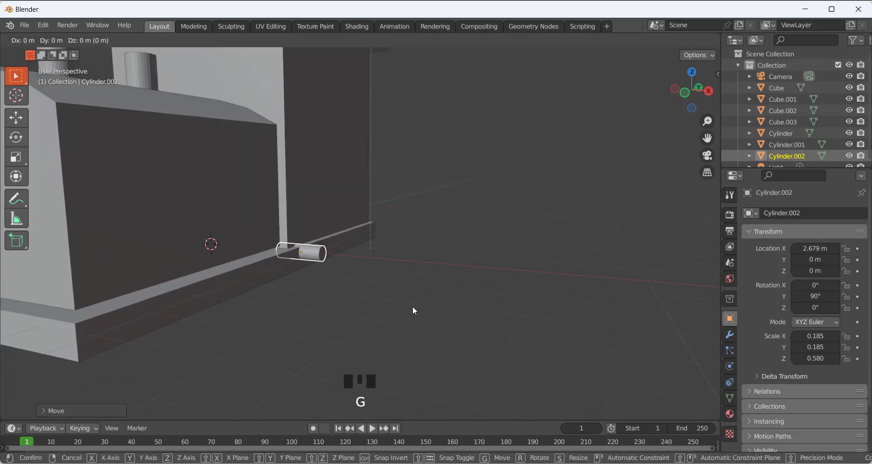
{"action": "key", "text": "z"}
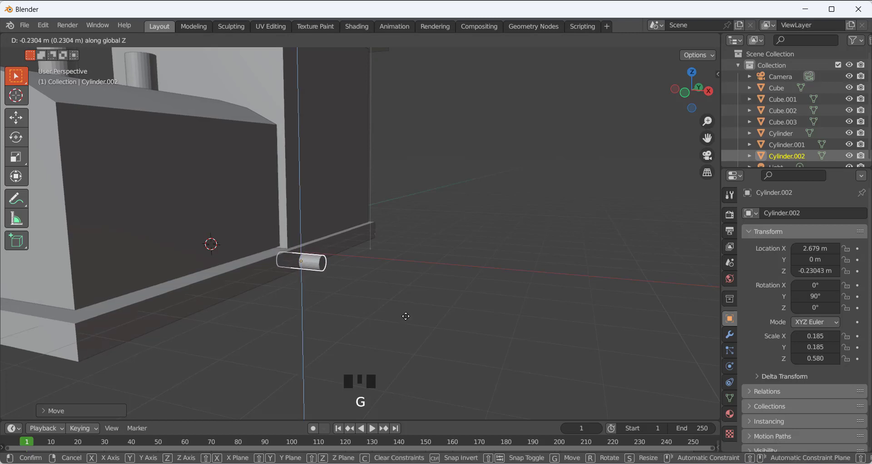
{"action": "left_click", "coordinate": [383, 305]}
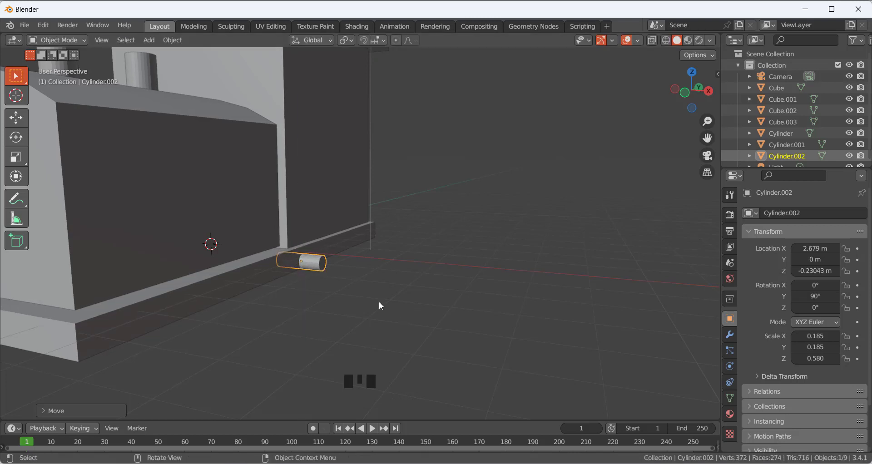
{"action": "key", "text": "g"}
{"action": "key", "text": "y"}
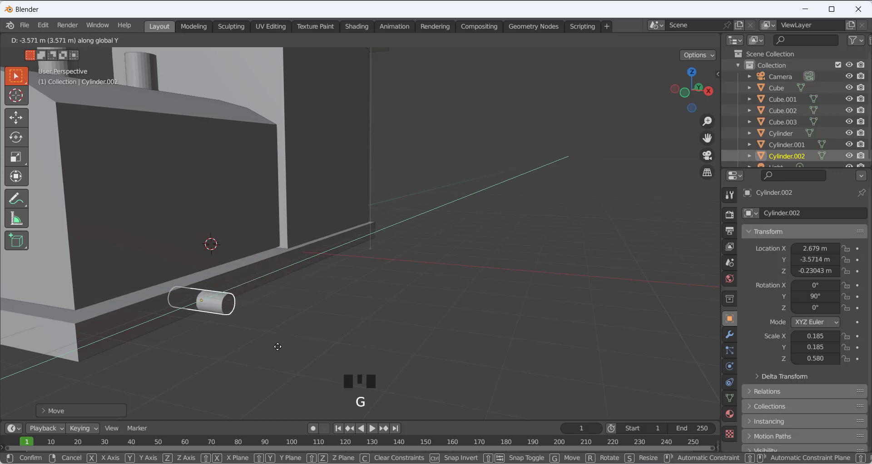
{"action": "left_click", "coordinate": [246, 309]}
- Duplicate the axle cylinder and place the copy beside it along X at about 4.81 m
{"action": "middle_click_drag", "start_coordinate": [246, 309], "coordinate": [224, 318]}
{"action": "scroll", "coordinate": [279, 344], "scroll_direction": "up", "scroll_amount": 2}
{"action": "middle_click_drag", "start_coordinate": [278, 340], "coordinate": [309, 322]}
{"action": "left_click", "coordinate": [253, 320]}
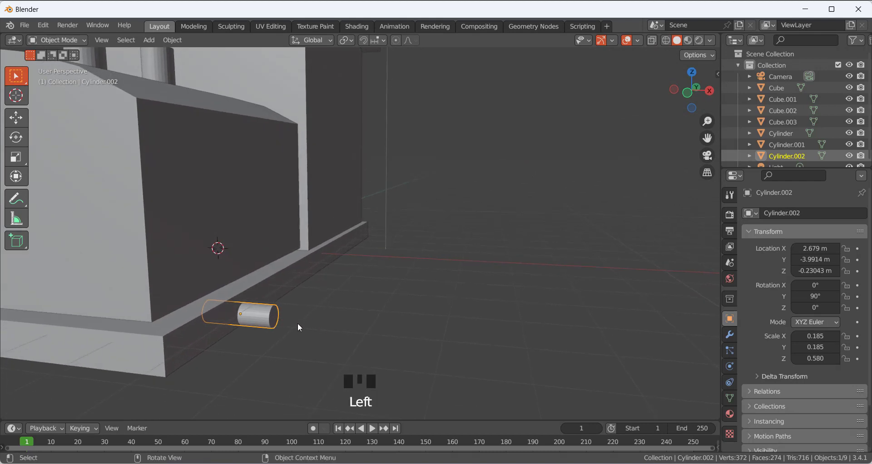
{"action": "key", "text": "shift"}
{"action": "key", "text": "shift+d"}
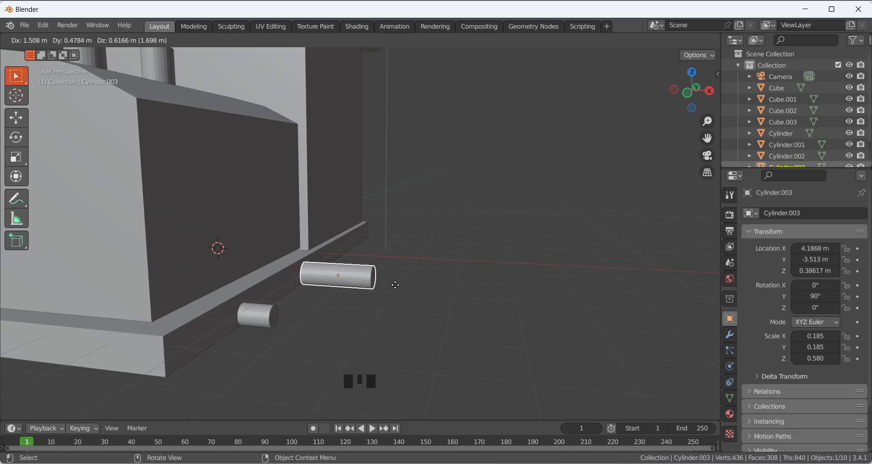
{"action": "left_click", "coordinate": [427, 292]}
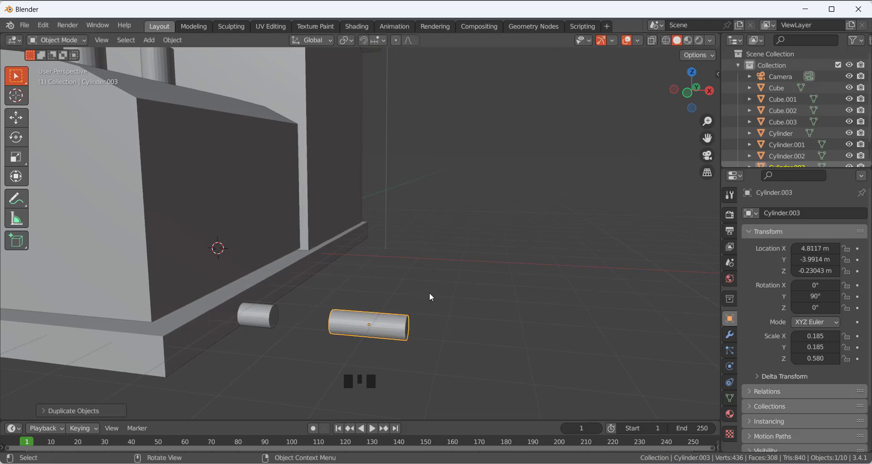
- Scale the duplicated cylinder up to a radius scale of about 0.71 and flatten it along global X to about 0.227
{"action": "scroll", "coordinate": [403, 303], "scroll_direction": "down", "scroll_amount": 3}
{"action": "scroll", "coordinate": [384, 277], "scroll_direction": "up", "scroll_amount": 2}
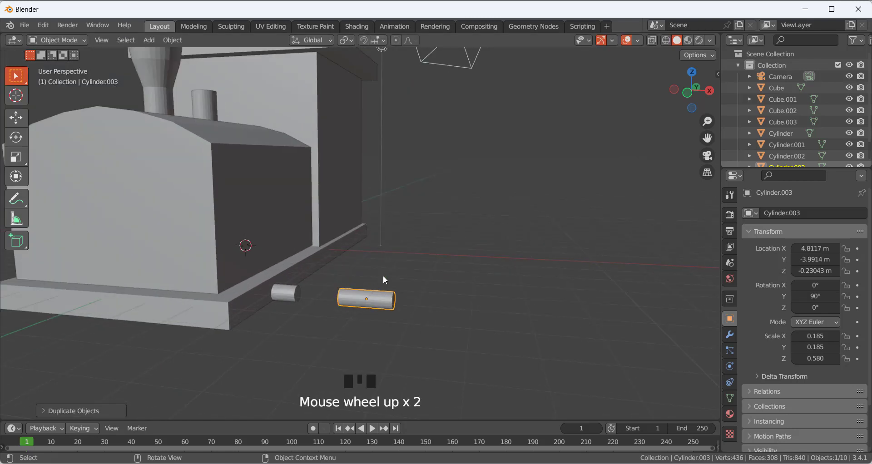
{"action": "key", "text": "s"}
{"action": "left_click", "coordinate": [431, 212]}
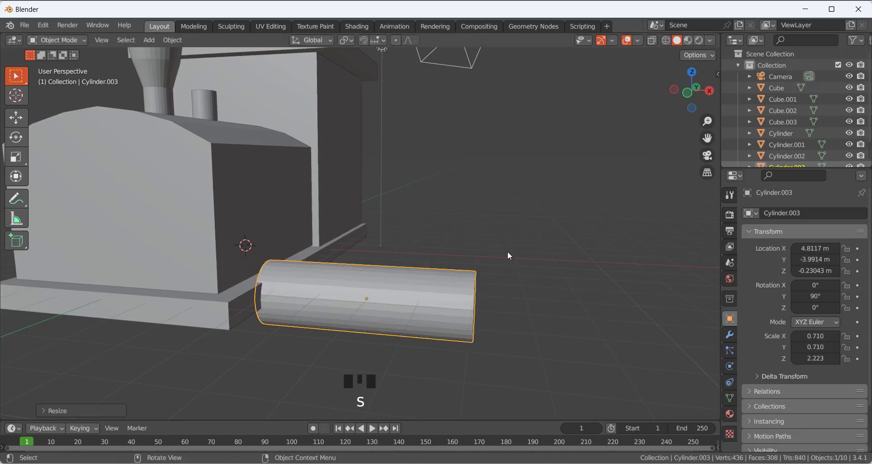
{"action": "key", "text": "s"}
{"action": "key", "text": "x"}
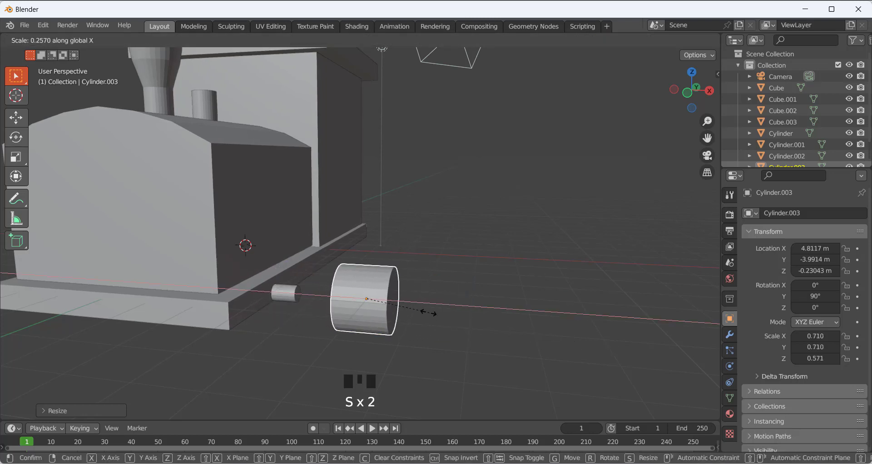
{"action": "left_click", "coordinate": [409, 303]}
- Resize the wheel disc's diameter to a scale of about 1.08 with the global X axis locked
{"action": "middle_click_drag", "start_coordinate": [410, 303], "coordinate": [403, 299]}
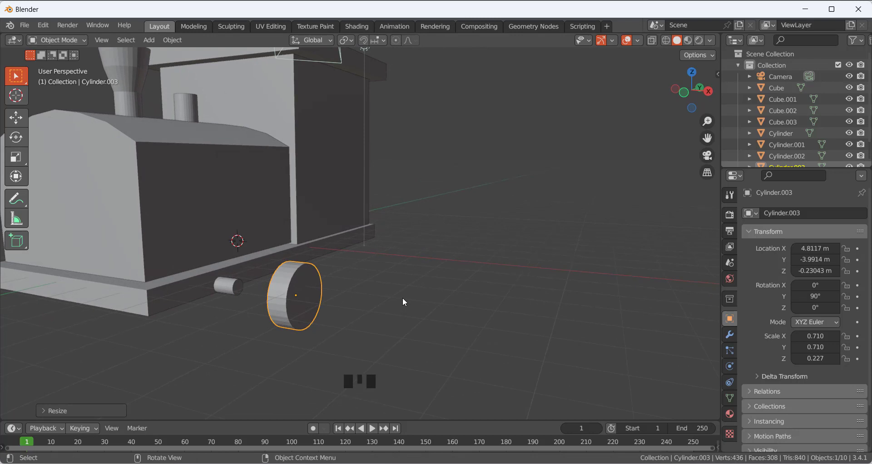
{"action": "key", "text": "s"}
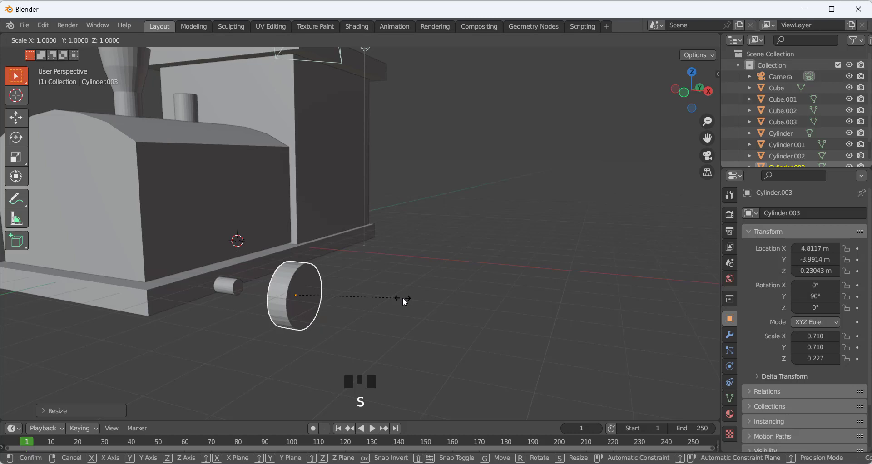
{"action": "key", "text": "shift+x"}
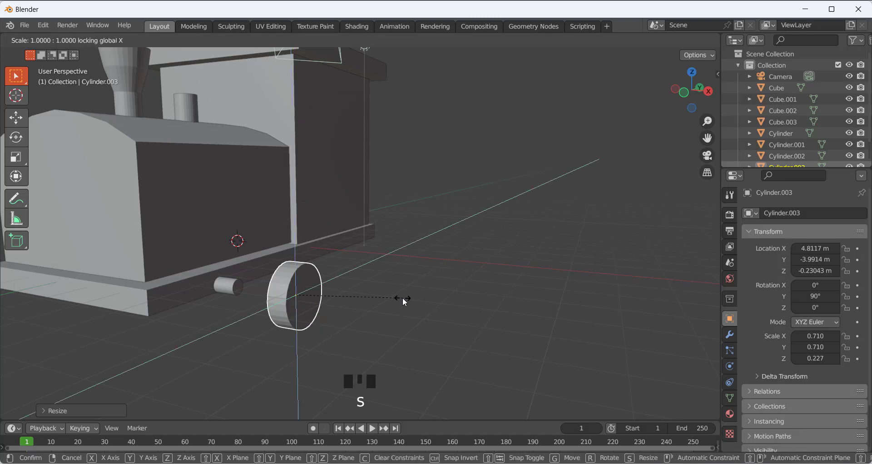
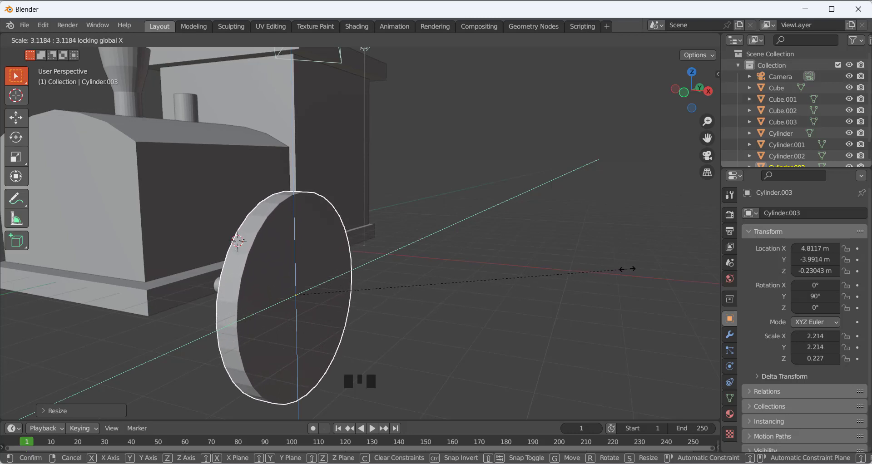
{"action": "left_click", "coordinate": [561, 283]}
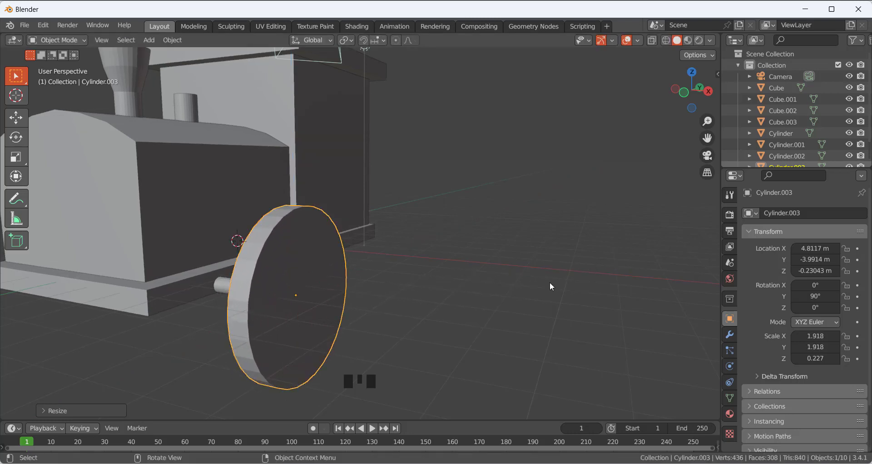
{"action": "scroll", "coordinate": [384, 314], "scroll_direction": "down", "scroll_amount": 2}
{"action": "middle_click_drag", "start_coordinate": [384, 315], "coordinate": [497, 351]}
{"action": "key", "text": "s"}
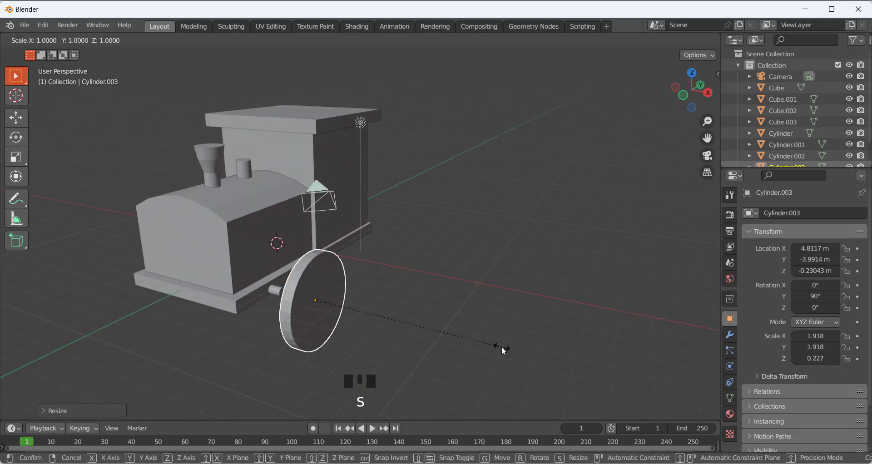
{"action": "key", "text": "shift+x"}
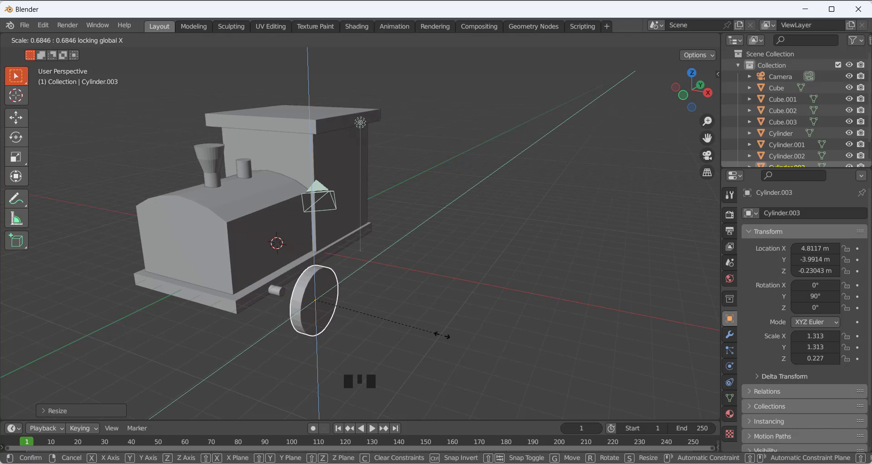
{"action": "left_click", "coordinate": [420, 325]}
- Thin the wheel disc along global X to a thickness scale of about 0.122
{"action": "scroll", "coordinate": [335, 274], "scroll_direction": "down", "scroll_amount": 3}
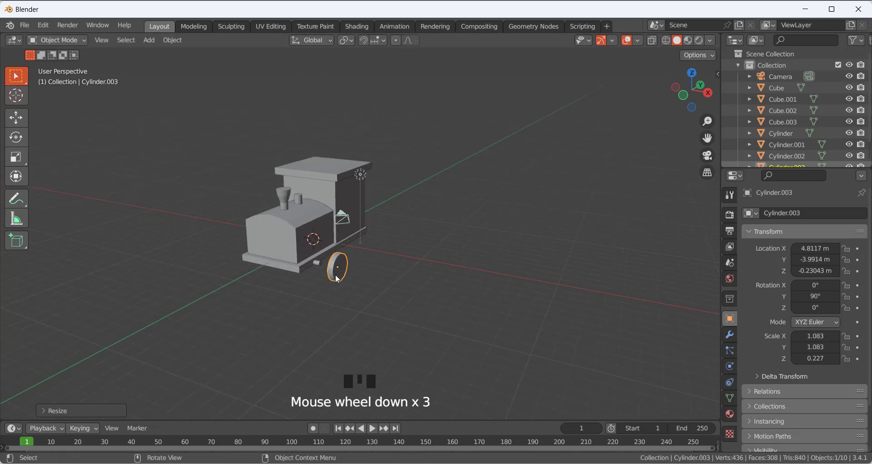
{"action": "scroll", "coordinate": [335, 274], "scroll_direction": "up", "scroll_amount": 4}
{"action": "key", "text": "s"}
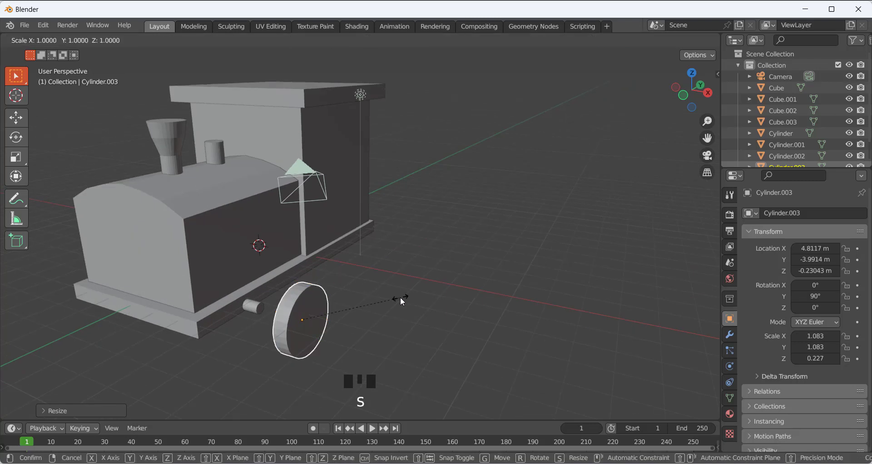
{"action": "key", "text": "x"}
{"action": "left_click", "coordinate": [346, 307]}
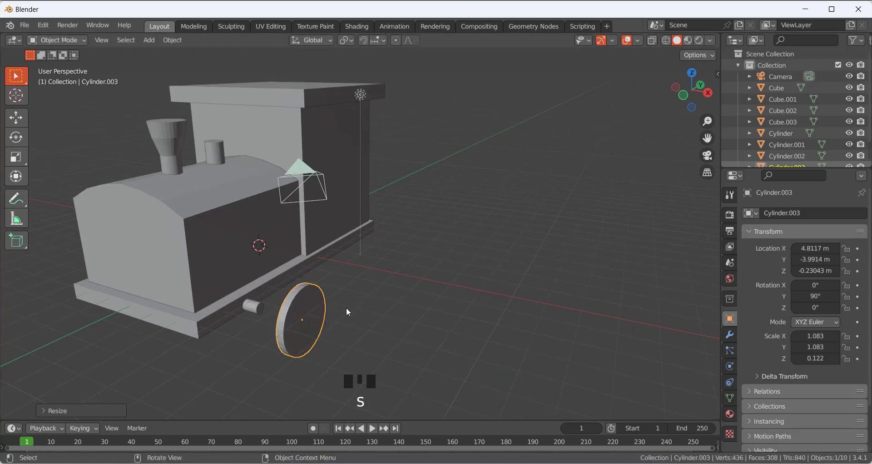
- Move the front wheel disc along global X to about 3.02 m so it sits on its axle
{"action": "scroll", "coordinate": [336, 329], "scroll_direction": "up", "scroll_amount": 2}
{"action": "scroll", "coordinate": [337, 329], "scroll_direction": "down", "scroll_amount": 1}
{"action": "key", "text": "g"}
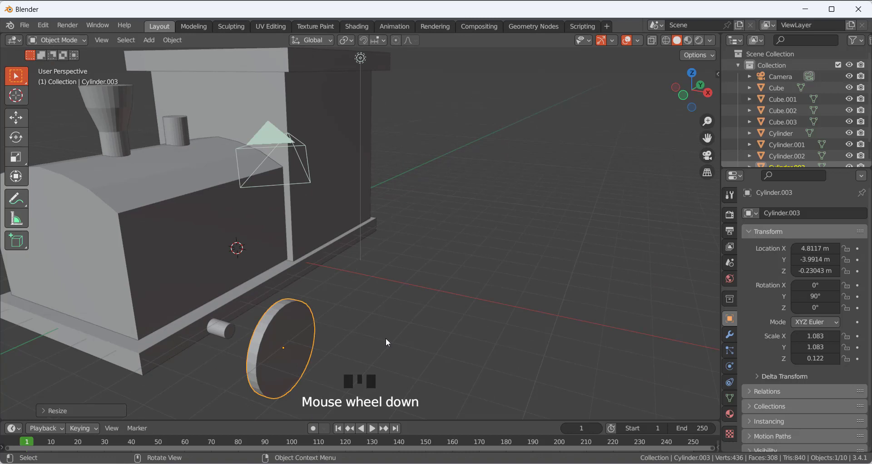
{"action": "key", "text": "z"}
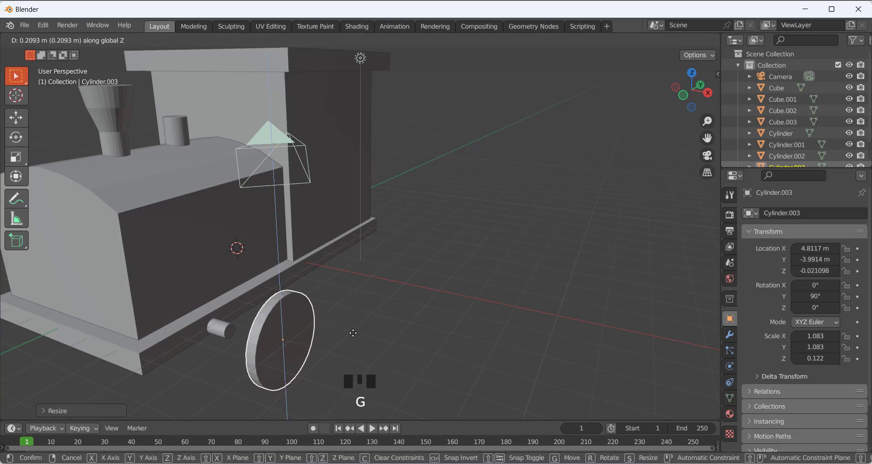
{"action": "key", "text": "x"}
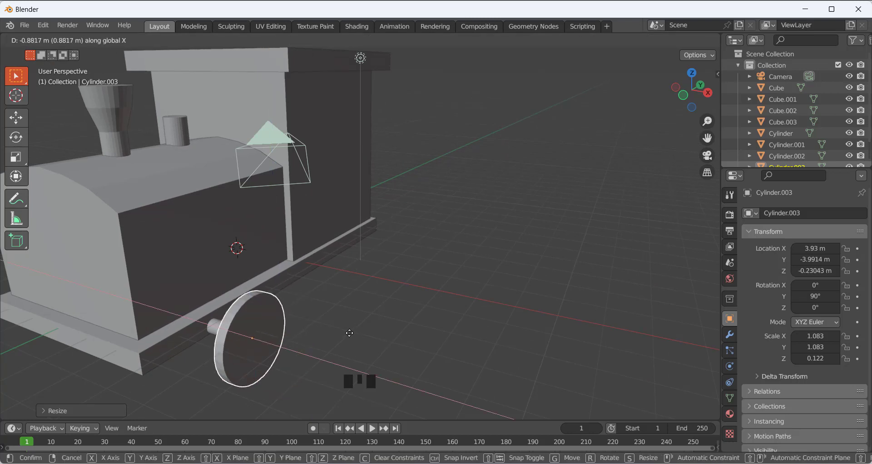
{"action": "left_click", "coordinate": [321, 328]}
{"action": "left_click", "coordinate": [289, 328]}
- Add a new mesh cylinder at the 3D cursor and rotate it 90 degrees about global Y
{"action": "scroll", "coordinate": [288, 329], "scroll_direction": "up", "scroll_amount": 3}
{"action": "middle_click_drag", "start_coordinate": [271, 321], "coordinate": [322, 296], "text": "shift"}
{"action": "scroll", "coordinate": [306, 293], "scroll_direction": "down", "scroll_amount": 4}
{"action": "middle_click_drag", "start_coordinate": [399, 230], "coordinate": [344, 253]}
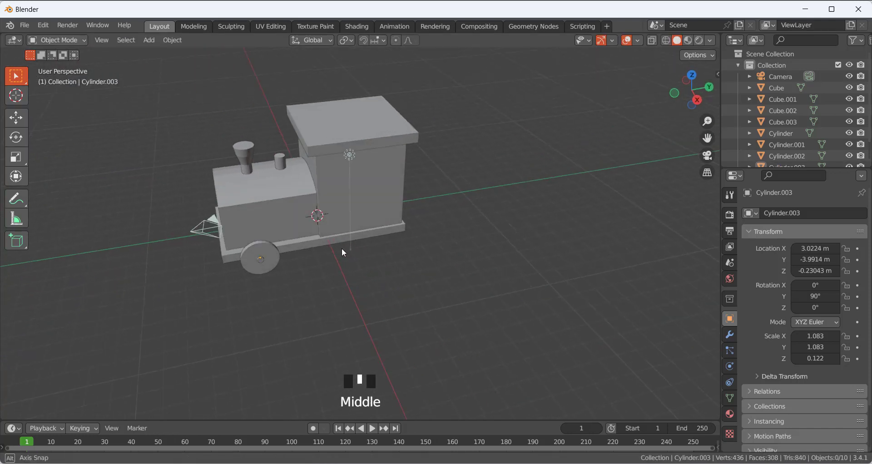
{"action": "key", "text": "shift+a"}
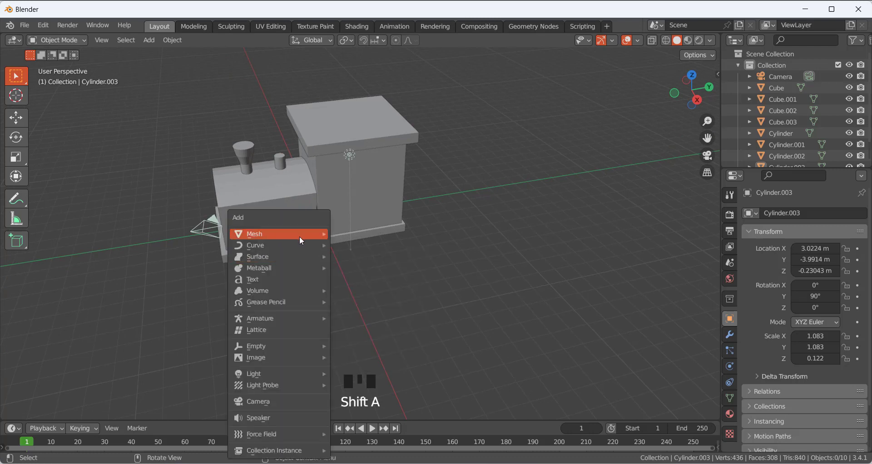
{"action": "mouse_move", "coordinate": [299, 234]}
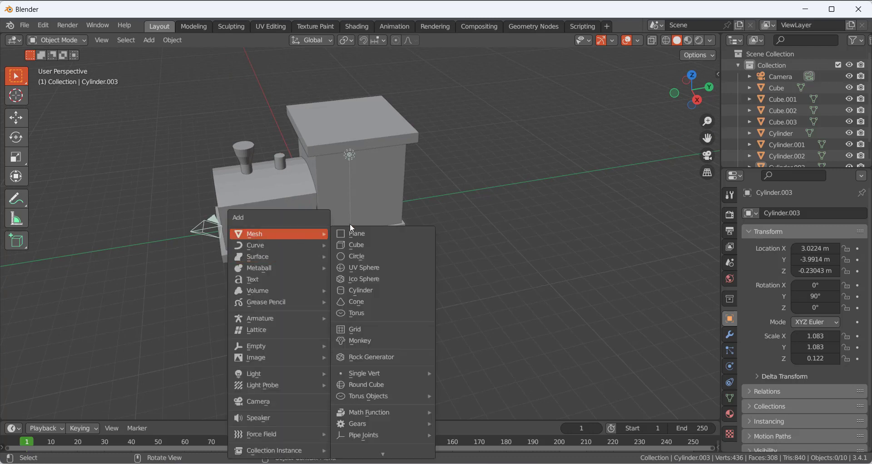
{"action": "left_click", "coordinate": [380, 290]}
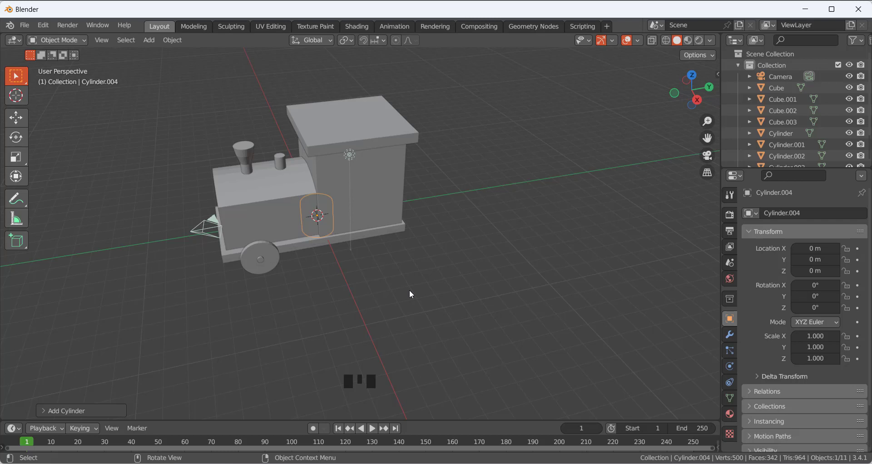
{"action": "key", "text": "r"}
{"action": "type", "text": "y"}
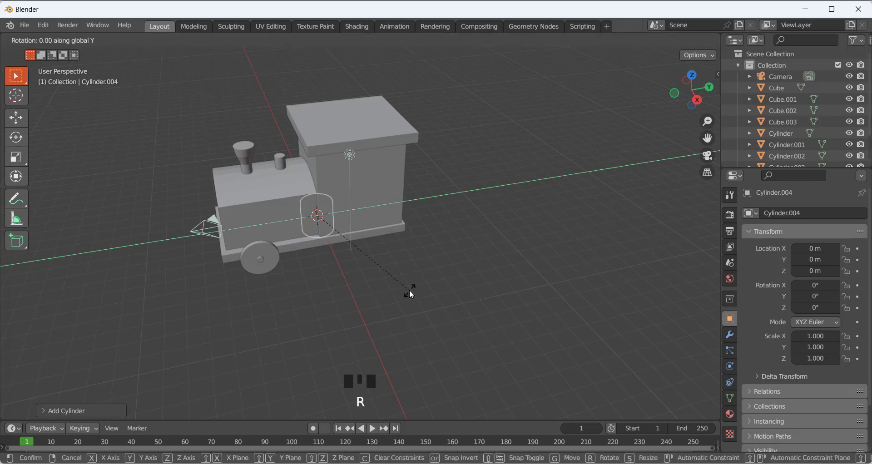
{"action": "type", "text": "90"}
{"action": "key", "text": "Return"}
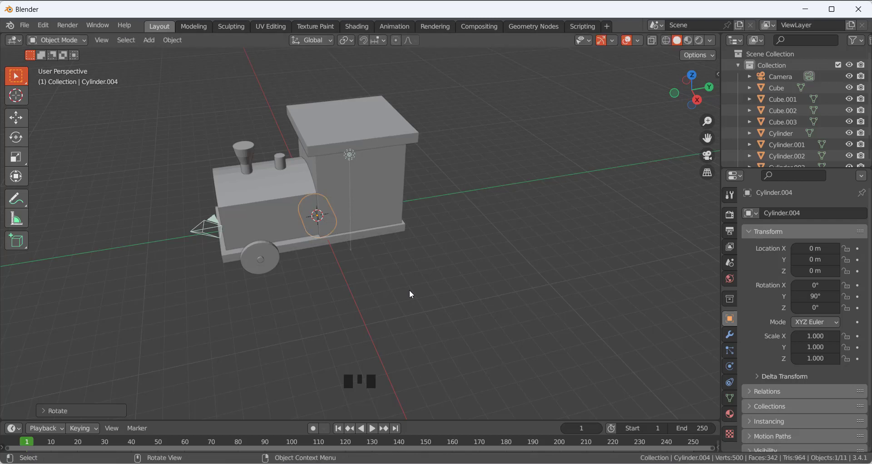
- Enlarge the new cylinder to a scale of about 3.857, then reduce its radius scale to about 0.82 with global X locked
{"action": "key", "text": "s"}
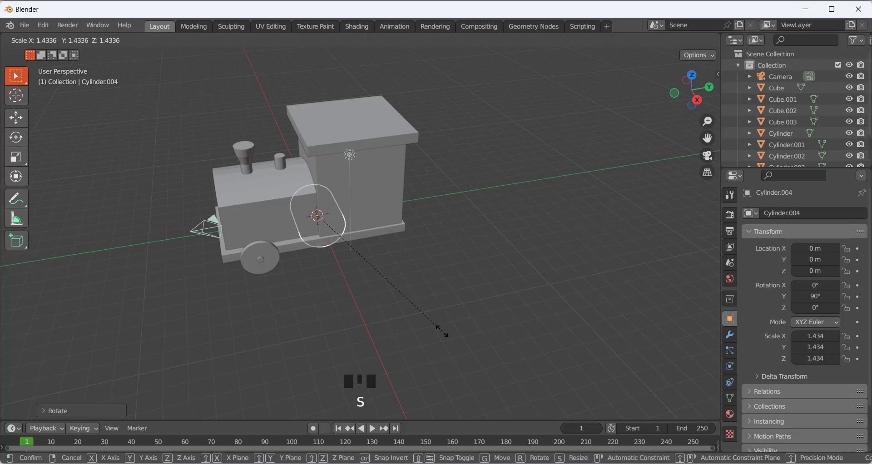
{"action": "left_click", "coordinate": [606, 68]}
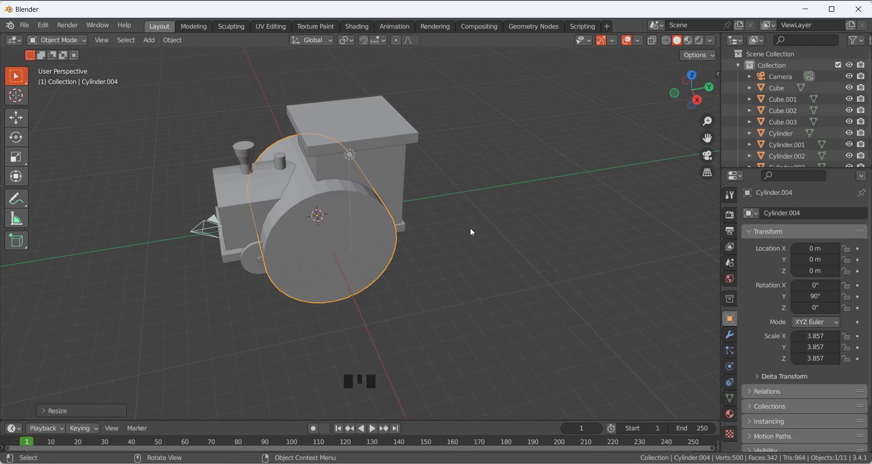
{"action": "key", "text": "s"}
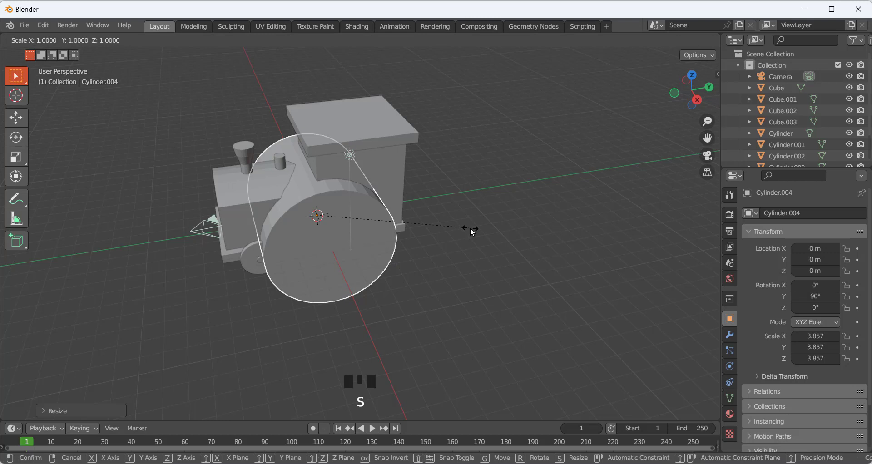
{"action": "key", "text": "shift+x"}
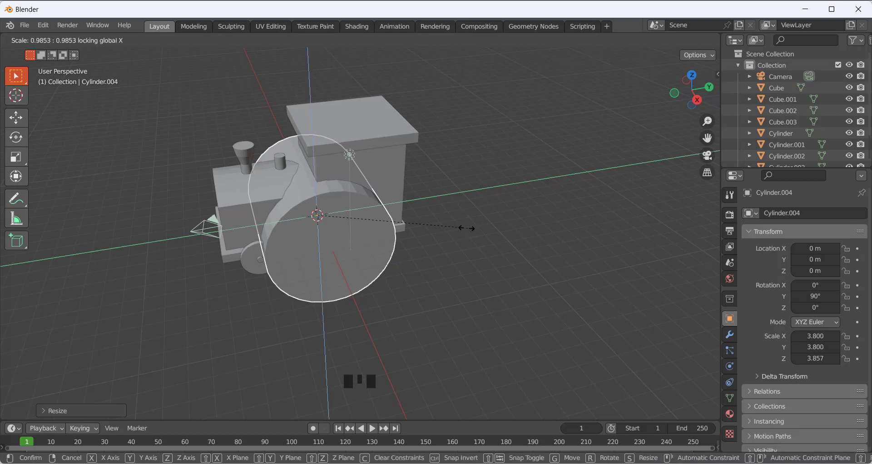
{"action": "left_click", "coordinate": [350, 224]}
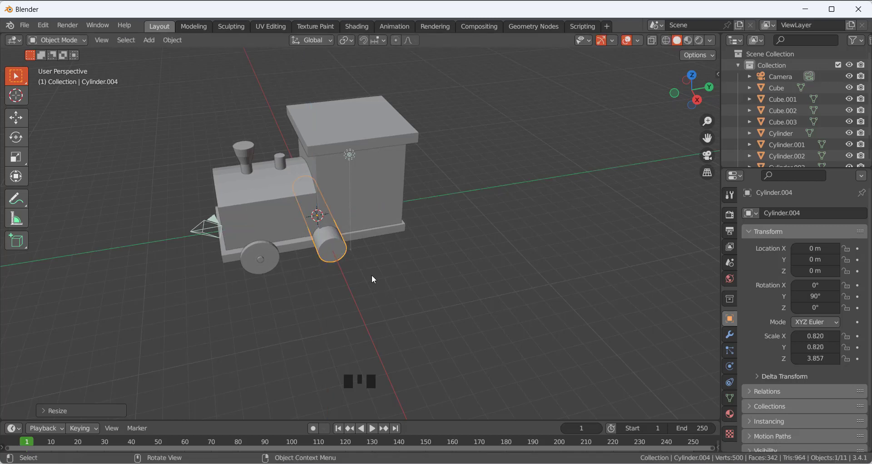
- In the right orthographic view, place the cylinder on the upper cab wall at about Y 2.26 m, Z 4.52 m
{"action": "key", "text": "KP_3"}
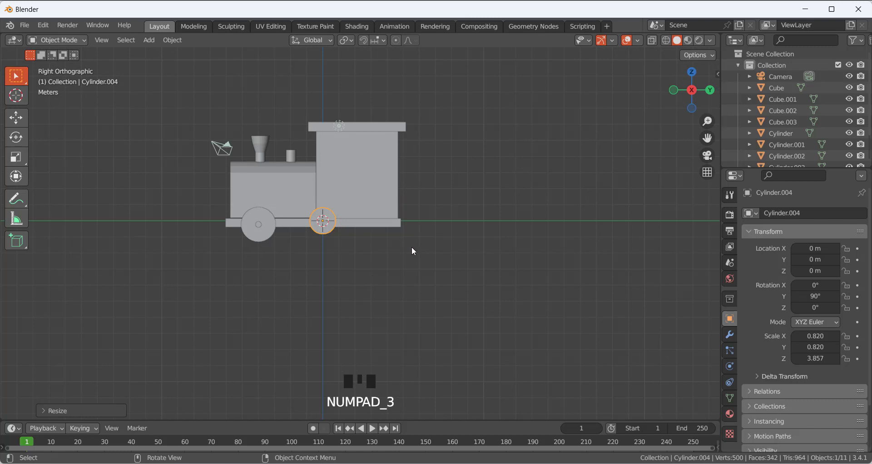
{"action": "key", "text": "g"}
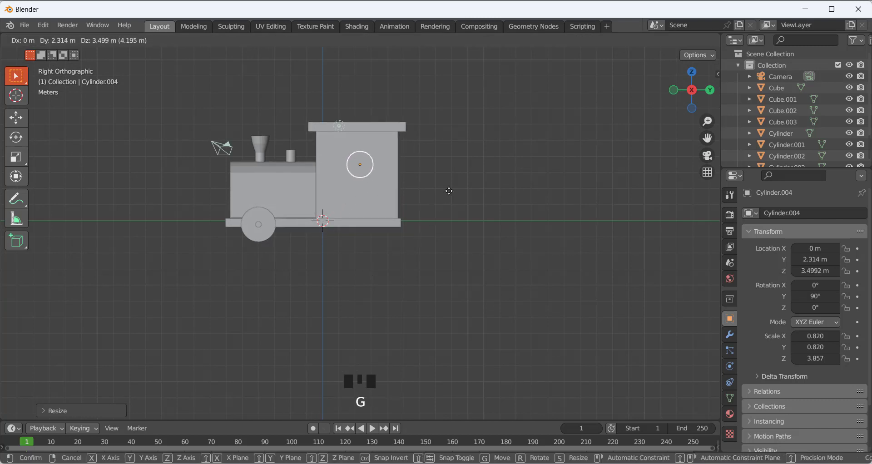
{"action": "left_click", "coordinate": [447, 175]}
- Apply the window cylinder's scale and give it Shade Auto Smooth
{"action": "middle_click_drag", "start_coordinate": [380, 146], "coordinate": [415, 170]}
{"action": "key", "text": "ctrl+a"}
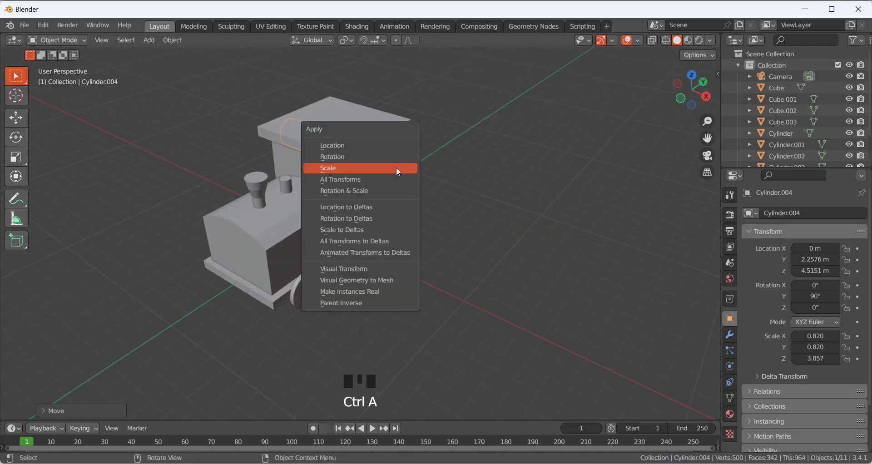
{"action": "left_click", "coordinate": [396, 168]}
{"action": "right_click", "coordinate": [395, 160]}
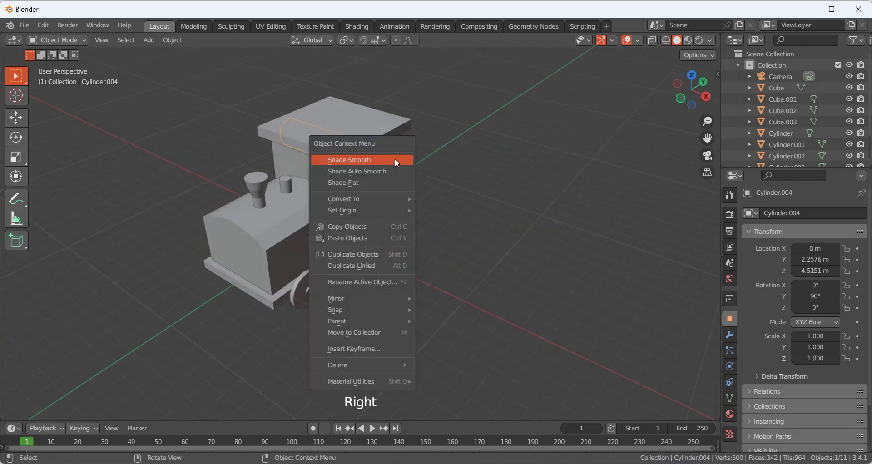
{"action": "left_click", "coordinate": [379, 173]}
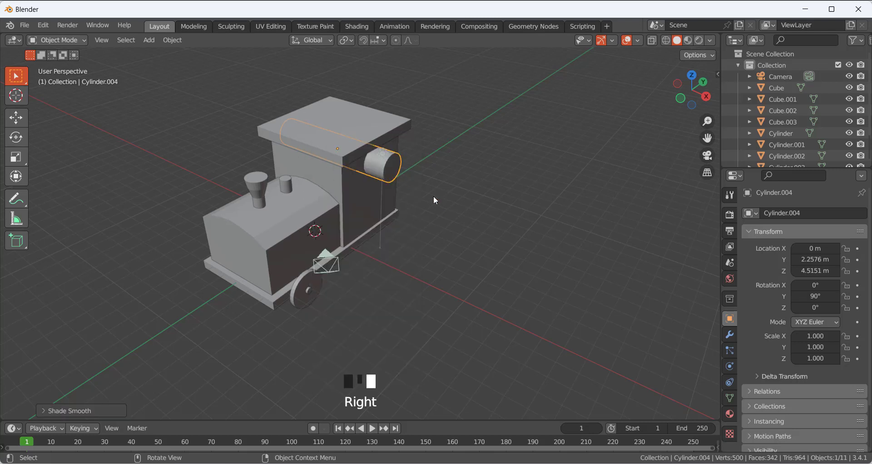
- Add a Boolean Difference modifier to the cab body, using the window cylinder as the object and the Fast solver
{"action": "scroll", "coordinate": [522, 175], "scroll_direction": "up", "scroll_amount": 5}
{"action": "scroll", "coordinate": [411, 176], "scroll_direction": "down", "scroll_amount": 3}
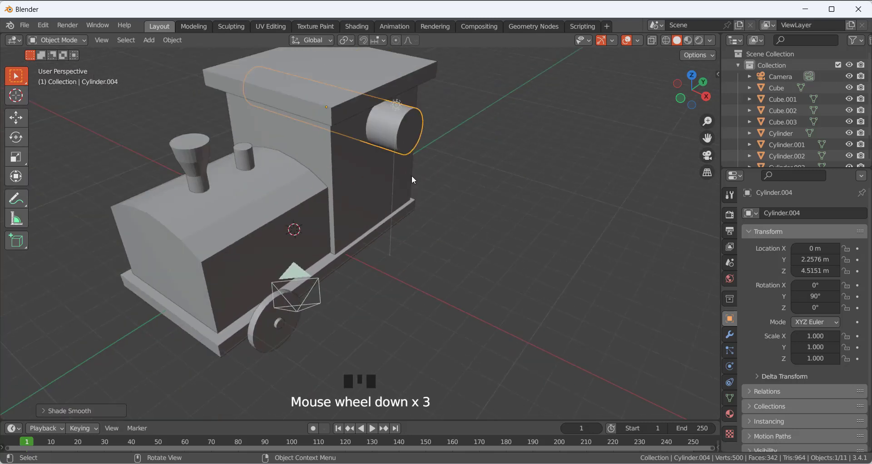
{"action": "left_click", "coordinate": [374, 181]}
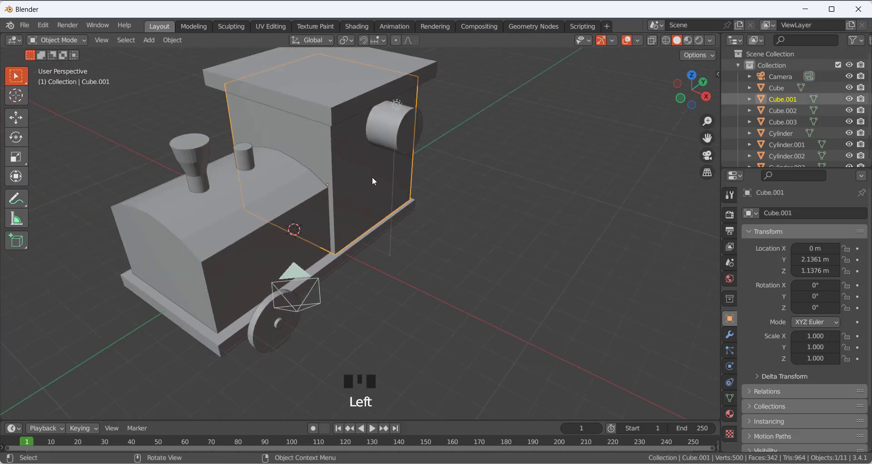
{"action": "left_click", "coordinate": [730, 336]}
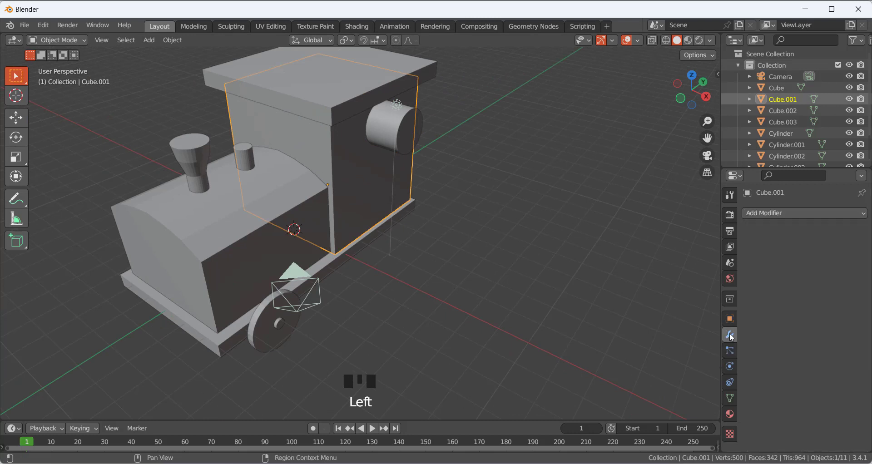
{"action": "left_click", "coordinate": [764, 211]}
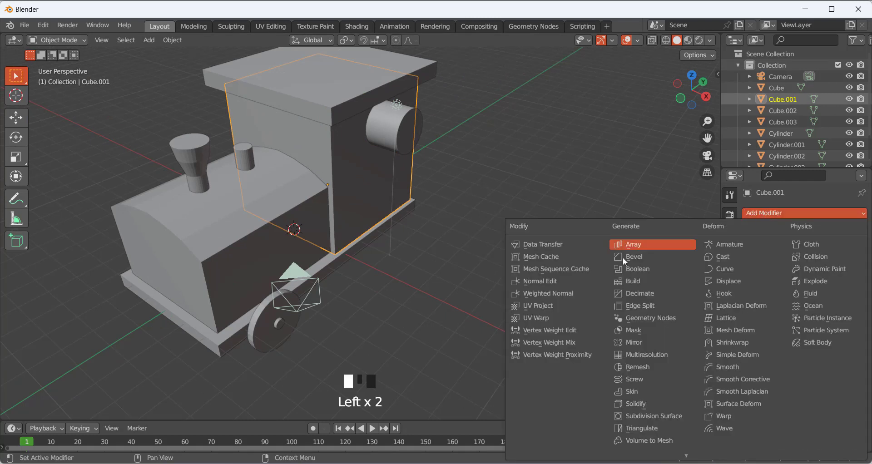
{"action": "left_click", "coordinate": [646, 270]}
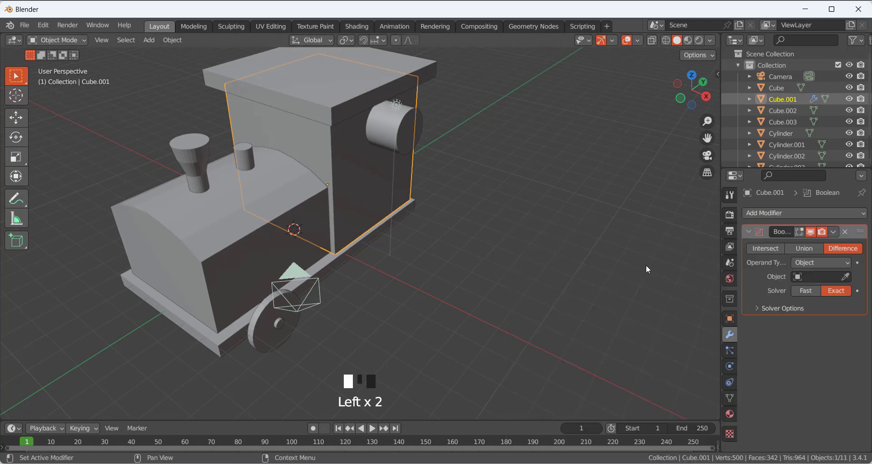
{"action": "left_click", "coordinate": [845, 277]}
{"action": "left_click", "coordinate": [401, 114]}
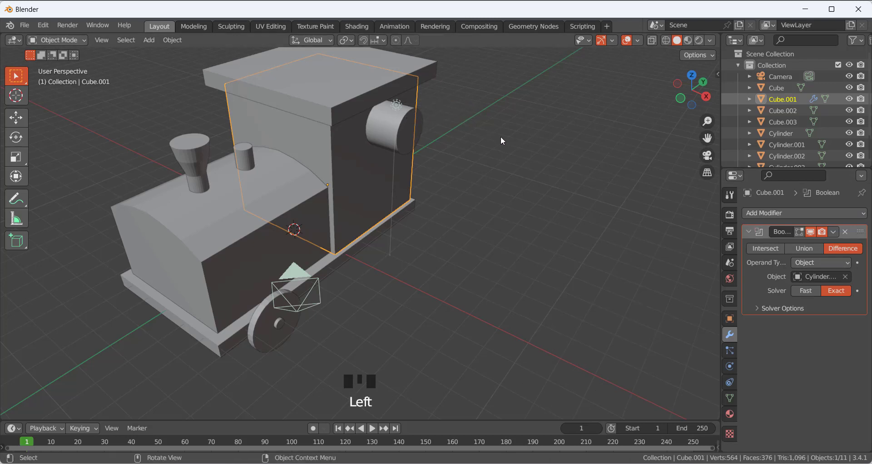
{"action": "left_click", "coordinate": [807, 290]}
- Hide the window cutter cylinder in the viewport
{"action": "left_click", "coordinate": [398, 123]}
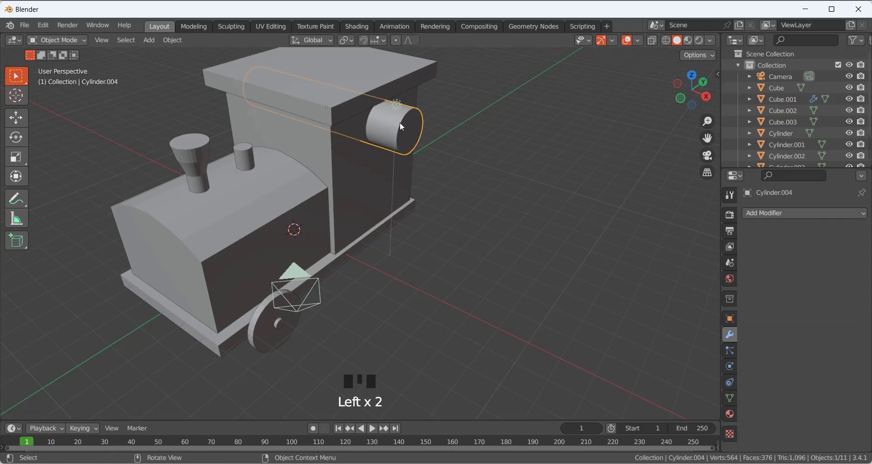
{"action": "scroll", "coordinate": [815, 137], "scroll_direction": "down", "scroll_amount": 8}
{"action": "left_click", "coordinate": [848, 144]}
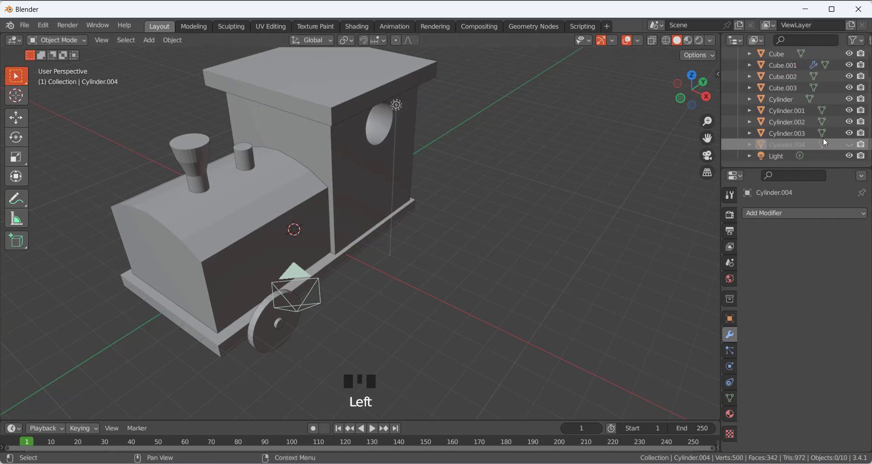
{"action": "scroll", "coordinate": [503, 129], "scroll_direction": "down", "scroll_amount": 2}
{"action": "middle_click_drag", "start_coordinate": [504, 130], "coordinate": [481, 178]}
{"action": "left_click", "coordinate": [481, 178]}
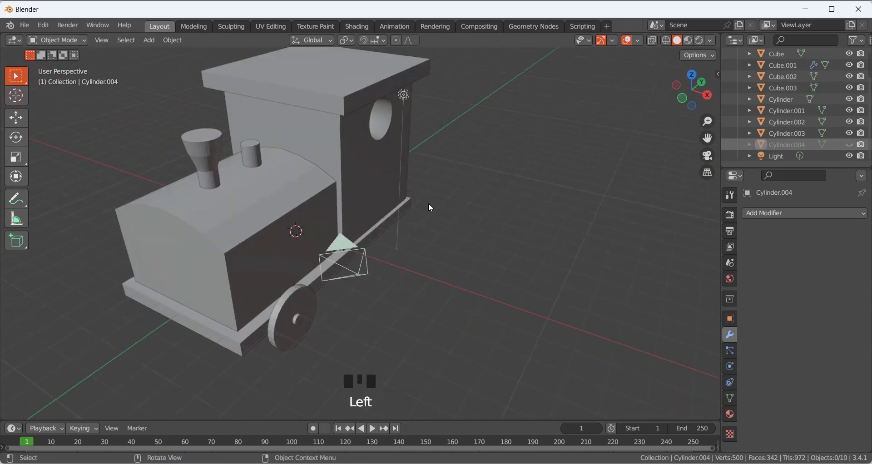
- Apply the scale of the front wheel disc and of its axle cylinder
{"action": "scroll", "coordinate": [424, 204], "scroll_direction": "down", "scroll_amount": 1}
{"action": "scroll", "coordinate": [418, 218], "scroll_direction": "up", "scroll_amount": 2}
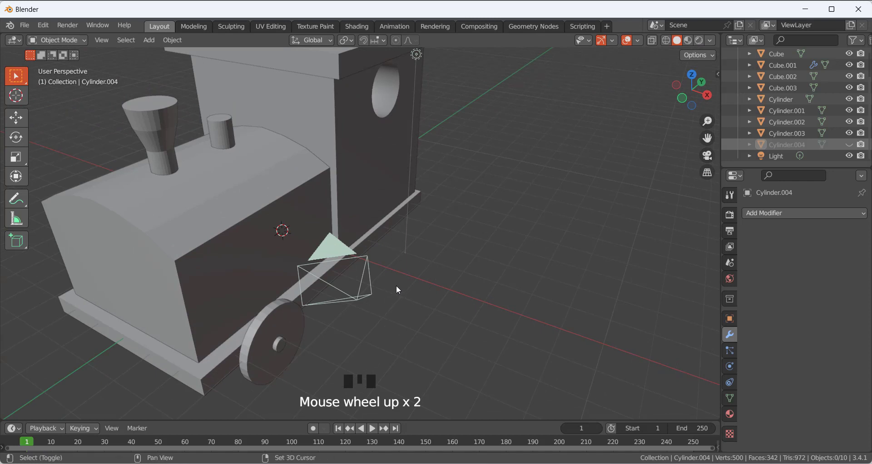
{"action": "middle_click_drag", "start_coordinate": [396, 285], "coordinate": [438, 217], "text": "shift"}
{"action": "left_click", "coordinate": [437, 230]}
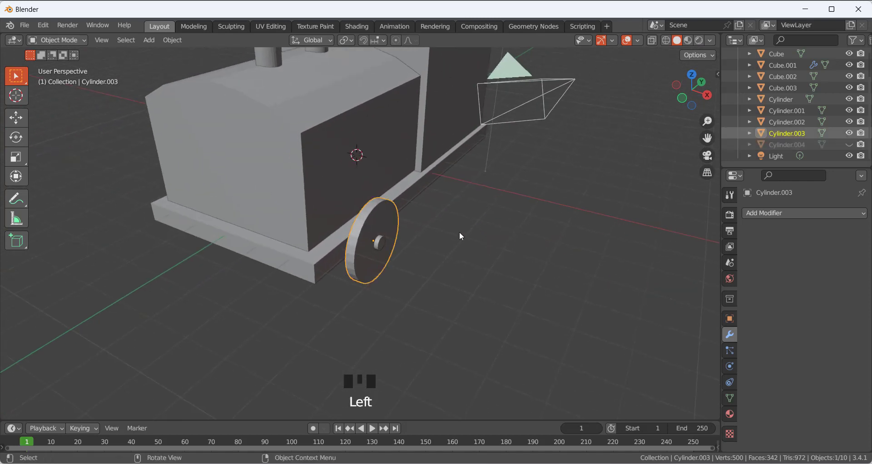
{"action": "key", "text": "ctrl+a"}
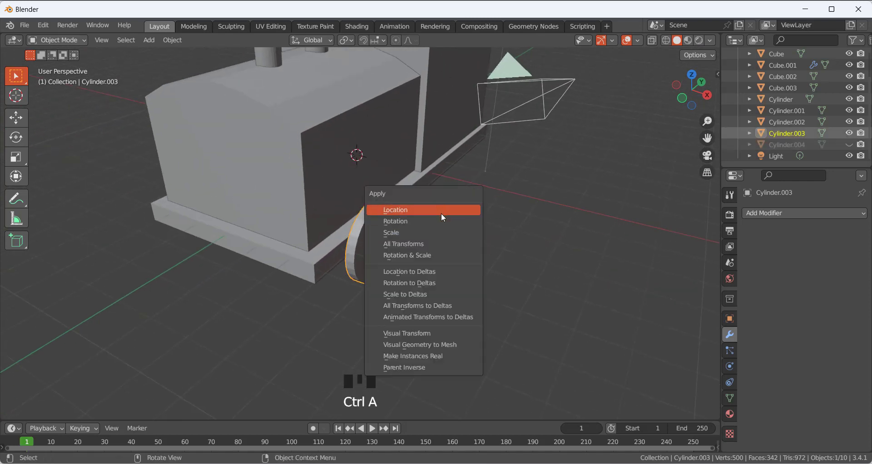
{"action": "left_click", "coordinate": [444, 232]}
{"action": "left_click", "coordinate": [380, 243]}
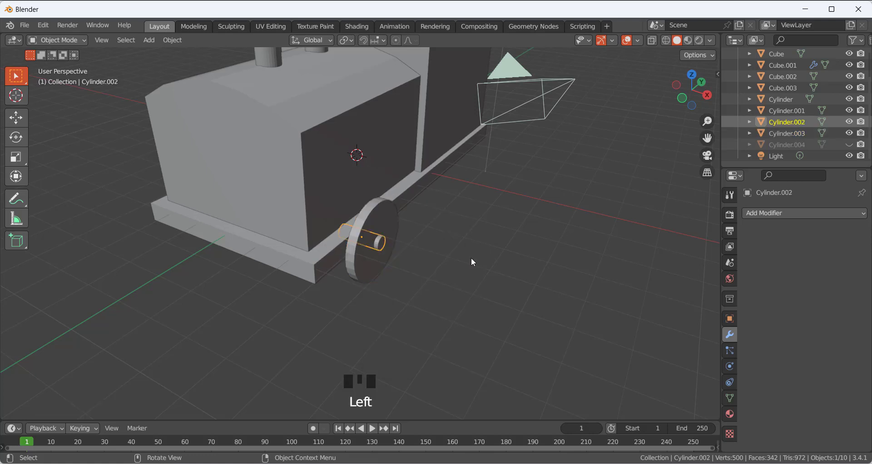
{"action": "key", "text": "ctrl+a"}
{"action": "left_click", "coordinate": [454, 258]}
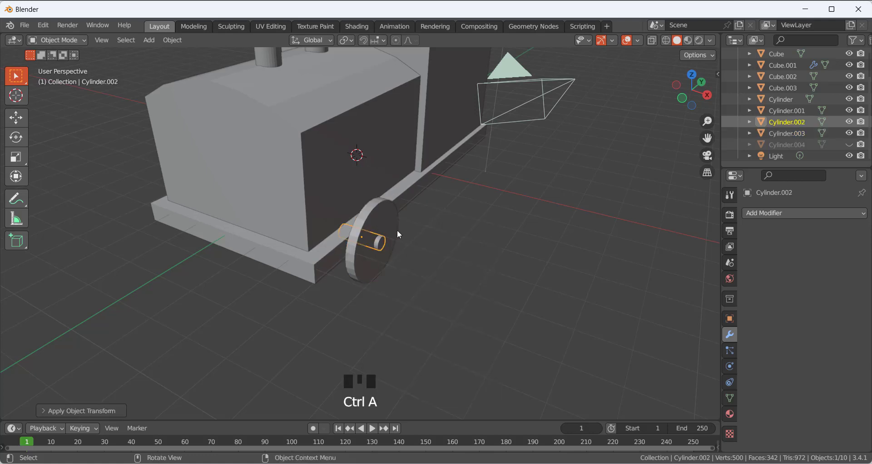
- Give the front axle cylinder Shade Auto Smooth
{"action": "scroll", "coordinate": [399, 235], "scroll_direction": "up", "scroll_amount": 3}
{"action": "left_click", "coordinate": [423, 218]}
{"action": "left_click", "coordinate": [427, 237]}
{"action": "left_click", "coordinate": [419, 249], "text": "shift"}
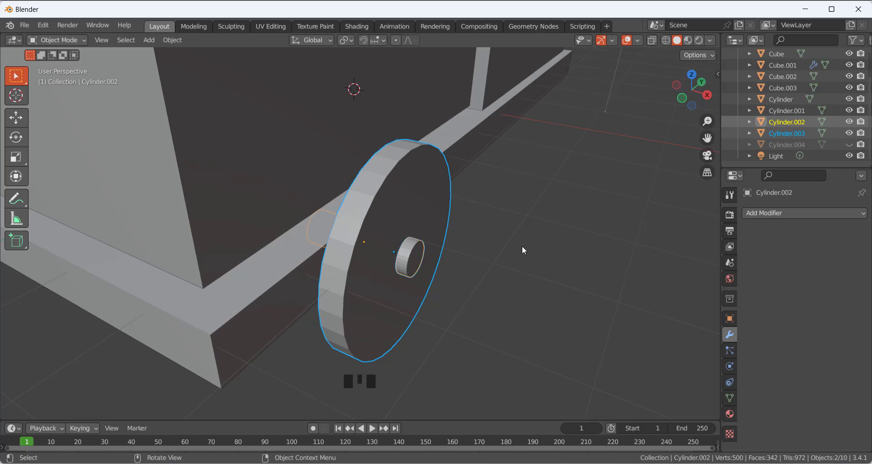
{"action": "scroll", "coordinate": [454, 245], "scroll_direction": "down", "scroll_amount": 2}
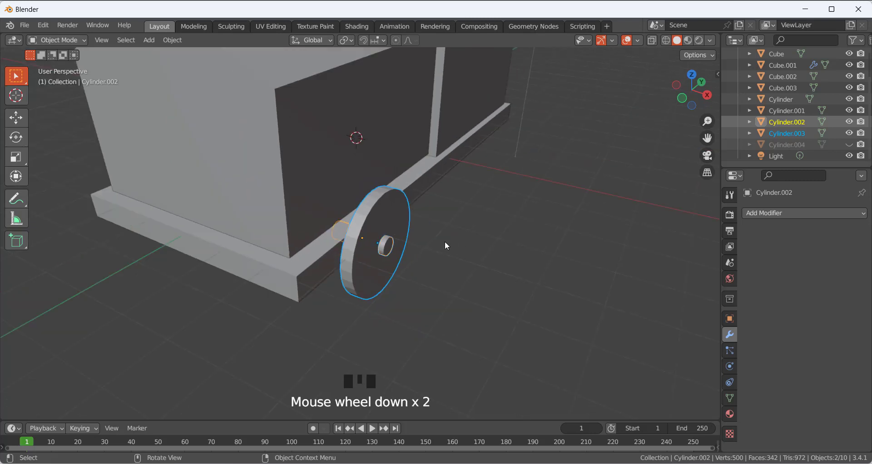
{"action": "scroll", "coordinate": [456, 240], "scroll_direction": "up", "scroll_amount": 3}
{"action": "scroll", "coordinate": [464, 248], "scroll_direction": "down", "scroll_amount": 3}
{"action": "left_click", "coordinate": [392, 248]}
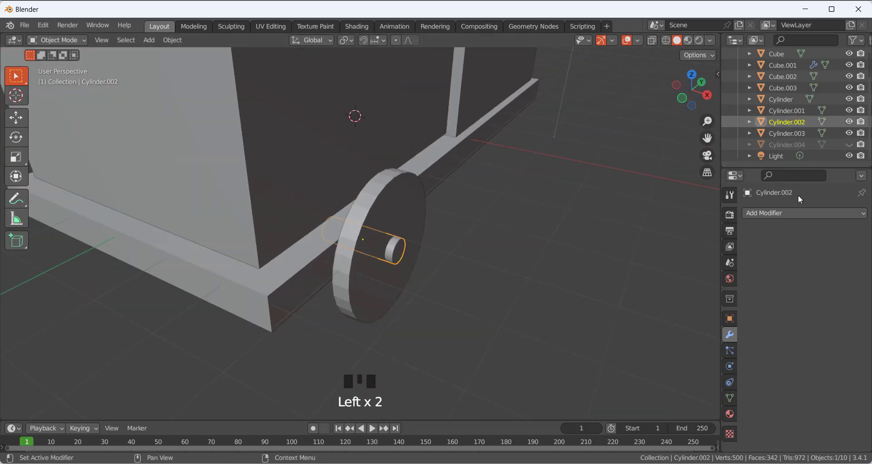
{"action": "left_click", "coordinate": [770, 213]}
{"action": "scroll", "coordinate": [409, 247], "scroll_direction": "up", "scroll_amount": 3}
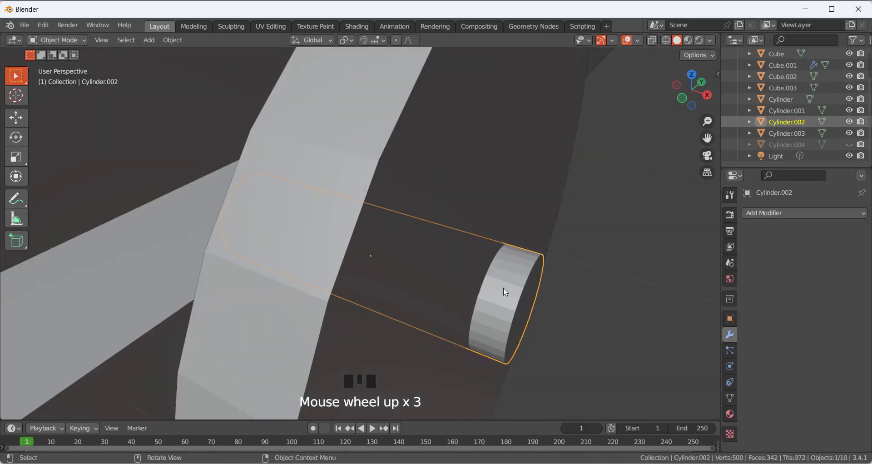
{"action": "right_click", "coordinate": [503, 287]}
{"action": "left_click", "coordinate": [468, 241]}
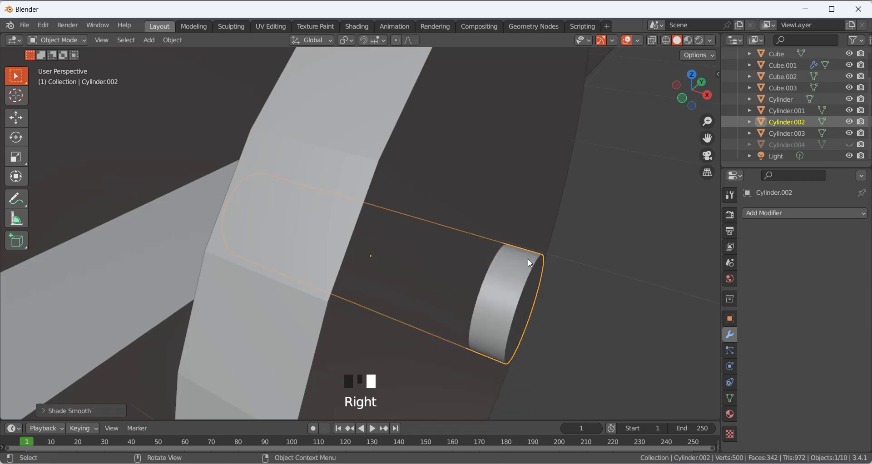
- Add a Bevel modifier to the front axle cylinder
{"action": "scroll", "coordinate": [555, 263], "scroll_direction": "down", "scroll_amount": 2}
{"action": "left_click", "coordinate": [770, 214]}
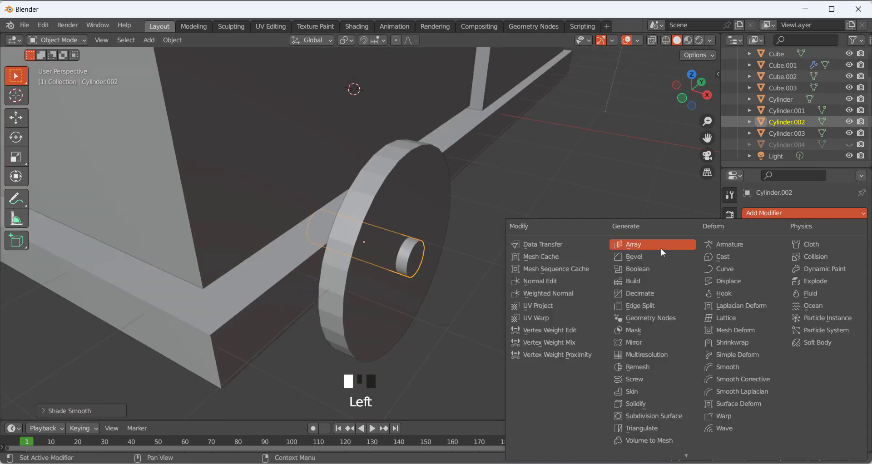
{"action": "left_click", "coordinate": [637, 256]}
{"action": "scroll", "coordinate": [463, 254], "scroll_direction": "up", "scroll_amount": 2}
{"action": "middle_click_drag", "start_coordinate": [478, 252], "coordinate": [430, 195]}
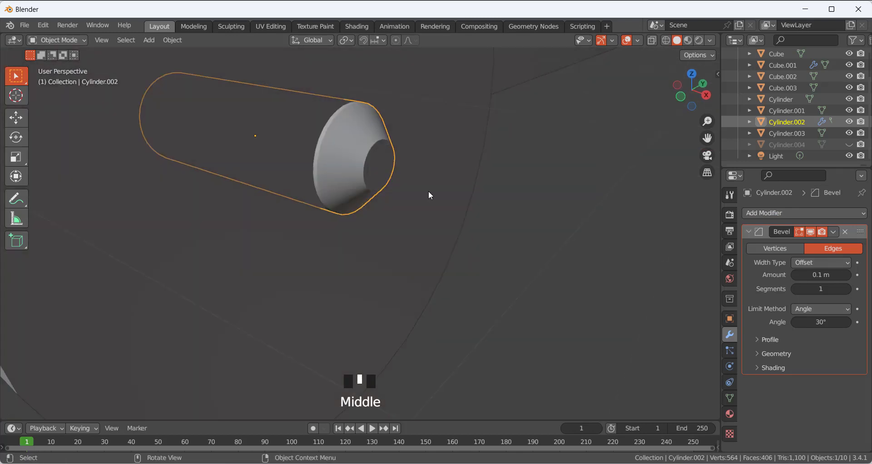
{"action": "scroll", "coordinate": [368, 152], "scroll_direction": "down", "scroll_amount": 3}
{"action": "scroll", "coordinate": [353, 191], "scroll_direction": "up", "scroll_amount": 1}
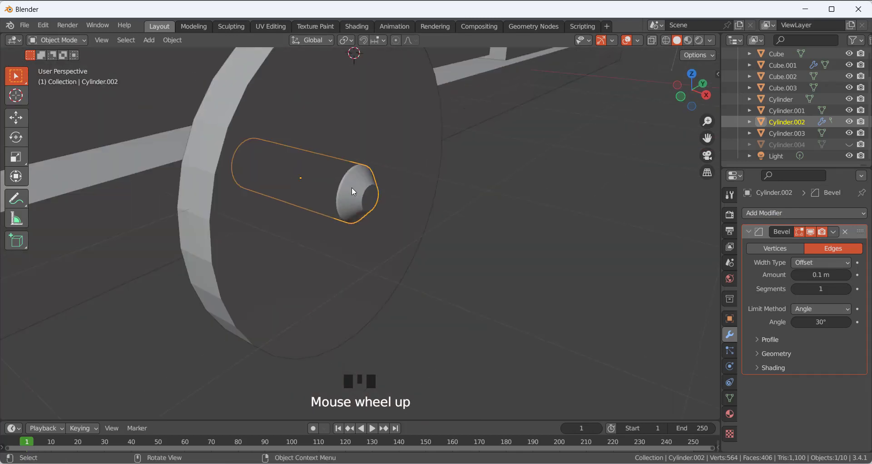
{"action": "left_click", "coordinate": [843, 289]}
{"action": "left_click", "coordinate": [843, 289]}
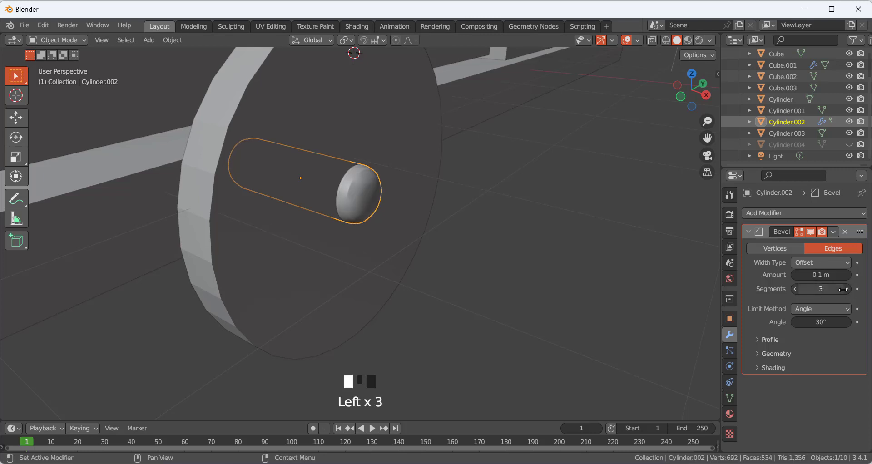
{"action": "left_click", "coordinate": [794, 290]}
{"action": "left_click", "coordinate": [794, 290]}
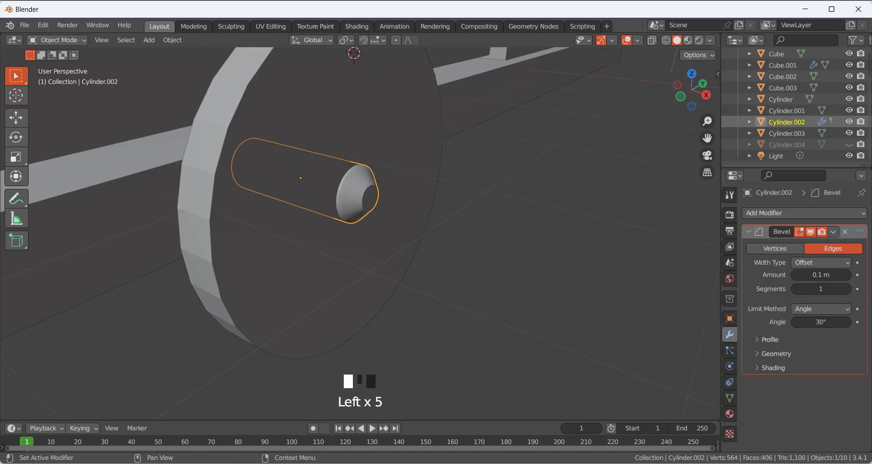
- Set the axle cylinder's bevel amount to 0.05 m and deselect it
{"action": "left_click", "coordinate": [821, 275]}
{"action": "type", "text": "0.05"}
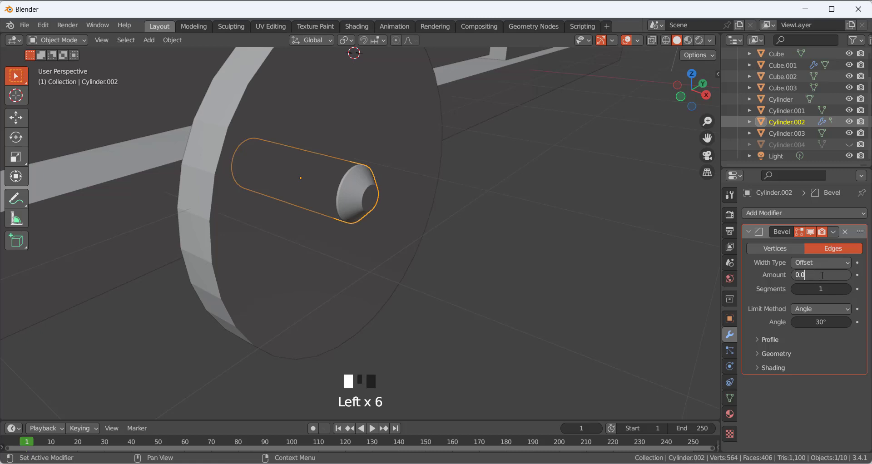
{"action": "key", "text": "Return"}
{"action": "left_click", "coordinate": [460, 188]}
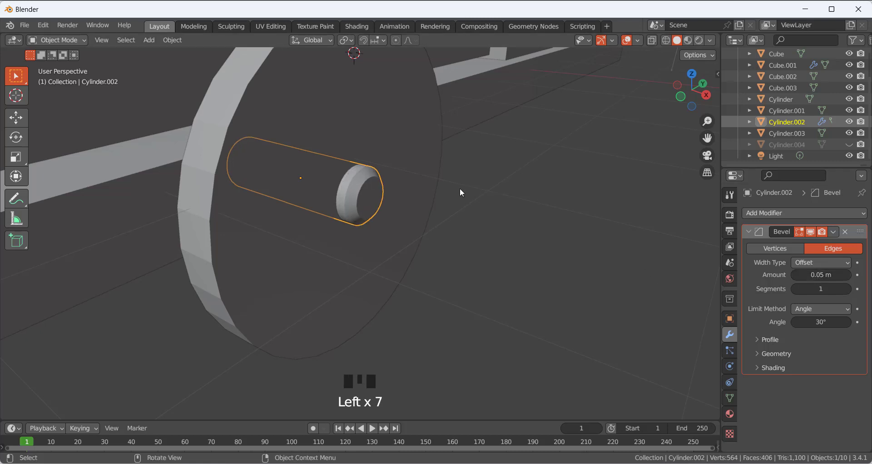
{"action": "scroll", "coordinate": [440, 218], "scroll_direction": "down", "scroll_amount": 3}
{"action": "left_click", "coordinate": [423, 224]}
- Shade the front wheel disc smooth with Auto Smooth enabled
{"action": "middle_click_drag", "start_coordinate": [344, 190], "coordinate": [356, 188]}
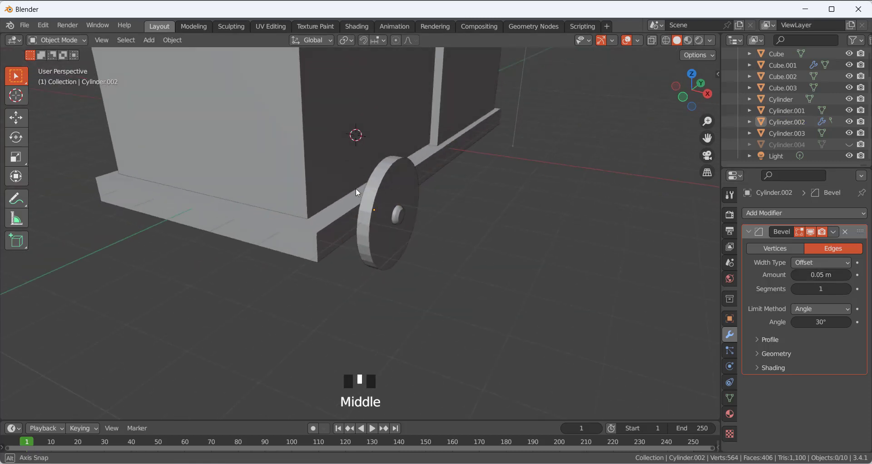
{"action": "scroll", "coordinate": [402, 217], "scroll_direction": "up", "scroll_amount": 2}
{"action": "left_click", "coordinate": [404, 190]}
{"action": "right_click", "coordinate": [401, 210]}
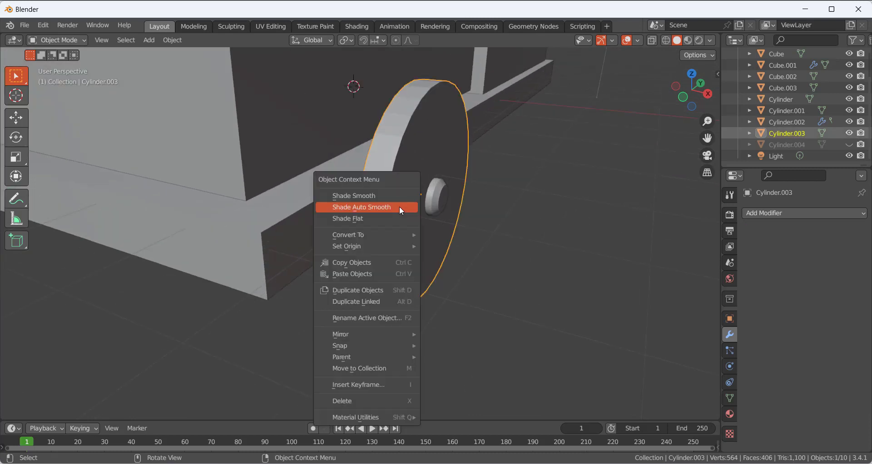
{"action": "left_click", "coordinate": [383, 196]}
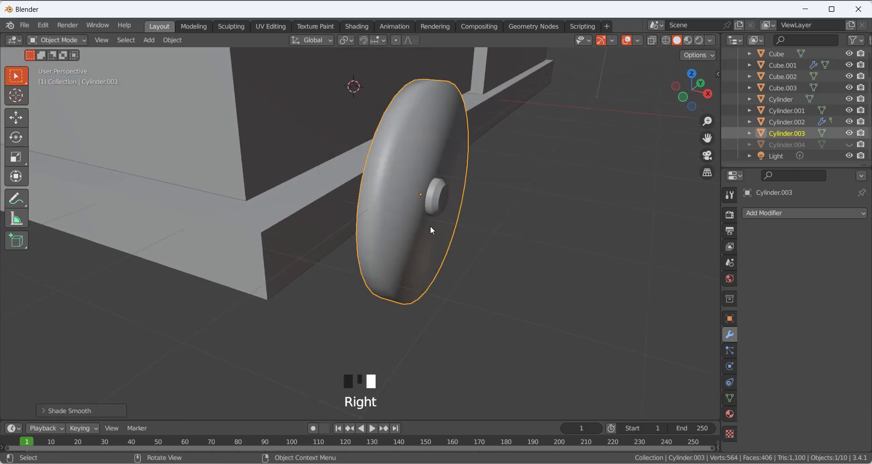
{"action": "left_click", "coordinate": [45, 412]}
{"action": "left_click", "coordinate": [107, 395]}
{"action": "double_click", "coordinate": [389, 254]}
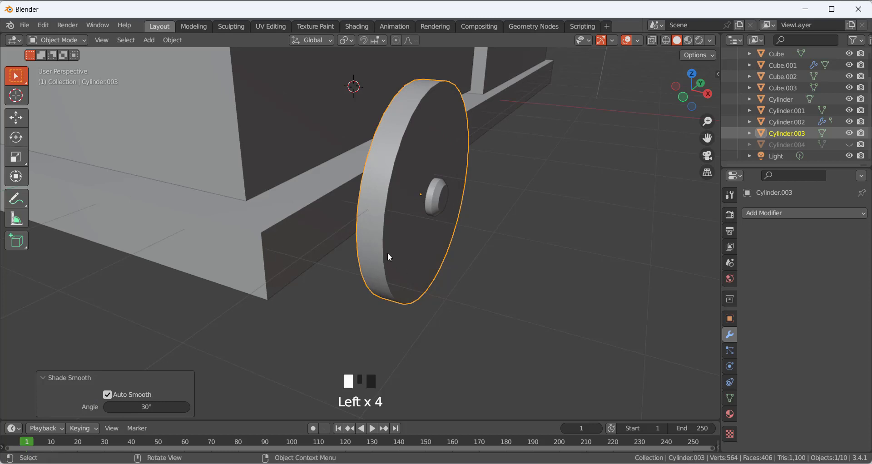
- Add a Bevel modifier to the wheel disc with an amount of 0.05 m
{"action": "left_click", "coordinate": [780, 216]}
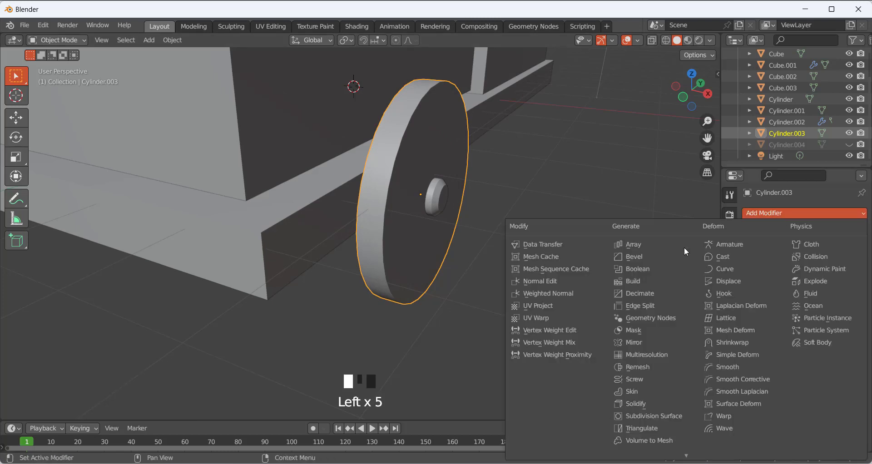
{"action": "left_click", "coordinate": [647, 255]}
{"action": "scroll", "coordinate": [385, 189], "scroll_direction": "up", "scroll_amount": 2}
{"action": "scroll", "coordinate": [387, 193], "scroll_direction": "down", "scroll_amount": 2}
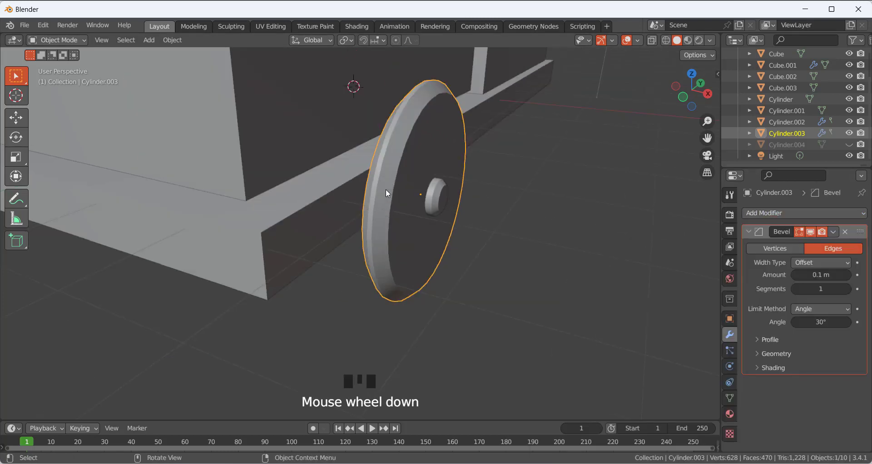
{"action": "left_click", "coordinate": [830, 275]}
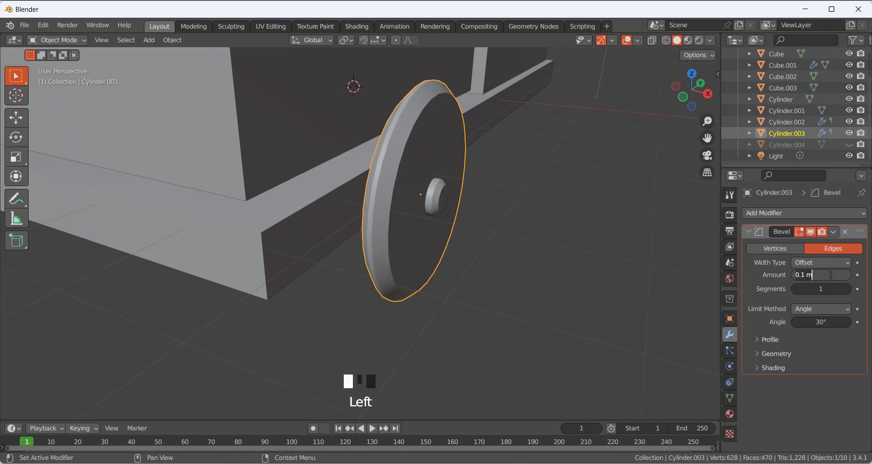
{"action": "type", "text": "0.05"}
{"action": "key", "text": "Return"}
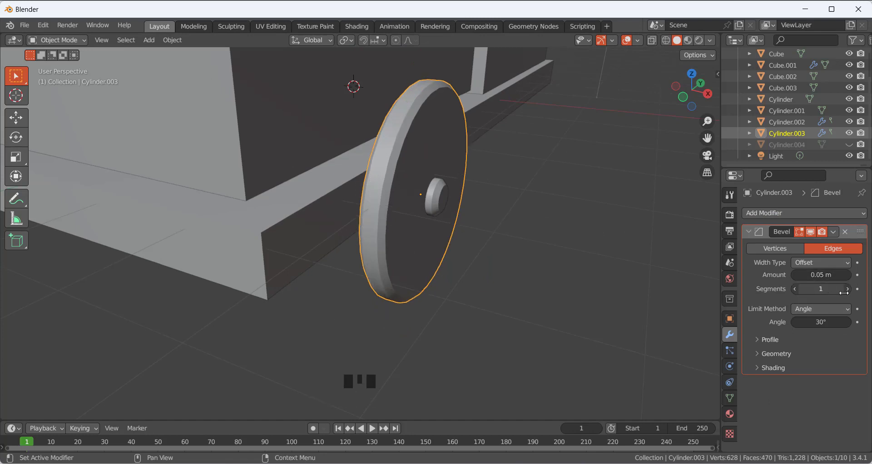
{"action": "left_click", "coordinate": [819, 291]}
{"action": "scroll", "coordinate": [369, 179], "scroll_direction": "up", "scroll_amount": 2}
{"action": "scroll", "coordinate": [369, 180], "scroll_direction": "down", "scroll_amount": 1}
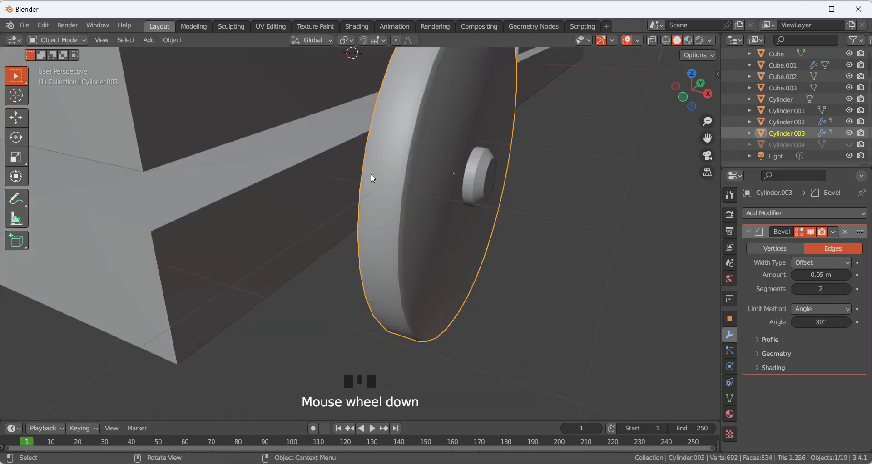
{"action": "left_click", "coordinate": [793, 289]}
{"action": "scroll", "coordinate": [396, 177], "scroll_direction": "down", "scroll_amount": 2}
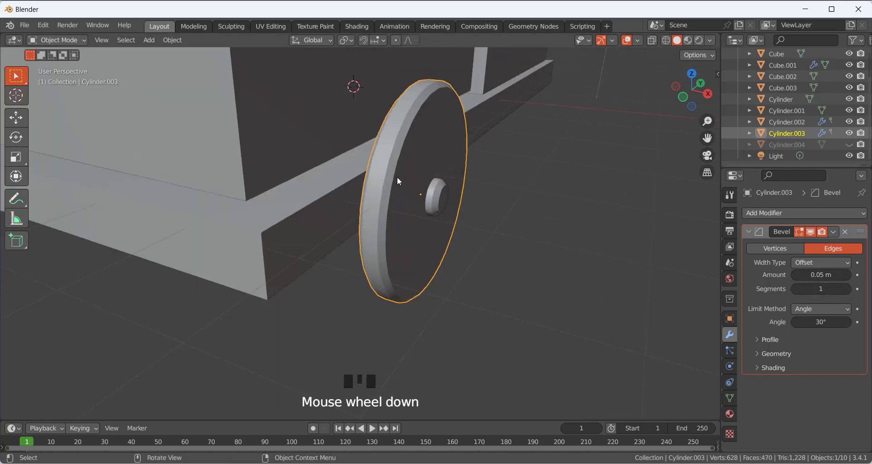
- Apply the Bevel modifiers of the wheel disc and the axle cylinder
{"action": "mouse_move", "coordinate": [405, 152]}
{"action": "middle_mouse_down"}
{"action": "mouse_move", "coordinate": [360, 151]}
{"action": "mouse_move", "coordinate": [397, 161]}
{"action": "middle_mouse_up"}
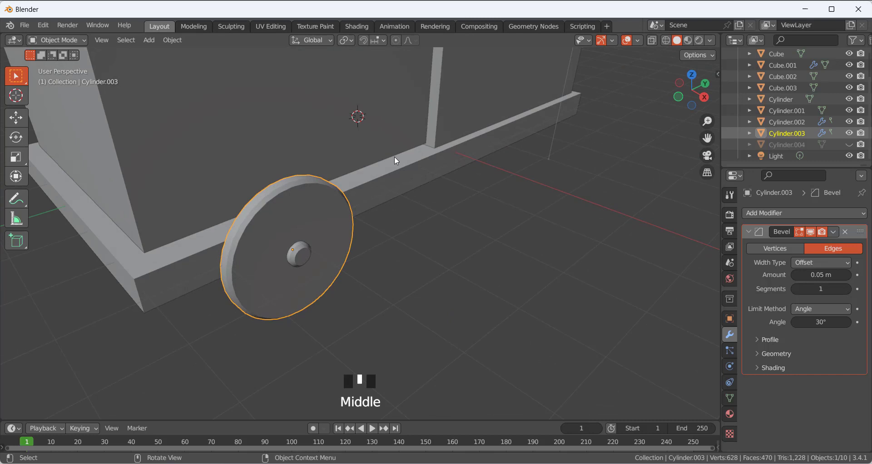
{"action": "left_click", "coordinate": [386, 244]}
{"action": "middle_click_drag", "start_coordinate": [391, 234], "coordinate": [418, 237]}
{"action": "left_click", "coordinate": [834, 232]}
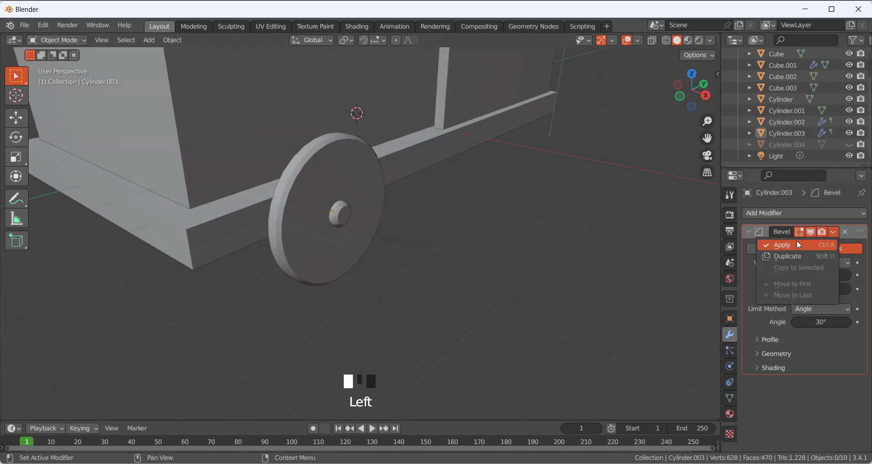
{"action": "left_click", "coordinate": [798, 244]}
{"action": "left_click", "coordinate": [342, 213]}
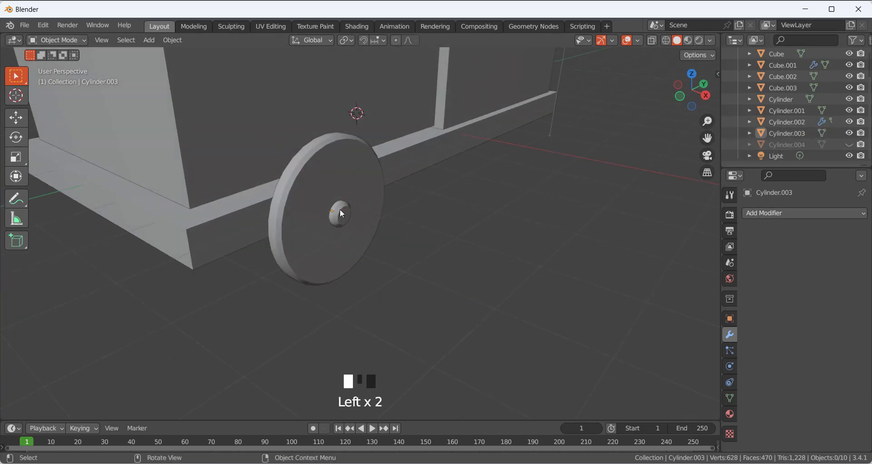
{"action": "left_click", "coordinate": [834, 232]}
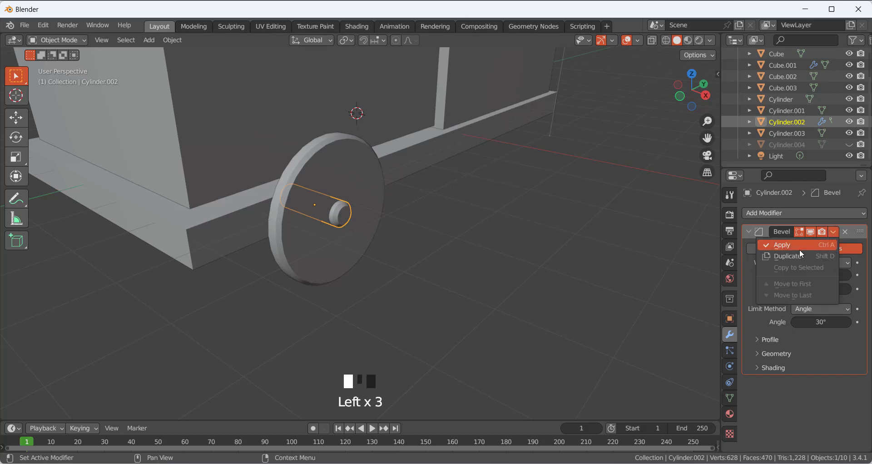
{"action": "left_click", "coordinate": [798, 245]}
{"action": "left_click", "coordinate": [408, 218]}
- Join the wheel disc and the axle cylinder into one object, with the axle as the active object
{"action": "scroll", "coordinate": [324, 196], "scroll_direction": "up", "scroll_amount": 2}
{"action": "left_click", "coordinate": [306, 214]}
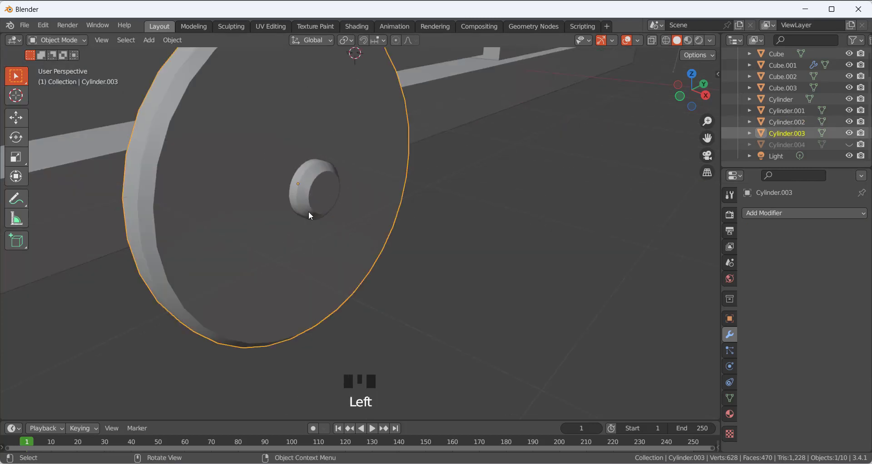
{"action": "left_click", "coordinate": [311, 215], "text": "shift"}
{"action": "scroll", "coordinate": [451, 233], "scroll_direction": "down", "scroll_amount": 3}
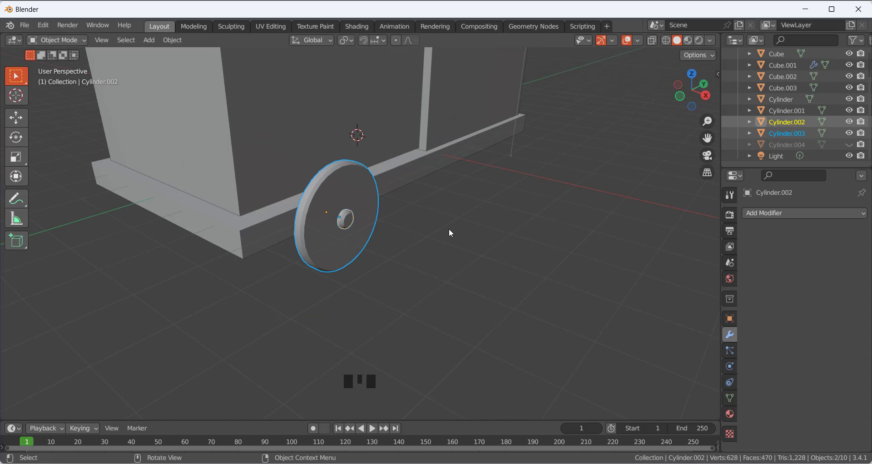
{"action": "key", "text": "ctrl"}
{"action": "key", "text": "ctrl+p"}
{"action": "key", "text": "ctrl+j"}
{"action": "left_click", "coordinate": [391, 241]}
{"action": "scroll", "coordinate": [355, 170], "scroll_direction": "up", "scroll_amount": 2}
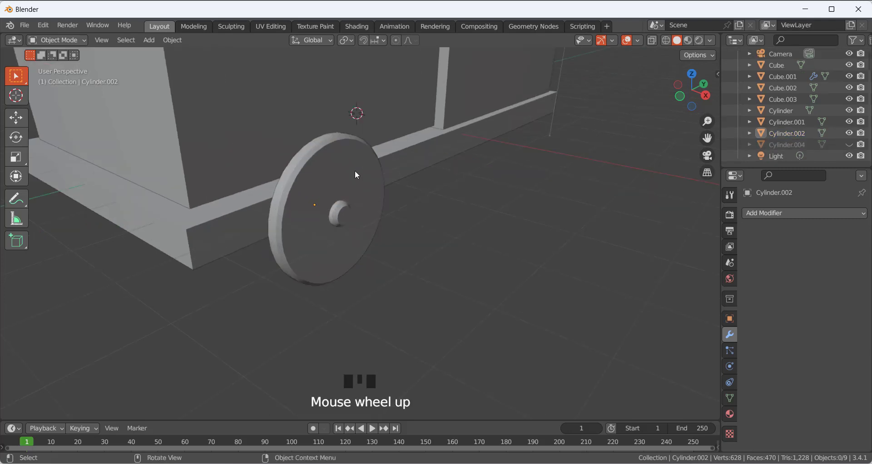
{"action": "left_click", "coordinate": [354, 214]}
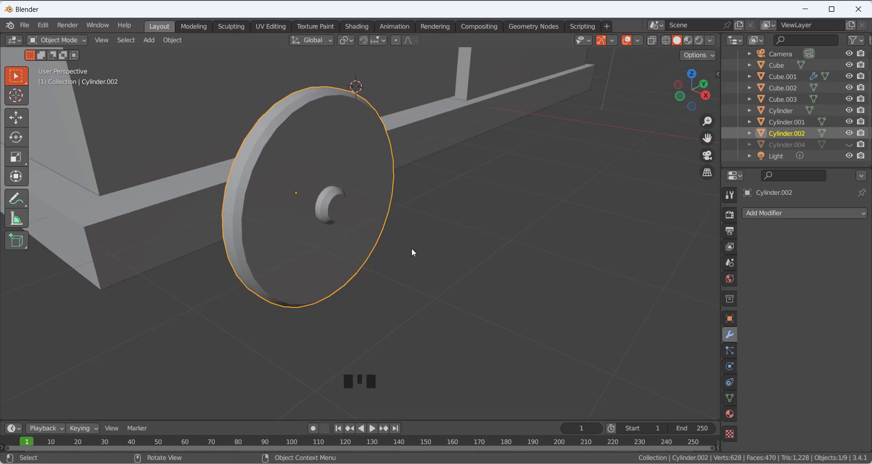
{"action": "left_click", "coordinate": [411, 248]}
- Add a Mirror modifier on the X axis to the joined wheel and axle
{"action": "scroll", "coordinate": [411, 247], "scroll_direction": "down", "scroll_amount": 3}
{"action": "left_click", "coordinate": [347, 222]}
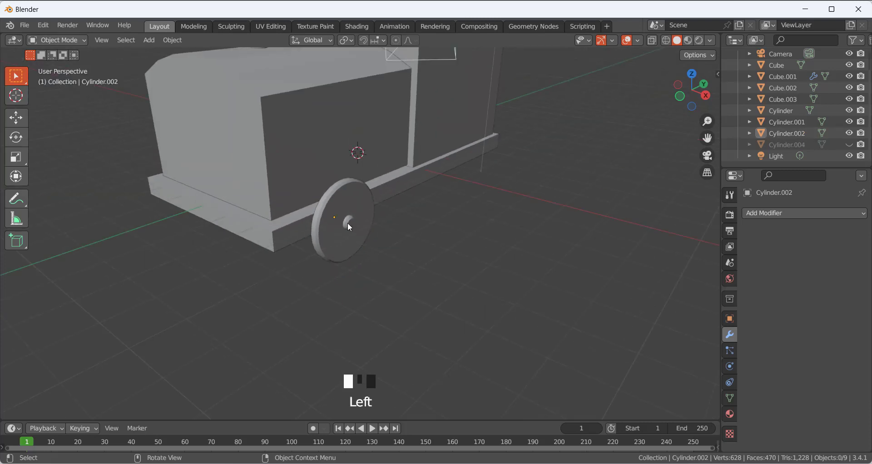
{"action": "left_click", "coordinate": [750, 213]}
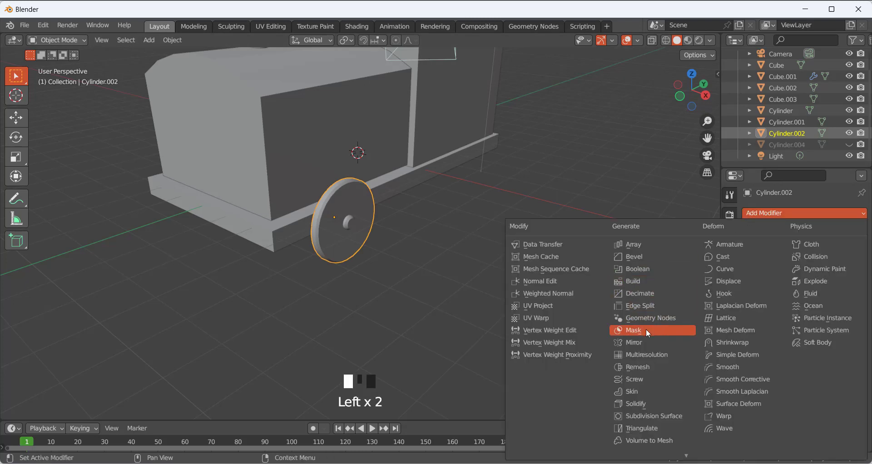
{"action": "left_click", "coordinate": [644, 342]}
{"action": "scroll", "coordinate": [374, 228], "scroll_direction": "up", "scroll_amount": 1}
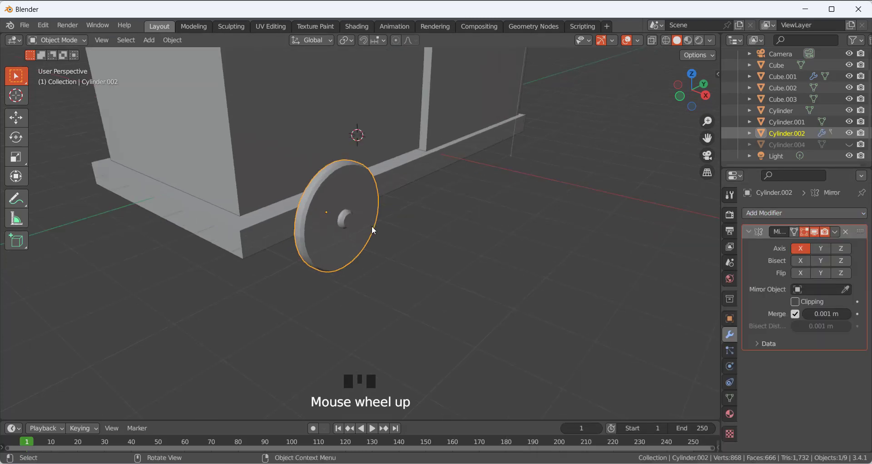
{"action": "scroll", "coordinate": [371, 227], "scroll_direction": "down", "scroll_amount": 3}
{"action": "middle_click_drag", "start_coordinate": [394, 231], "coordinate": [439, 228]}
{"action": "scroll", "coordinate": [406, 213], "scroll_direction": "up", "scroll_amount": 2}
{"action": "scroll", "coordinate": [470, 215], "scroll_direction": "down", "scroll_amount": 2}
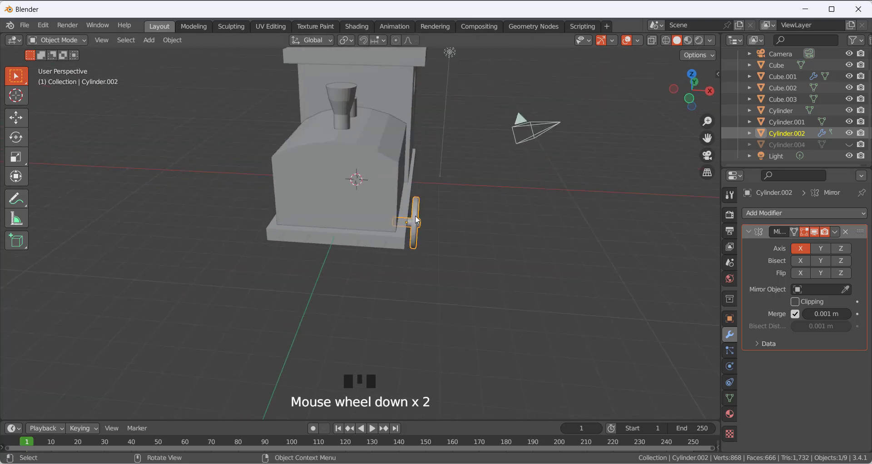
{"action": "scroll", "coordinate": [439, 208], "scroll_direction": "up", "scroll_amount": 2}
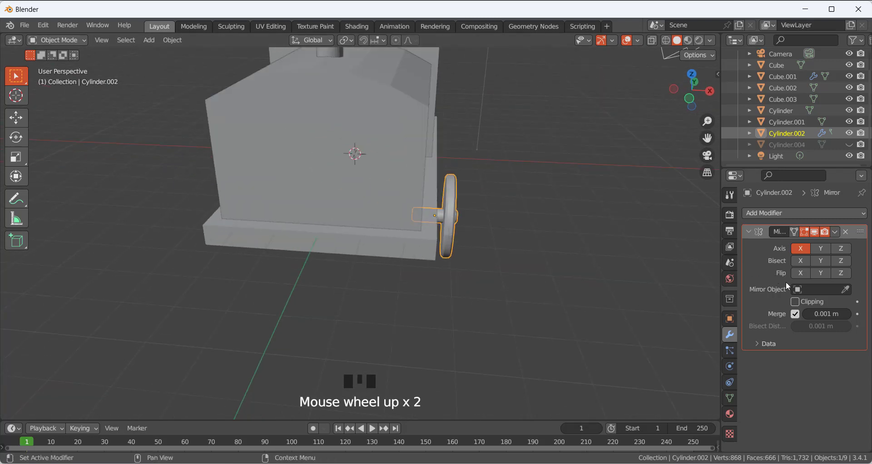
- Set the base slab as the mirror object for the wheel and axle's Mirror modifier
{"action": "left_click", "coordinate": [844, 290]}
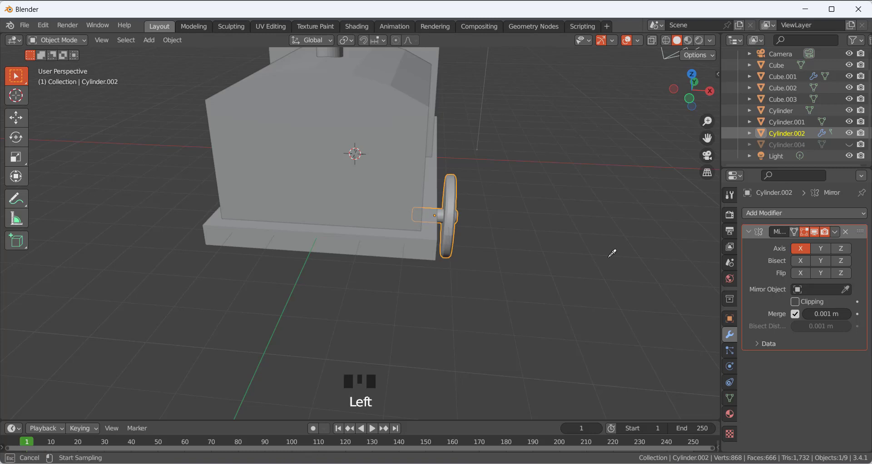
{"action": "left_click", "coordinate": [377, 232]}
{"action": "middle_click_drag", "start_coordinate": [294, 228], "coordinate": [343, 228]}
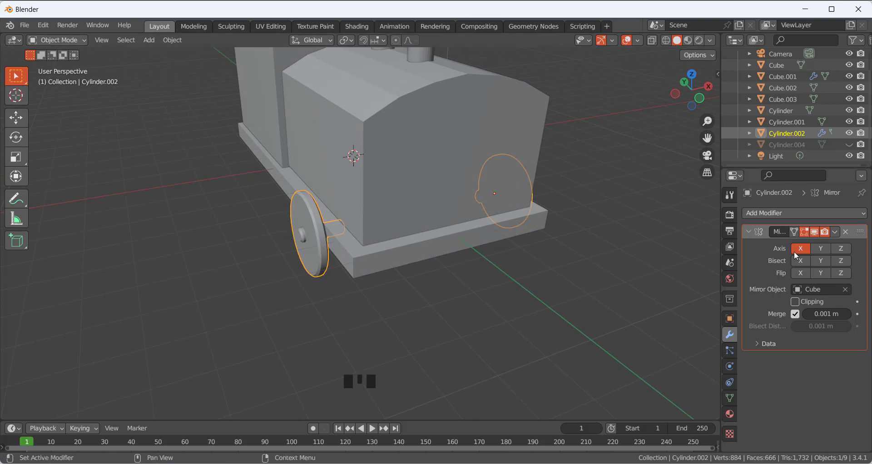
{"action": "middle_click_drag", "start_coordinate": [691, 243], "coordinate": [494, 237]}
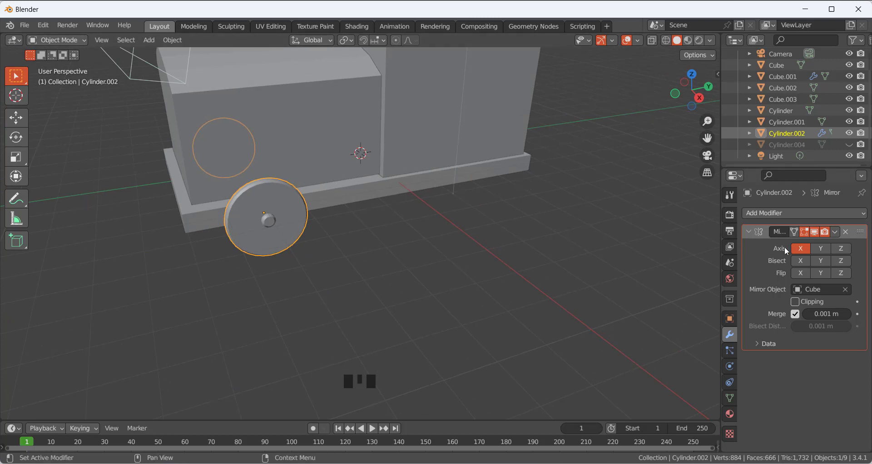
- Try mirroring the wheel and axle on the Y axis as well, and switch that axis off again
{"action": "left_click", "coordinate": [820, 248]}
{"action": "middle_click_drag", "start_coordinate": [448, 209], "coordinate": [362, 185]}
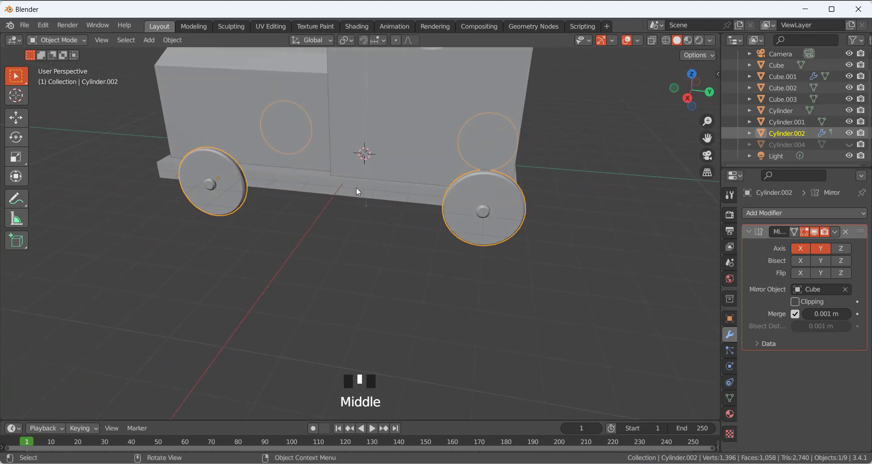
{"action": "scroll", "coordinate": [337, 197], "scroll_direction": "down", "scroll_amount": 3}
{"action": "scroll", "coordinate": [328, 195], "scroll_direction": "up", "scroll_amount": 2}
{"action": "scroll", "coordinate": [388, 211], "scroll_direction": "down", "scroll_amount": 1}
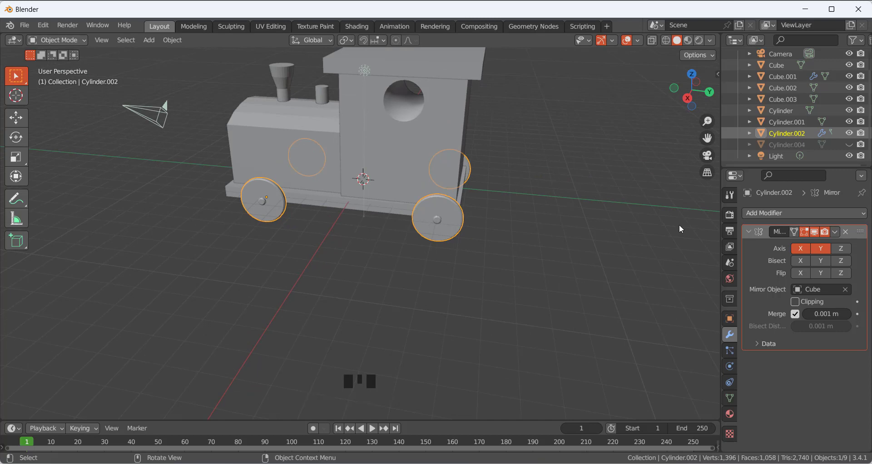
{"action": "left_click", "coordinate": [825, 252]}
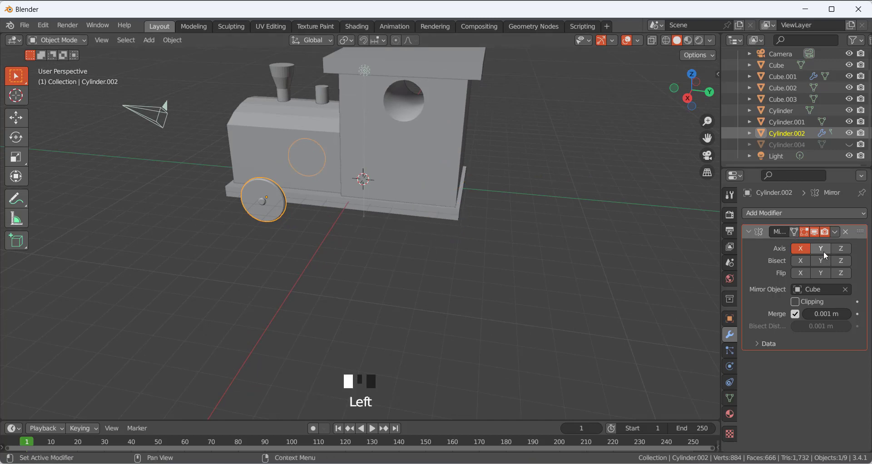
- Apply the X-axis Mirror modifier of the wheel and axle and deselect the object
{"action": "left_click", "coordinate": [836, 232]}
{"action": "left_click", "coordinate": [793, 245]}
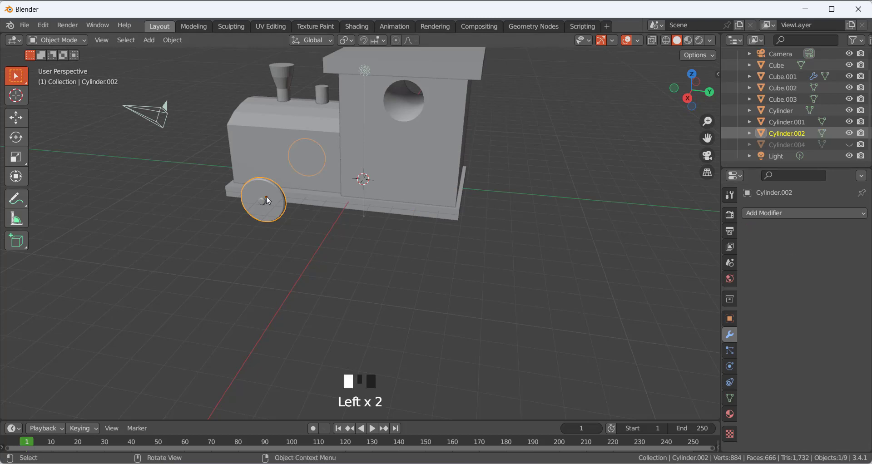
{"action": "scroll", "coordinate": [259, 196], "scroll_direction": "down", "scroll_amount": 2}
{"action": "scroll", "coordinate": [289, 245], "scroll_direction": "down", "scroll_amount": 2}
{"action": "left_click", "coordinate": [260, 237]}
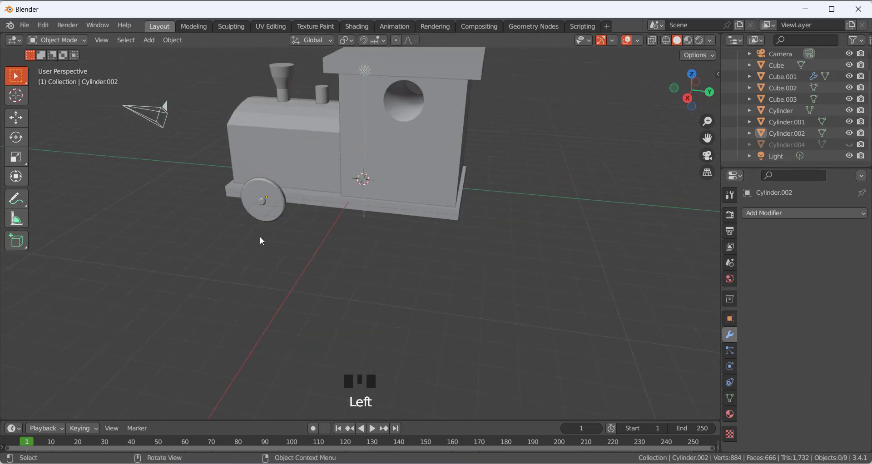
- Duplicate the front wheel pair and place the copy along the Y axis beneath the cab
{"action": "middle_click_drag", "start_coordinate": [268, 233], "coordinate": [377, 240]}
{"action": "left_click", "coordinate": [367, 236]}
{"action": "middle_click_drag", "start_coordinate": [325, 227], "coordinate": [267, 225]}
{"action": "key", "text": "shift+d"}
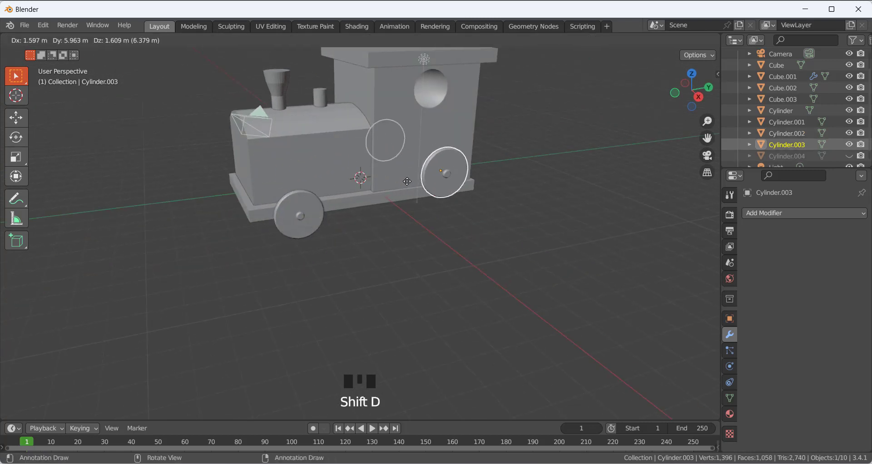
{"action": "key", "text": "y"}
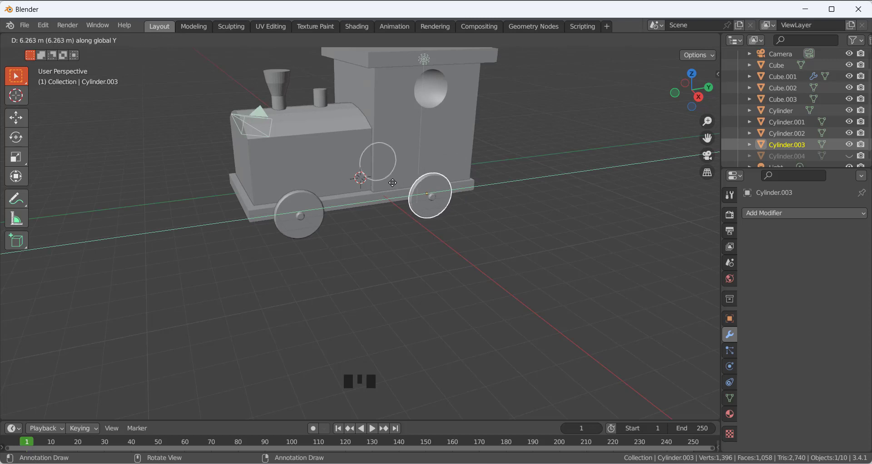
{"action": "left_click", "coordinate": [399, 182]}
{"action": "left_click", "coordinate": [369, 206]}
- Shade the flared chimney smooth with Auto Smooth enabled at 30°
{"action": "scroll", "coordinate": [358, 201], "scroll_direction": "up", "scroll_amount": 2}
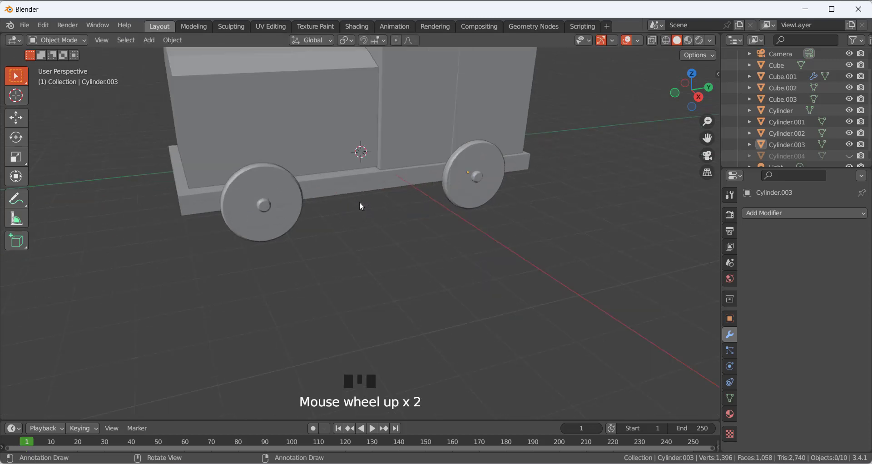
{"action": "scroll", "coordinate": [359, 201], "scroll_direction": "down", "scroll_amount": 1}
{"action": "middle_click_drag", "start_coordinate": [321, 187], "coordinate": [371, 232]}
{"action": "scroll", "coordinate": [339, 181], "scroll_direction": "up", "scroll_amount": 3}
{"action": "scroll", "coordinate": [318, 154], "scroll_direction": "down", "scroll_amount": 4}
{"action": "left_click", "coordinate": [286, 98]}
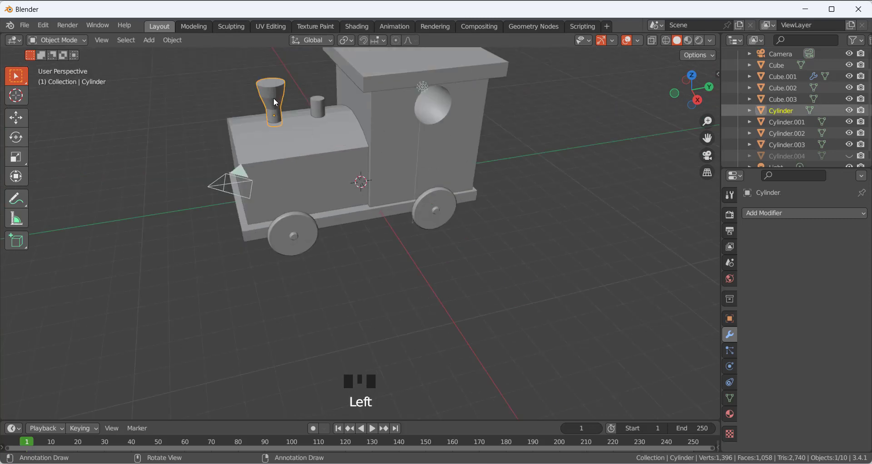
{"action": "scroll", "coordinate": [276, 102], "scroll_direction": "up", "scroll_amount": 1}
{"action": "right_click", "coordinate": [275, 102]}
{"action": "left_click", "coordinate": [275, 99]}
{"action": "left_click", "coordinate": [107, 395]}
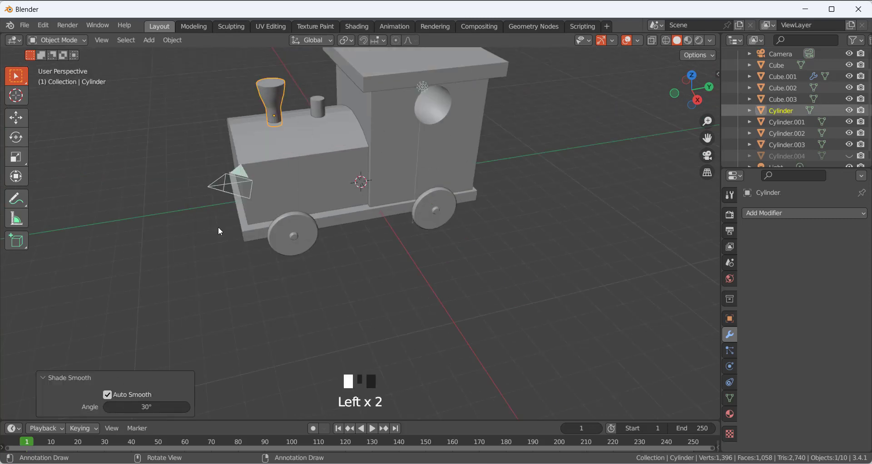
{"action": "left_click", "coordinate": [217, 227]}
- Apply Shade Auto Smooth to the arched boiler
{"action": "left_click", "coordinate": [412, 118]}
{"action": "left_click", "coordinate": [295, 165]}
{"action": "right_click", "coordinate": [296, 164]}
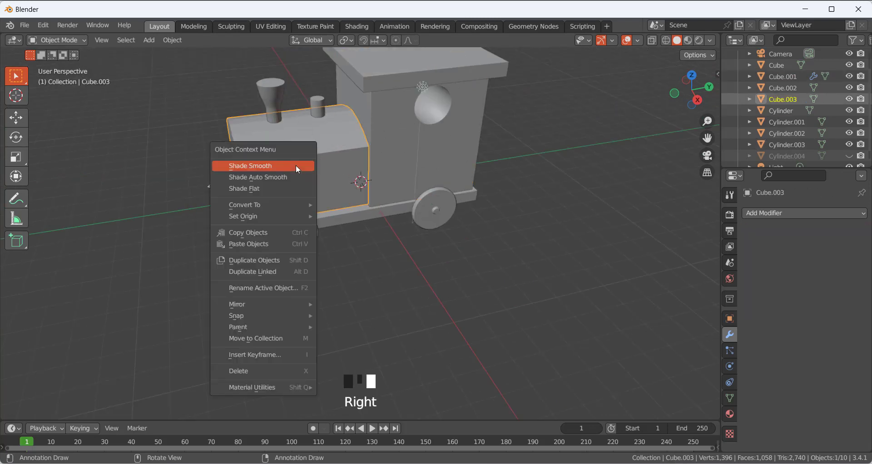
{"action": "left_click", "coordinate": [268, 176]}
- Apply the cab body's Boolean modifier that cuts the round side windows
{"action": "scroll", "coordinate": [181, 188], "scroll_direction": "up", "scroll_amount": 3}
{"action": "scroll", "coordinate": [181, 188], "scroll_direction": "down", "scroll_amount": 3}
{"action": "middle_click_drag", "start_coordinate": [160, 177], "coordinate": [445, 204]}
{"action": "left_click", "coordinate": [436, 143]}
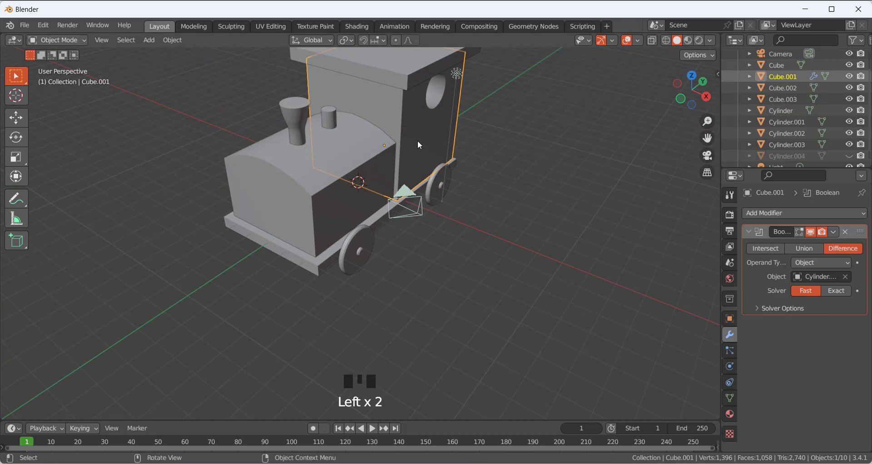
{"action": "scroll", "coordinate": [431, 150], "scroll_direction": "up", "scroll_amount": 2}
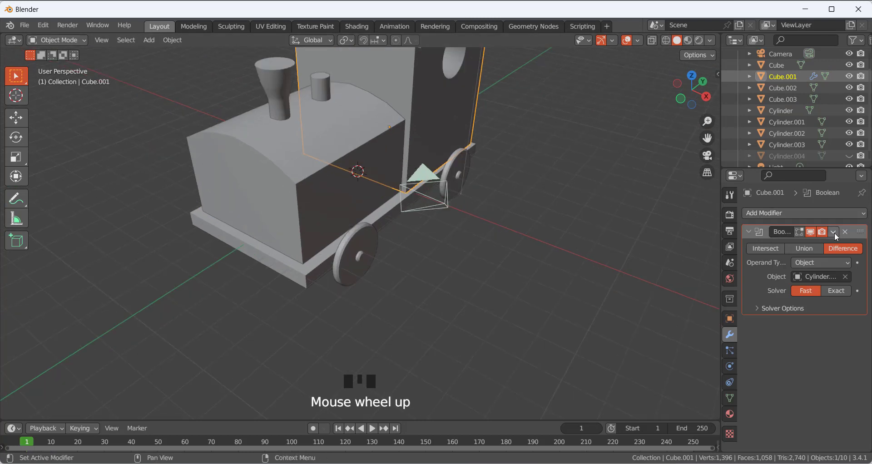
{"action": "left_click", "coordinate": [834, 232]}
{"action": "left_click", "coordinate": [811, 249]}
{"action": "left_click", "coordinate": [446, 134]}
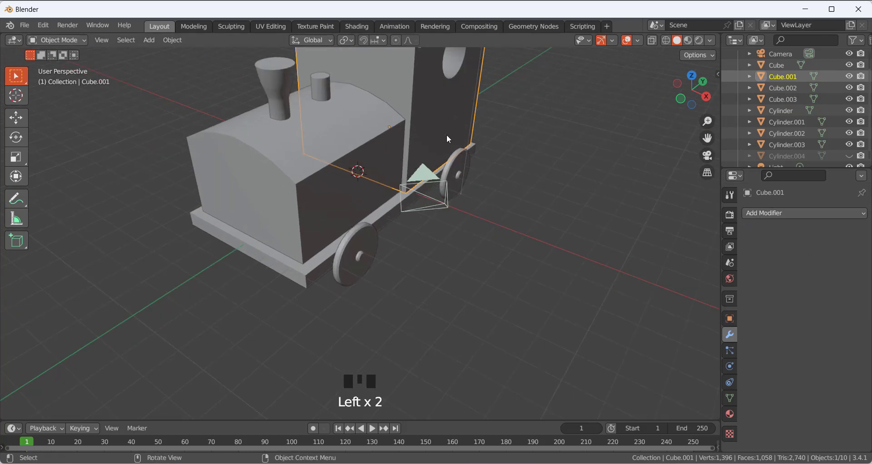
- Add a Bevel modifier with 2 segments to the cab body and apply it
{"action": "scroll", "coordinate": [446, 135], "scroll_direction": "down", "scroll_amount": 2}
{"action": "left_click", "coordinate": [759, 213]}
{"action": "left_click", "coordinate": [667, 257]}
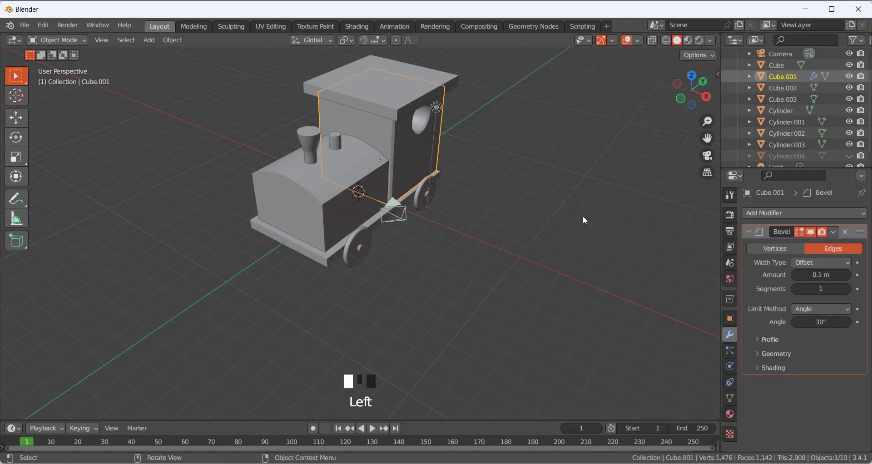
{"action": "scroll", "coordinate": [407, 139], "scroll_direction": "up", "scroll_amount": 2}
{"action": "scroll", "coordinate": [406, 139], "scroll_direction": "down", "scroll_amount": 1}
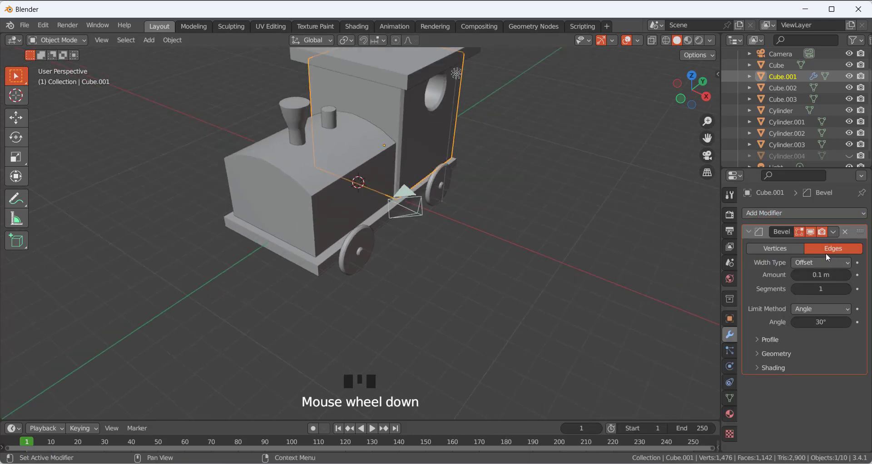
{"action": "left_click", "coordinate": [847, 290]}
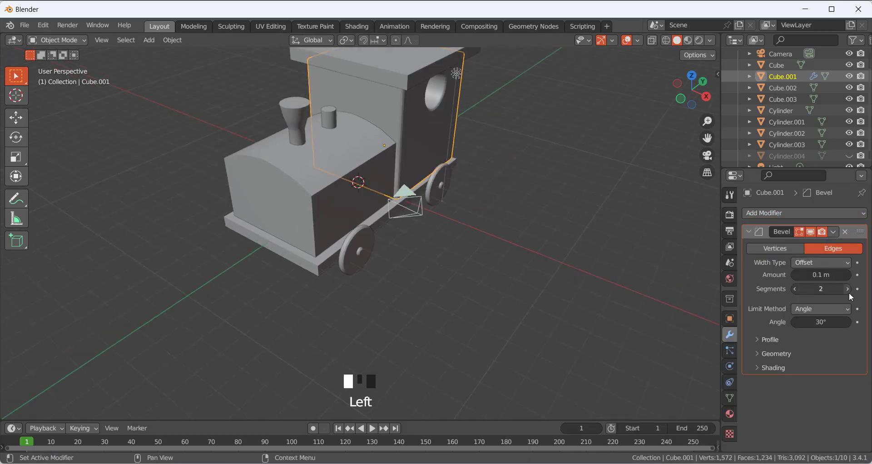
{"action": "left_click_drag", "start_coordinate": [834, 232], "coordinate": [819, 242]}
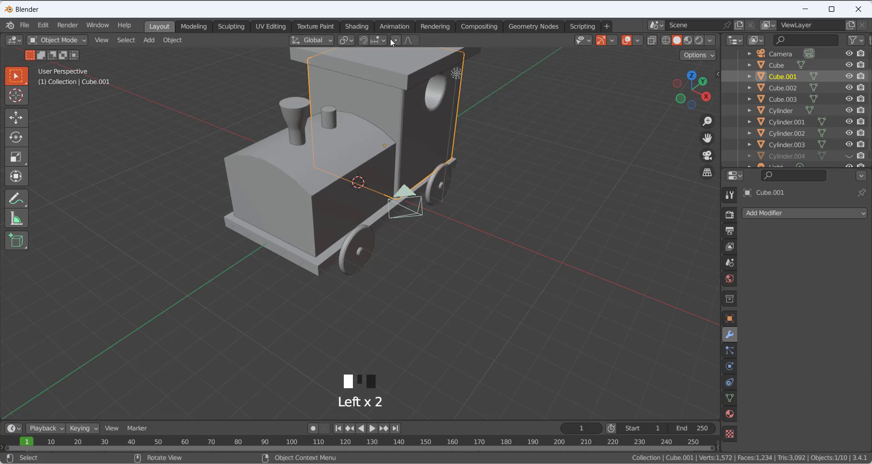
- Add a Bevel modifier with 2 segments to the cab roof and apply it
{"action": "left_click", "coordinate": [404, 62]}
{"action": "left_click", "coordinate": [748, 215]}
{"action": "left_click", "coordinate": [647, 260]}
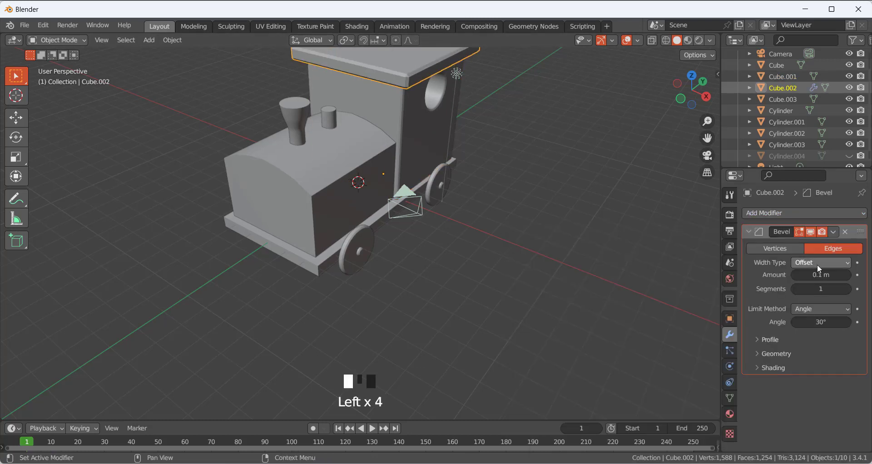
{"action": "left_click", "coordinate": [848, 289]}
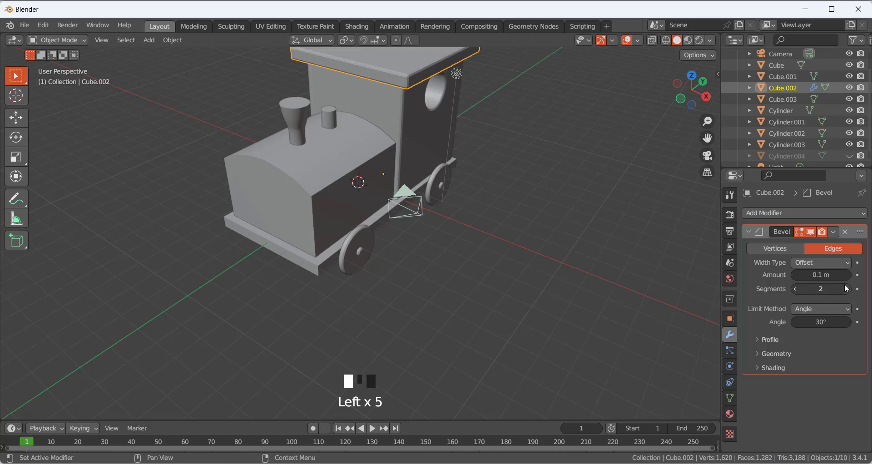
{"action": "left_click_drag", "start_coordinate": [834, 232], "coordinate": [812, 243]}
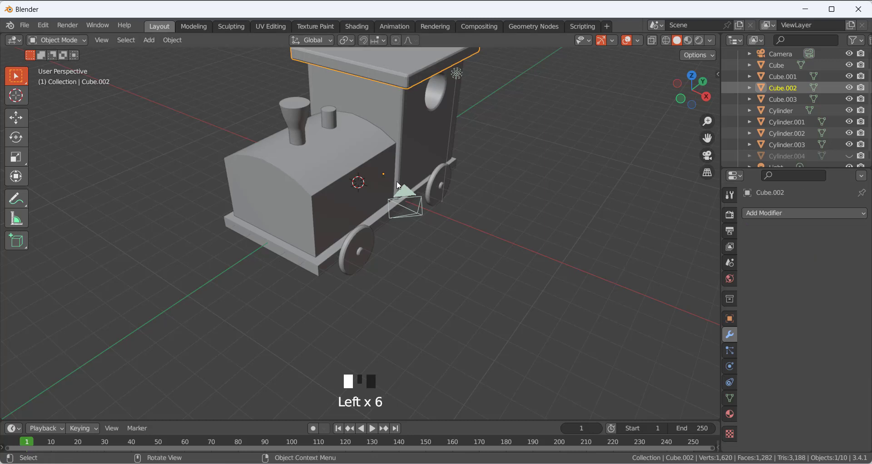
- Try a Bevel modifier with 2 segments on the arched boiler
{"action": "left_click", "coordinate": [344, 167]}
{"action": "left_click", "coordinate": [786, 212]}
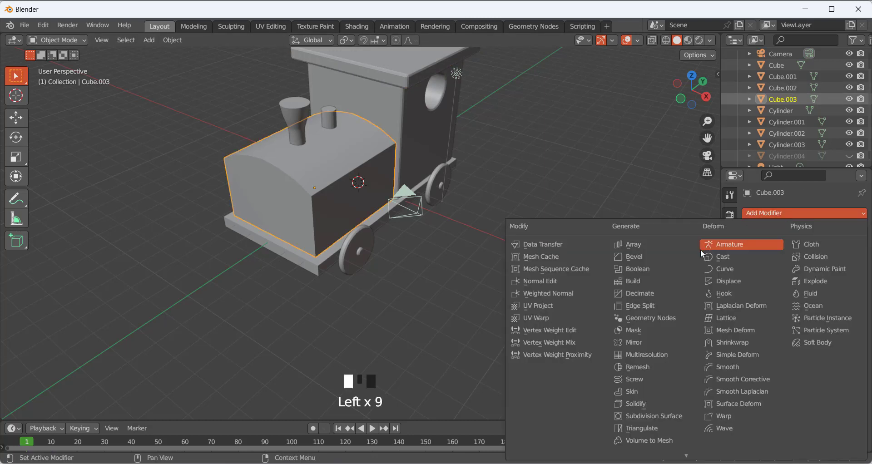
{"action": "left_click", "coordinate": [638, 257]}
{"action": "scroll", "coordinate": [345, 185], "scroll_direction": "up", "scroll_amount": 3}
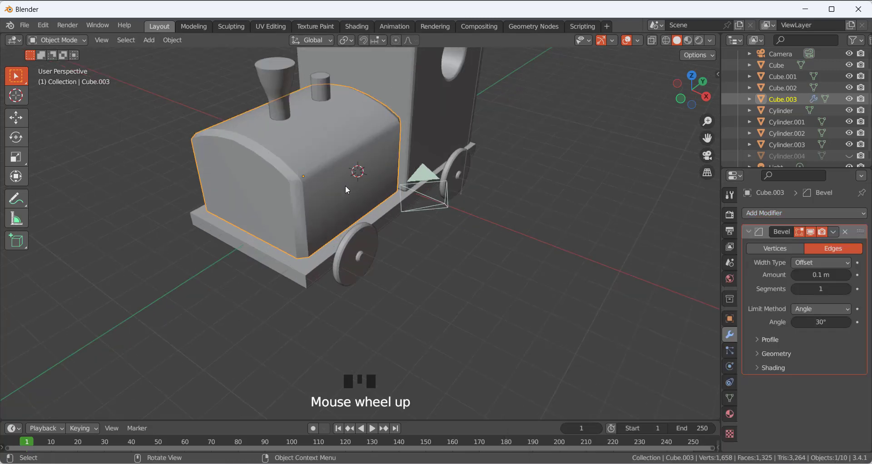
{"action": "mouse_move", "coordinate": [288, 176]}
{"action": "middle_mouse_down"}
{"action": "mouse_move", "coordinate": [277, 170]}
{"action": "mouse_move", "coordinate": [291, 173]}
{"action": "middle_mouse_up"}
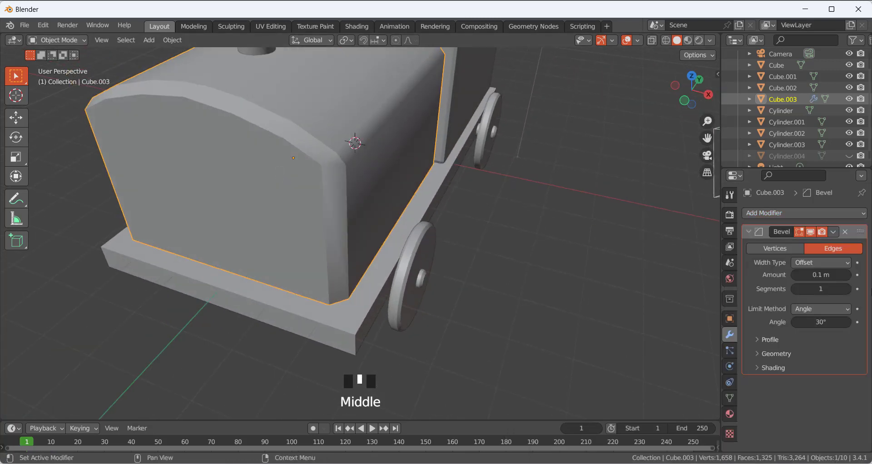
{"action": "left_click", "coordinate": [847, 288]}
{"action": "scroll", "coordinate": [516, 278], "scroll_direction": "down", "scroll_amount": 2}
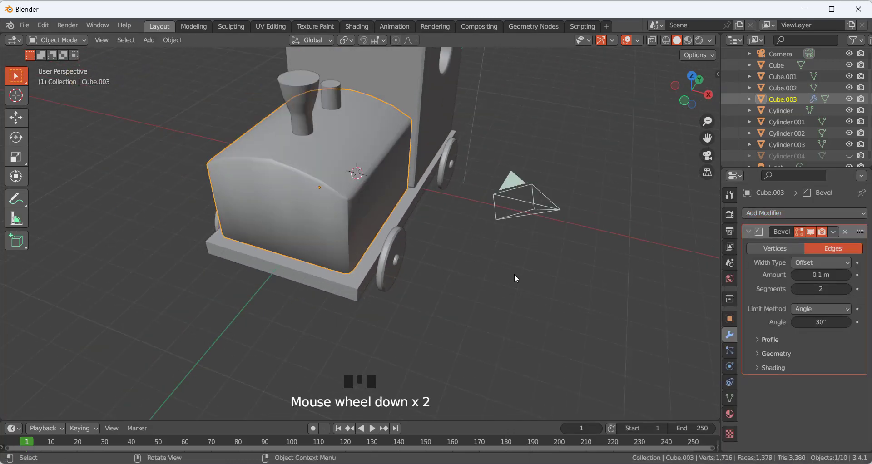
- Reapply smooth shading with Auto Smooth at 30° to the boiler and remove its Bevel modifier
{"action": "right_click", "coordinate": [313, 198]}
{"action": "left_click", "coordinate": [313, 197]}
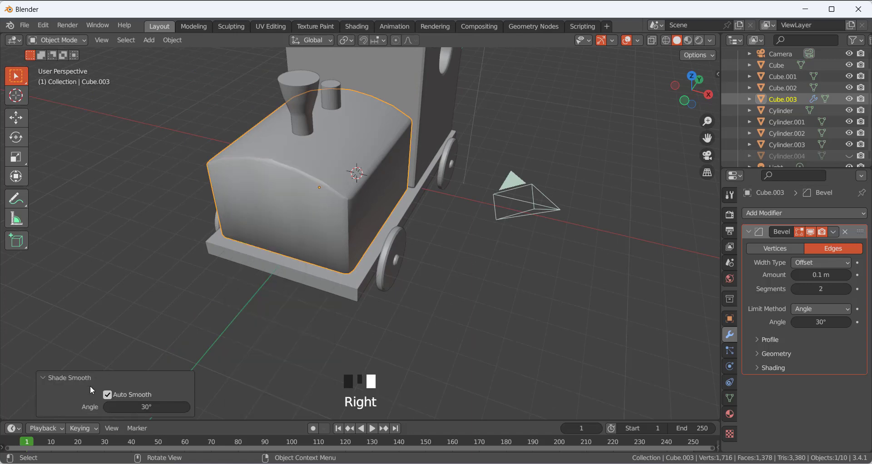
{"action": "left_click", "coordinate": [258, 329]}
{"action": "mouse_move", "coordinate": [329, 234]}
{"action": "middle_mouse_down"}
{"action": "mouse_move", "coordinate": [242, 233]}
{"action": "mouse_move", "coordinate": [344, 219]}
{"action": "mouse_move", "coordinate": [329, 227]}
{"action": "middle_mouse_up"}
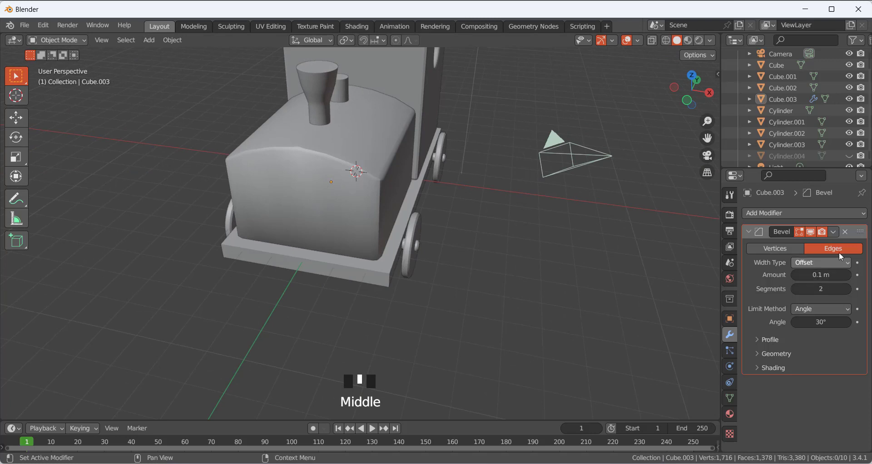
{"action": "left_click", "coordinate": [846, 232]}
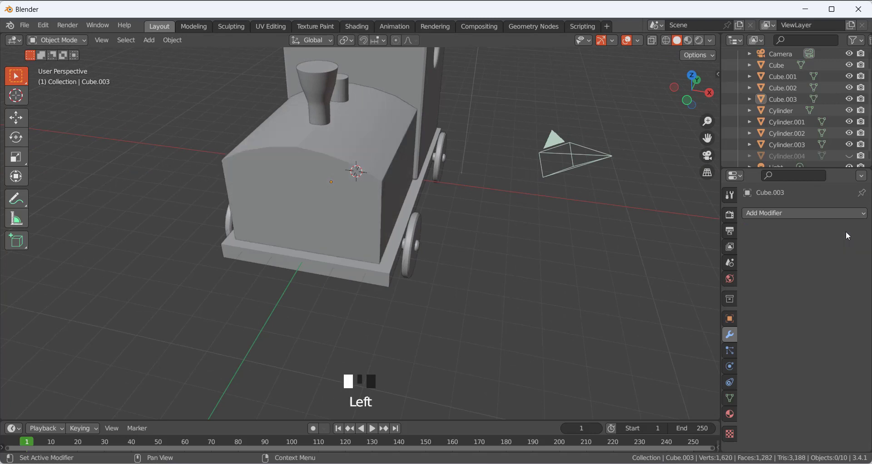
- Open the arched boiler's mesh for editing in edge selection mode
{"action": "scroll", "coordinate": [389, 209], "scroll_direction": "down", "scroll_amount": 1}
{"action": "left_click", "coordinate": [380, 139]}
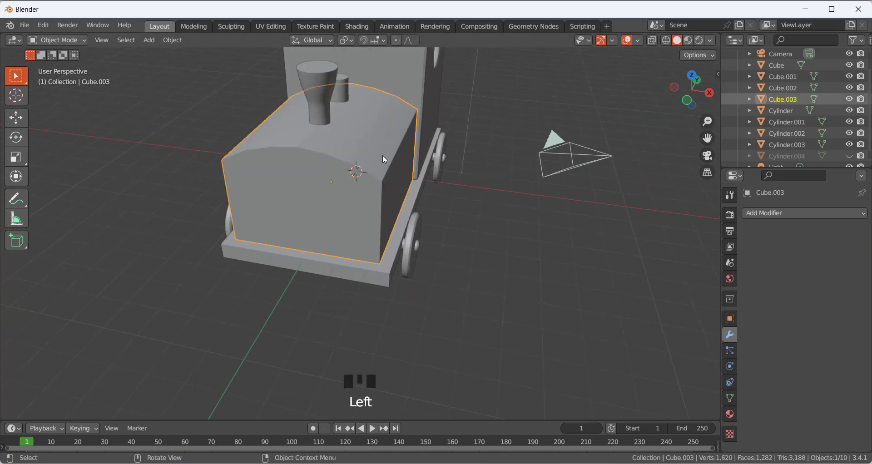
{"action": "scroll", "coordinate": [383, 156], "scroll_direction": "down", "scroll_amount": 1}
{"action": "key", "text": "Tab"}
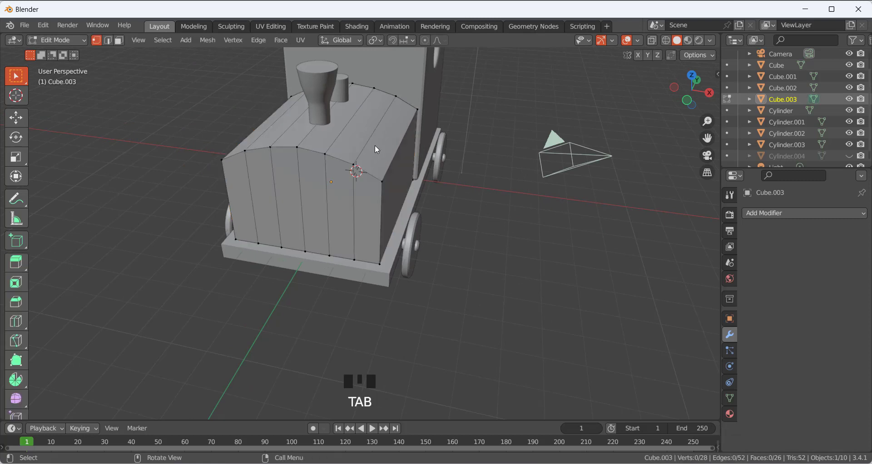
{"action": "middle_click_drag", "start_coordinate": [384, 141], "coordinate": [369, 202], "text": "shift"}
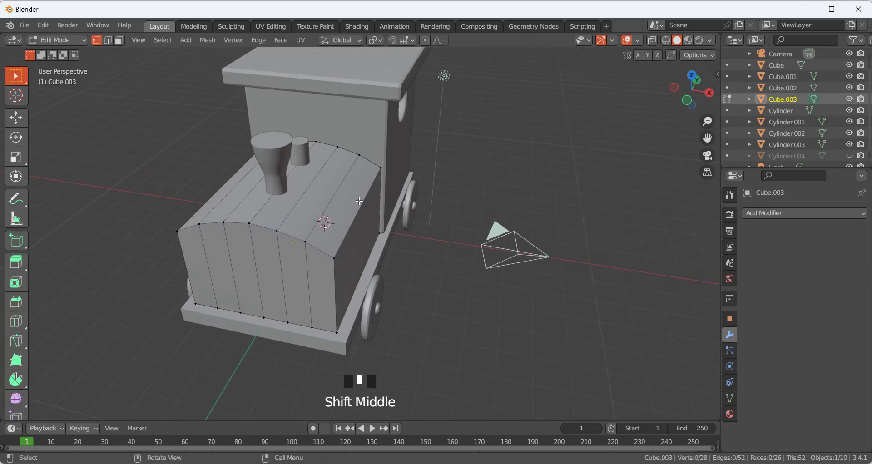
{"action": "left_click", "coordinate": [368, 204]}
{"action": "key", "text": "2"}
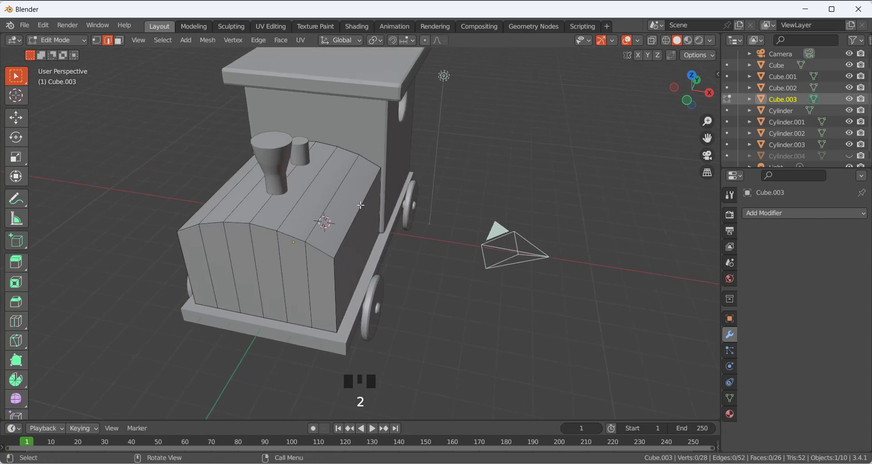
- Try selecting edge rings across the boiler's front arch
{"action": "left_click", "coordinate": [358, 205]}
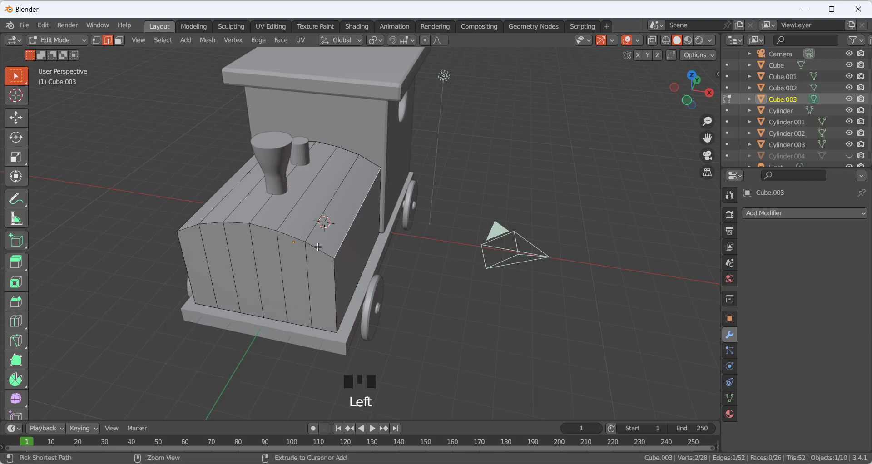
{"action": "left_click", "coordinate": [318, 246], "text": "ctrl+alt"}
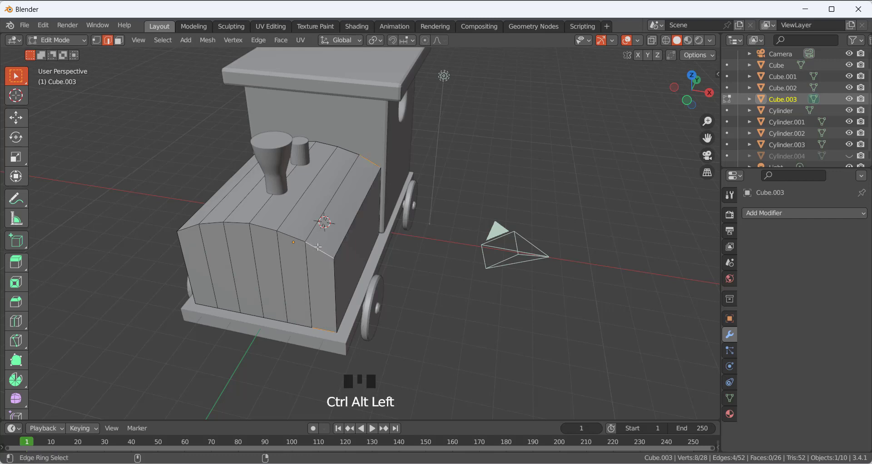
{"action": "left_click", "coordinate": [293, 236], "text": "ctrl+alt"}
{"action": "left_click", "coordinate": [268, 227], "text": "ctrl+alt"}
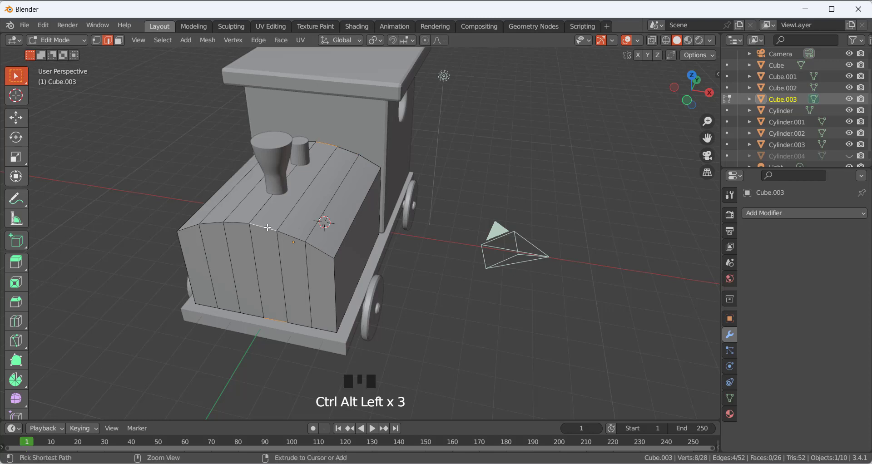
- Select the boiler's front arch, front vertical and both long top side edges, deselecting the stray front bottom and rear arch edges
{"action": "left_click", "coordinate": [341, 245], "text": "shift"}
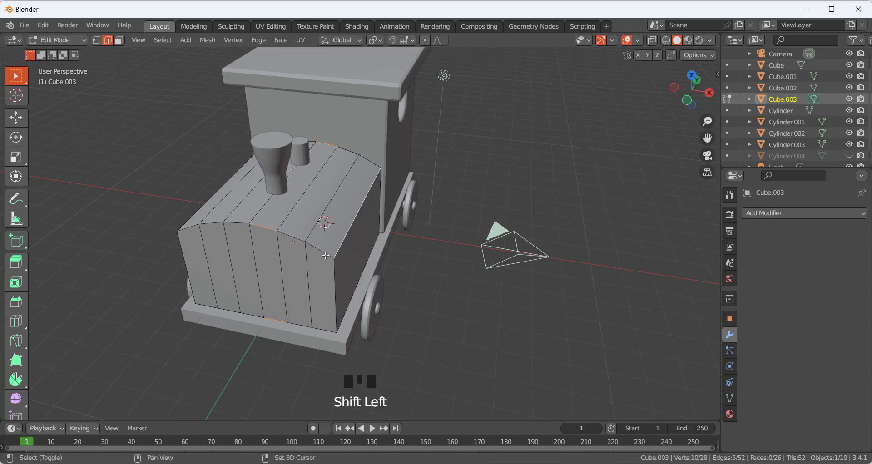
{"action": "left_click", "coordinate": [294, 242], "text": "shift"}
{"action": "left_click", "coordinate": [237, 223], "text": "shift"}
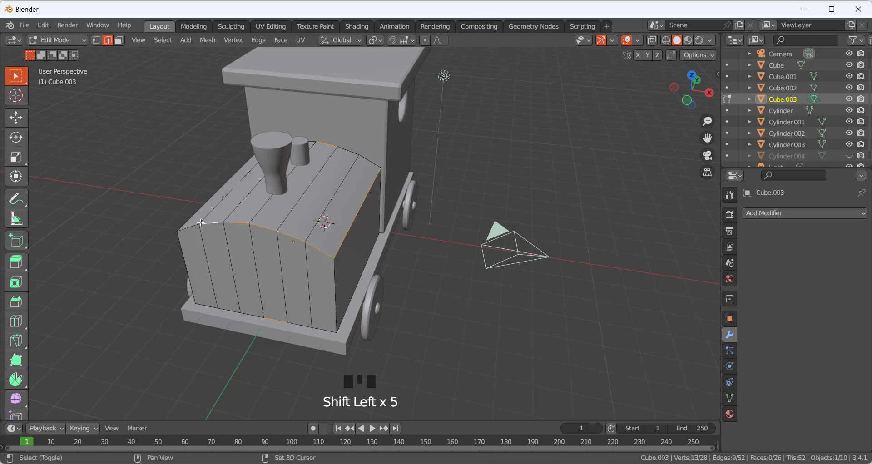
{"action": "left_click", "coordinate": [191, 227], "text": "shift"}
{"action": "left_click", "coordinate": [276, 320], "text": "shift"}
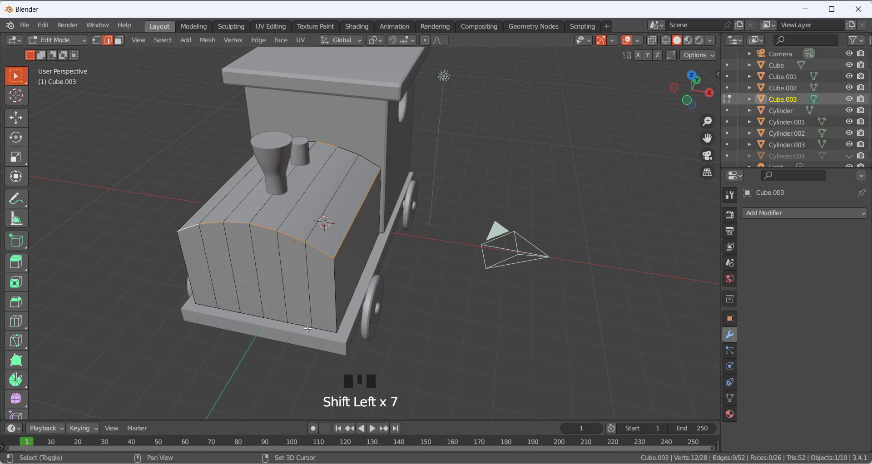
{"action": "left_click", "coordinate": [335, 296], "text": "shift"}
{"action": "left_click", "coordinate": [187, 274], "text": "shift"}
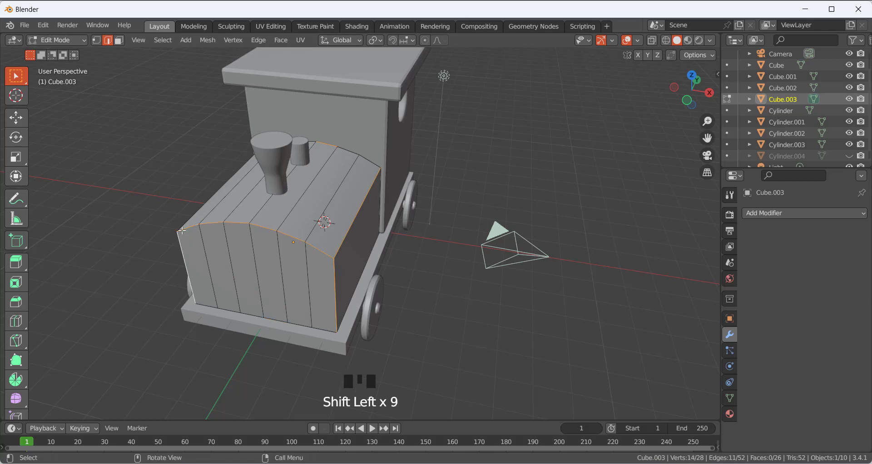
{"action": "middle_click_drag", "start_coordinate": [187, 275], "coordinate": [327, 158]}
{"action": "left_click", "coordinate": [282, 226], "text": "shift"}
{"action": "left_click", "coordinate": [328, 157], "text": "shift"}
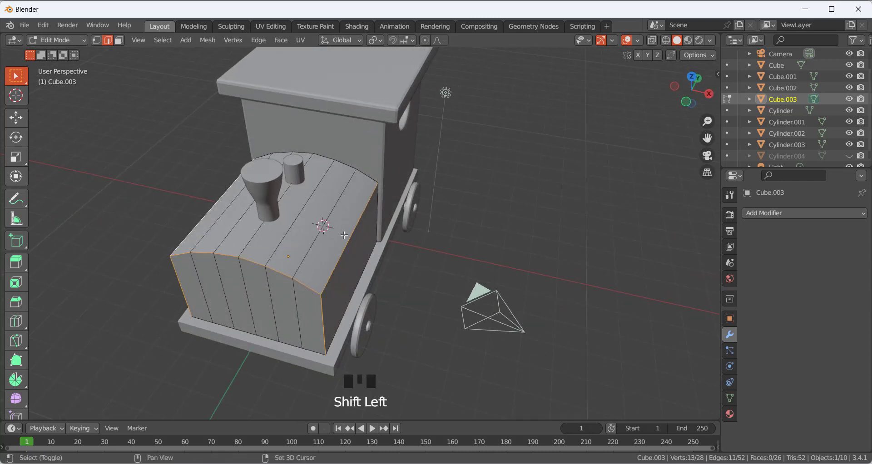
- Set the selected edges' Mean Bevel Weight to 1.00 and return to Object Mode
{"action": "scroll", "coordinate": [307, 265], "scroll_direction": "up", "scroll_amount": 1}
{"action": "scroll", "coordinate": [307, 265], "scroll_direction": "down", "scroll_amount": 1}
{"action": "middle_click_drag", "start_coordinate": [306, 265], "coordinate": [359, 236]}
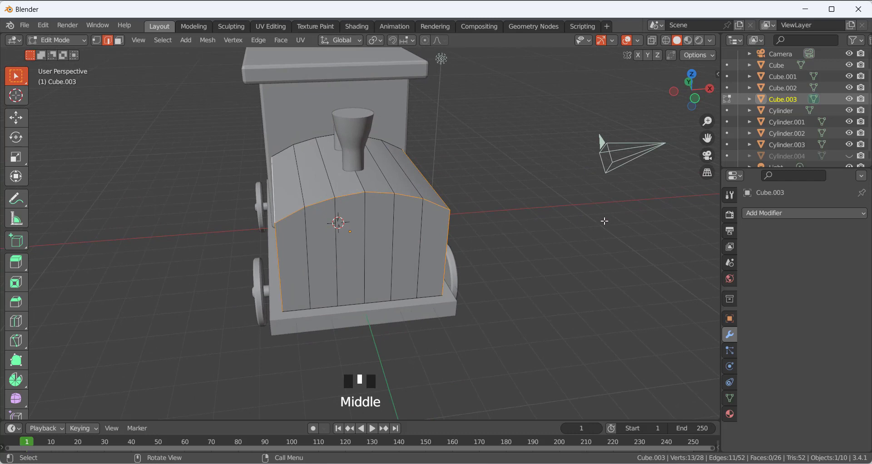
{"action": "key", "text": "n"}
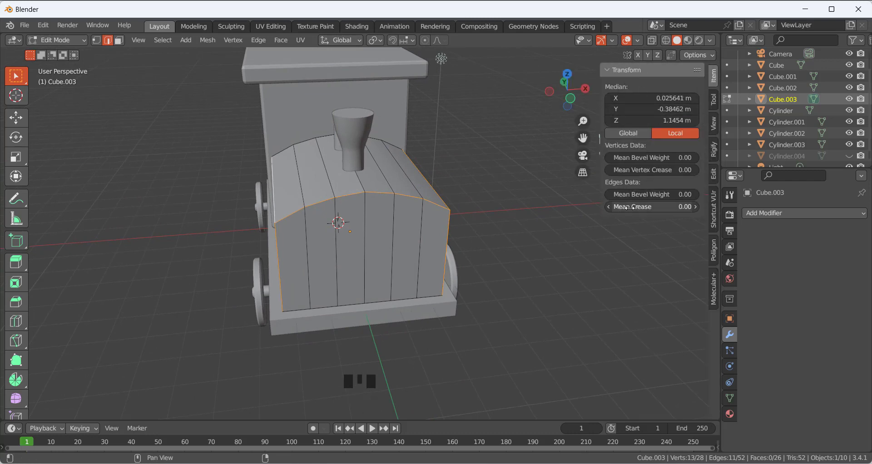
{"action": "left_click_drag", "start_coordinate": [627, 210], "coordinate": [645, 209]}
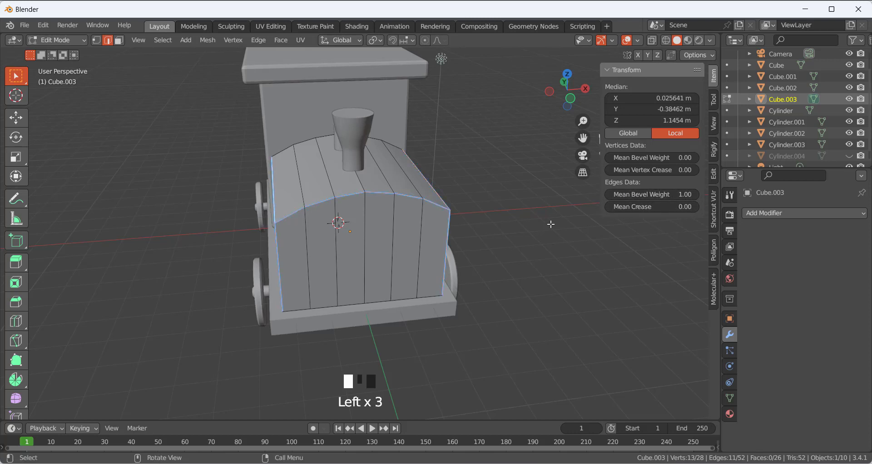
{"action": "left_click_drag", "start_coordinate": [53, 45], "coordinate": [52, 36]}
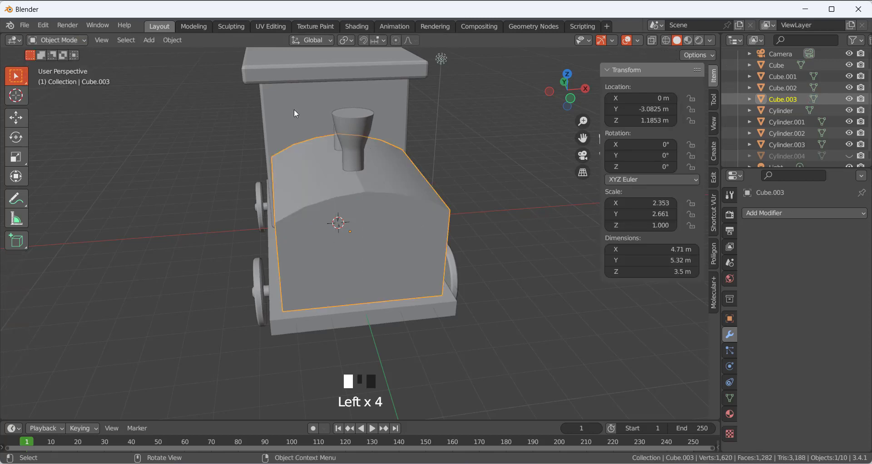
- Add a Bevel modifier to the boiler with its Limit Method set to Weight
{"action": "left_click", "coordinate": [775, 222]}
{"action": "left_click_drag", "start_coordinate": [773, 217], "coordinate": [652, 258]}
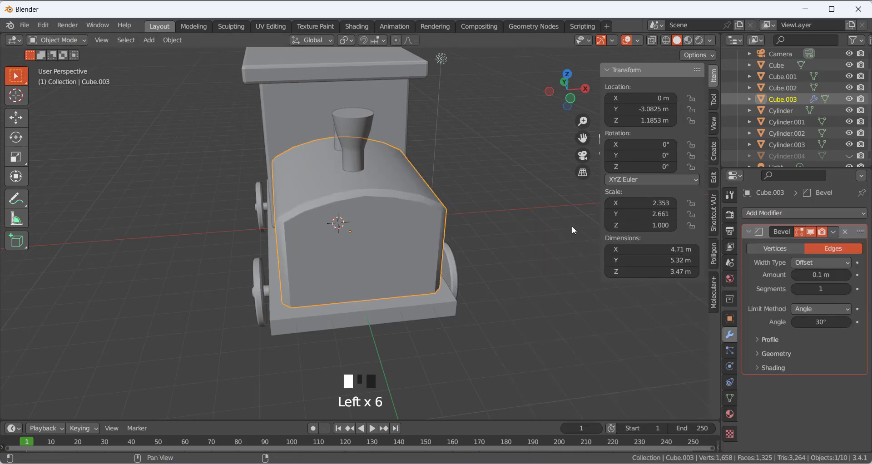
{"action": "left_click", "coordinate": [818, 309]}
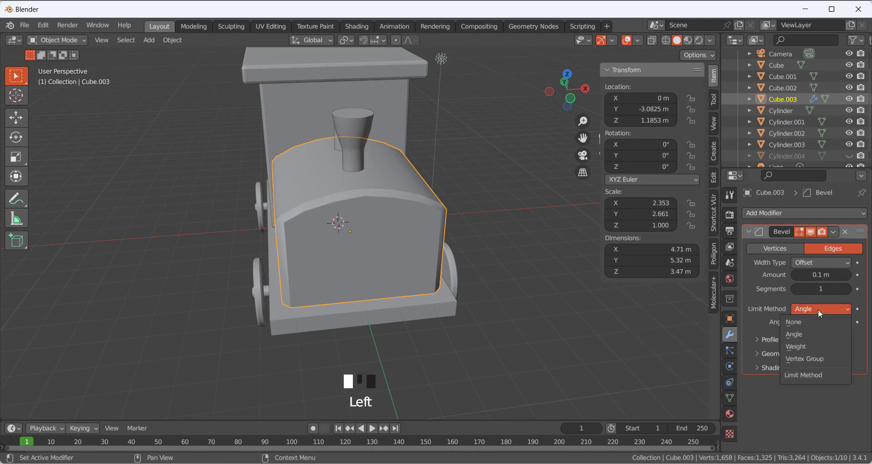
{"action": "left_click", "coordinate": [806, 346]}
{"action": "scroll", "coordinate": [383, 205], "scroll_direction": "up", "scroll_amount": 2}
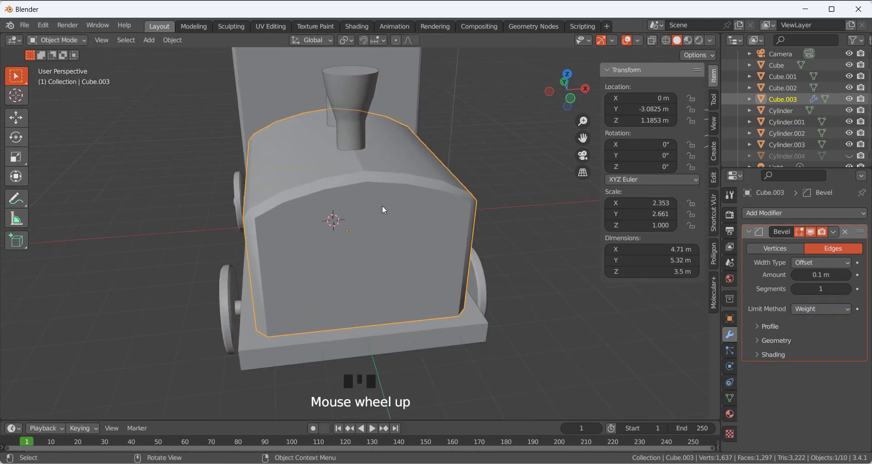
{"action": "middle_click_drag", "start_coordinate": [382, 206], "coordinate": [445, 203]}
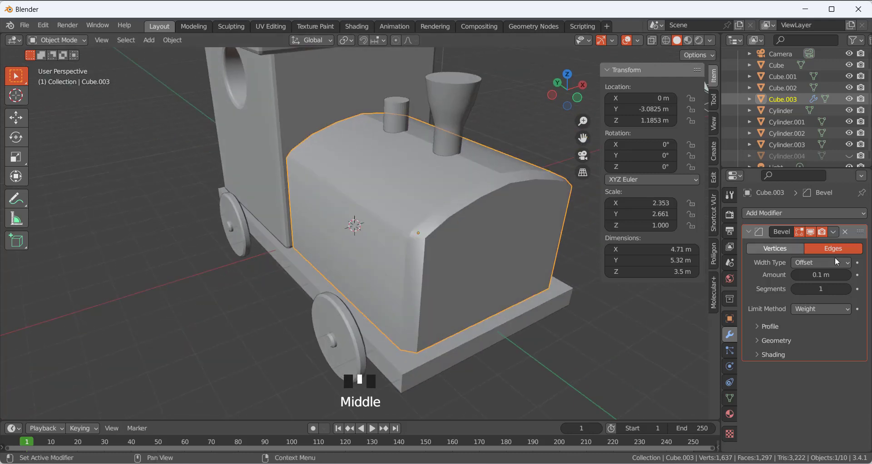
{"action": "left_click", "coordinate": [830, 310]}
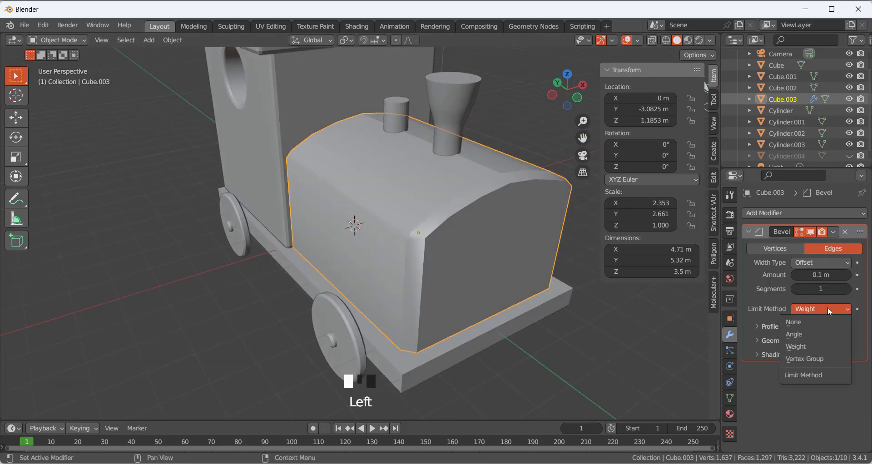
{"action": "left_click", "coordinate": [806, 347]}
{"action": "scroll", "coordinate": [413, 263], "scroll_direction": "down", "scroll_amount": 1}
- Set the boiler's Bevel amount to 0.05 m
{"action": "left_click", "coordinate": [807, 275]}
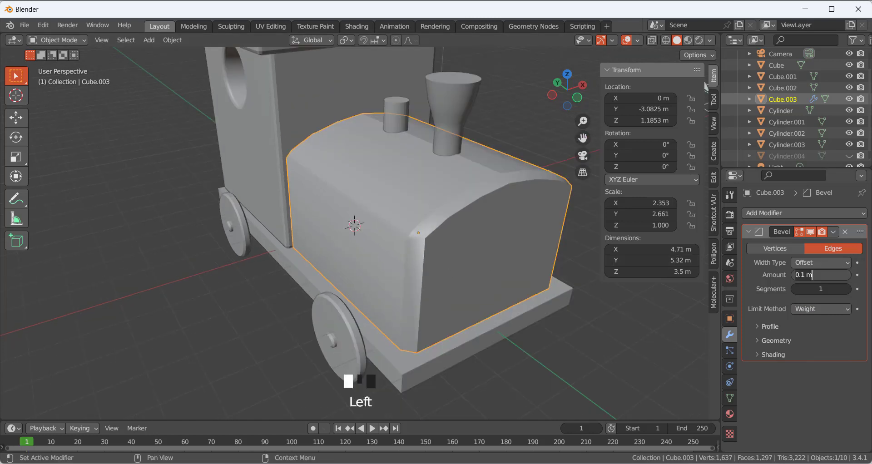
{"action": "type", "text": "0.05"}
{"action": "key", "text": "Return"}
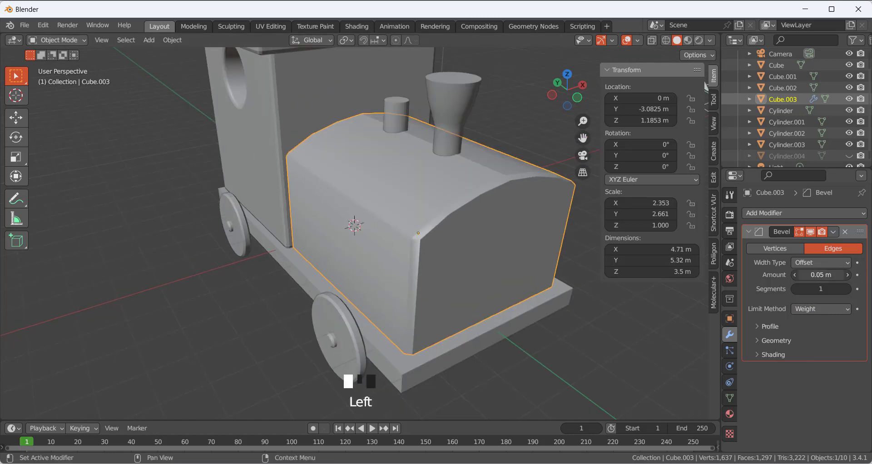
{"action": "scroll", "coordinate": [456, 227], "scroll_direction": "up", "scroll_amount": 1}
{"action": "scroll", "coordinate": [473, 227], "scroll_direction": "down", "scroll_amount": 1}
{"action": "middle_click_drag", "start_coordinate": [473, 227], "coordinate": [352, 230]}
{"action": "scroll", "coordinate": [318, 227], "scroll_direction": "up", "scroll_amount": 2}
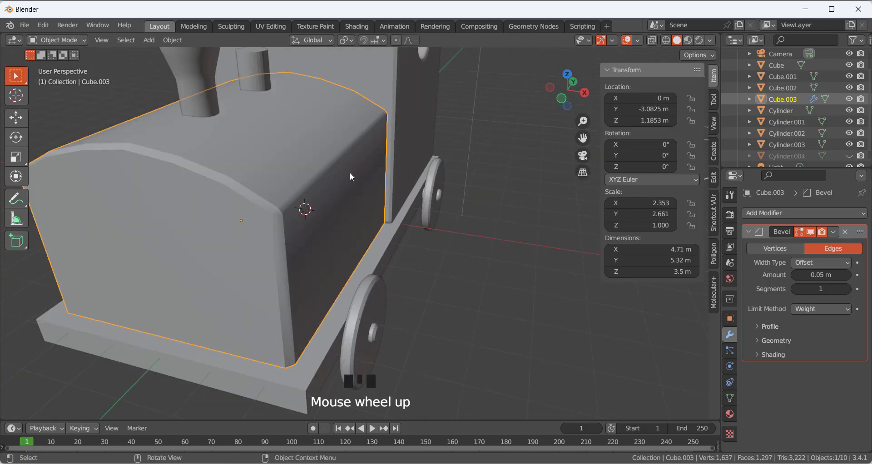
{"action": "scroll", "coordinate": [209, 191], "scroll_direction": "down", "scroll_amount": 1}
- Raise the boiler's Bevel segments by one and apply the modifier
{"action": "left_click", "coordinate": [842, 289]}
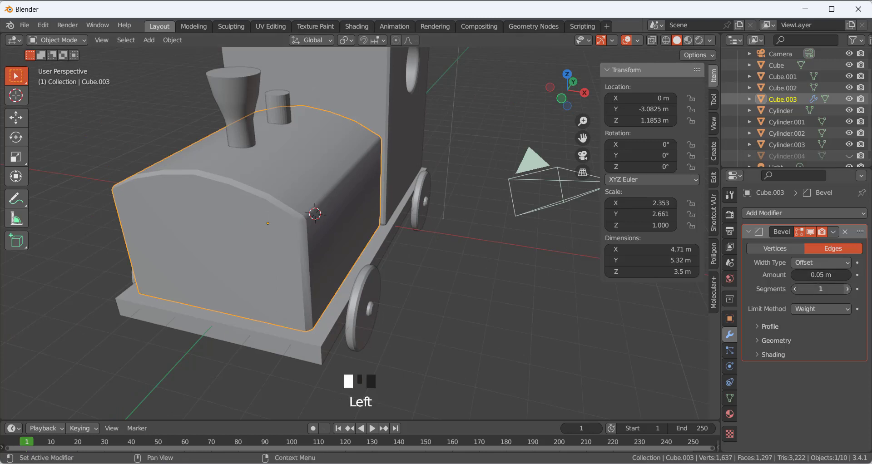
{"action": "left_click", "coordinate": [504, 304]}
{"action": "left_click", "coordinate": [833, 231]}
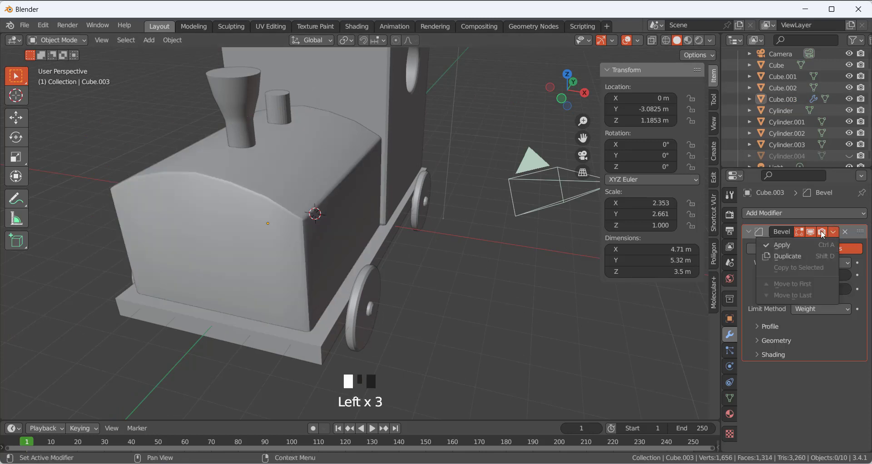
{"action": "left_click", "coordinate": [815, 245]}
- Add a mesh cylinder and rotate it 90° about the X axis
{"action": "scroll", "coordinate": [419, 222], "scroll_direction": "down", "scroll_amount": 2}
{"action": "middle_click_drag", "start_coordinate": [419, 221], "coordinate": [331, 220]}
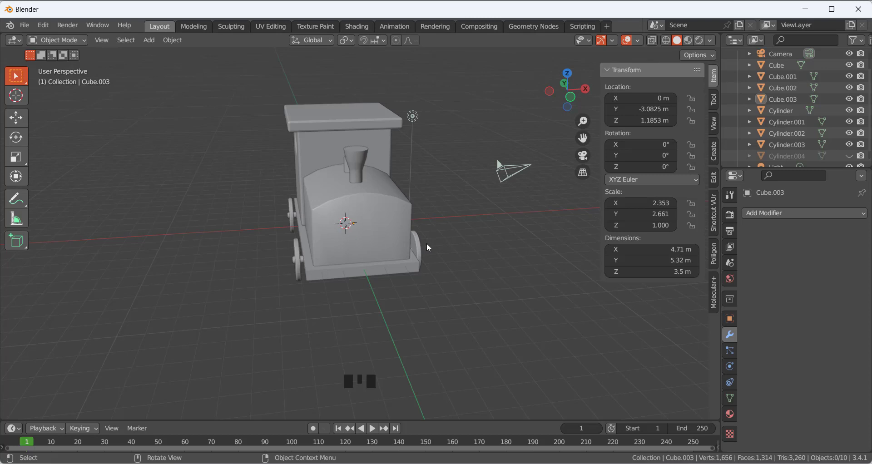
{"action": "key", "text": "shift+a"}
{"action": "mouse_move", "coordinate": [426, 233]}
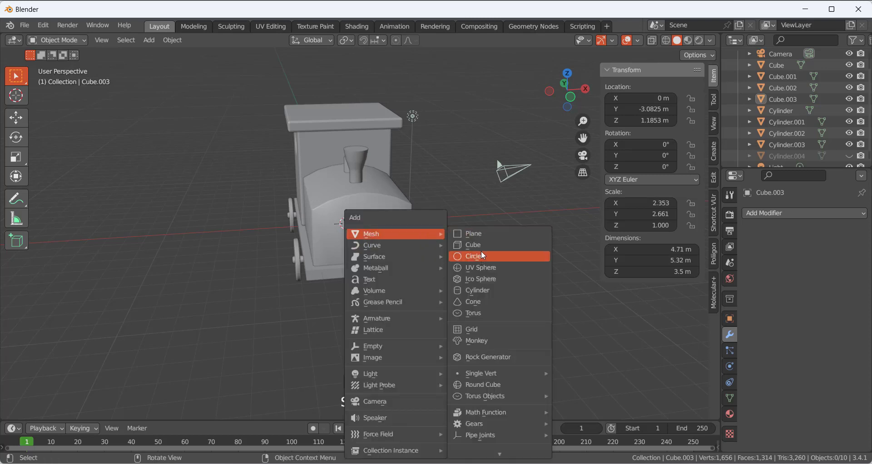
{"action": "left_click", "coordinate": [489, 290]}
{"action": "middle_click_drag", "start_coordinate": [441, 248], "coordinate": [344, 253]}
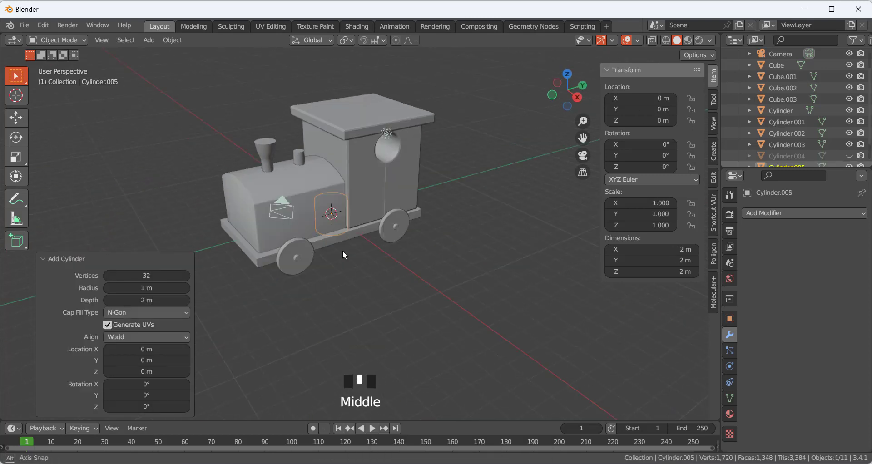
{"action": "key", "text": "r"}
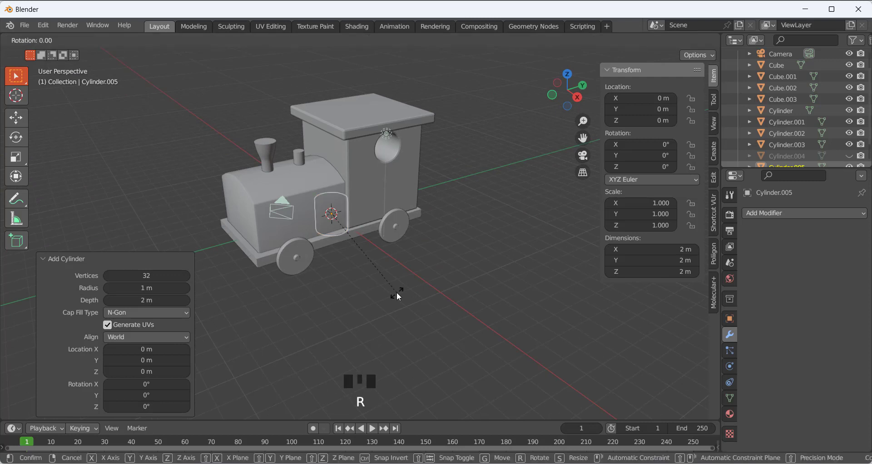
{"action": "type", "text": "x"}
{"action": "type", "text": "90"}
{"action": "key", "text": "Return"}
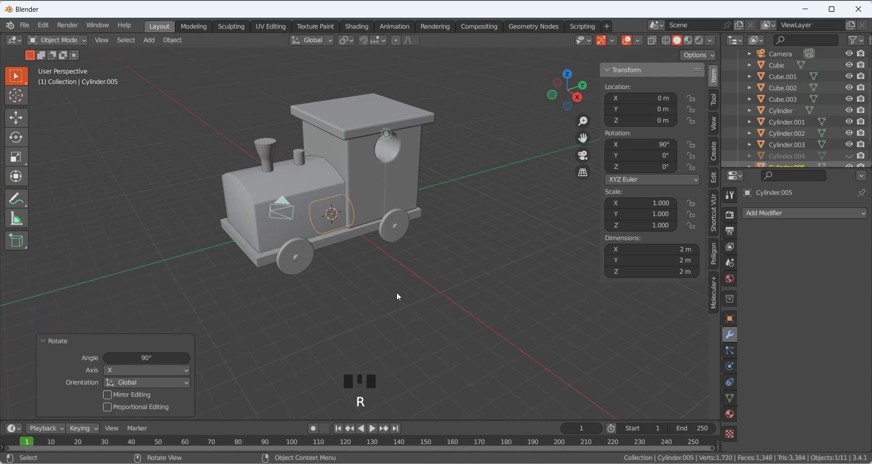
- Move the new cylinder about -10.09 m along Y in front of the train and flatten it along Y to about 0.149 scale
{"action": "key", "text": "g"}
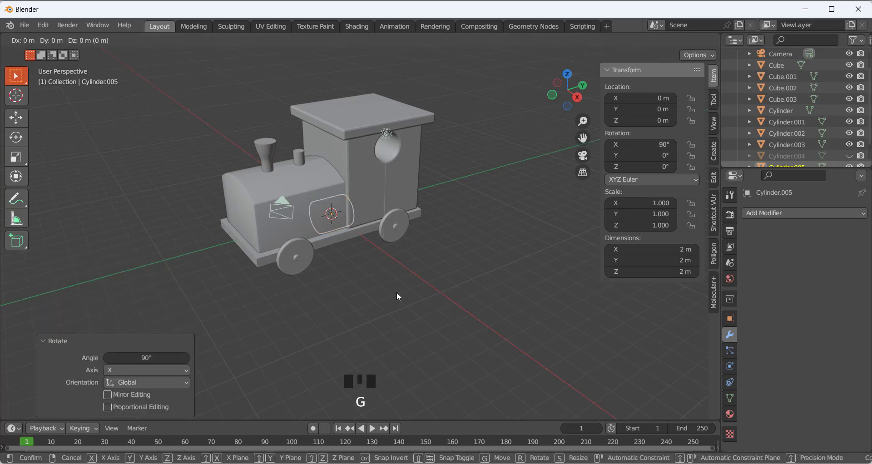
{"action": "key", "text": "y"}
{"action": "left_click", "coordinate": [366, 318]}
{"action": "key", "text": "s"}
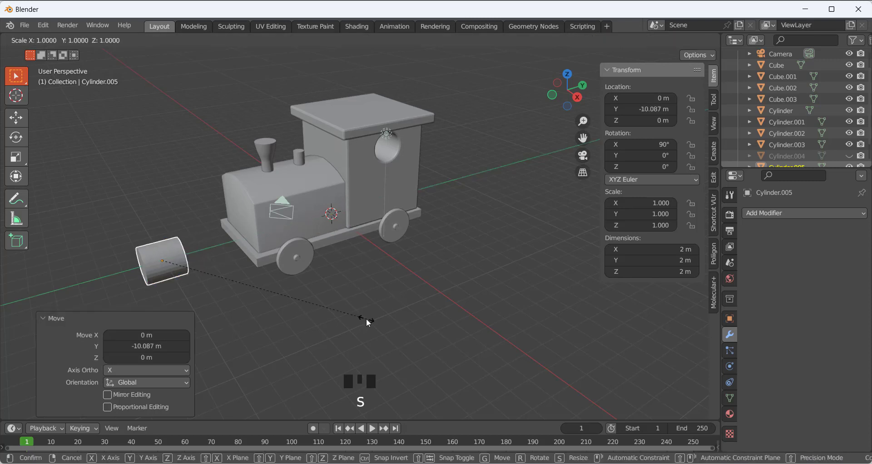
{"action": "key", "text": "z"}
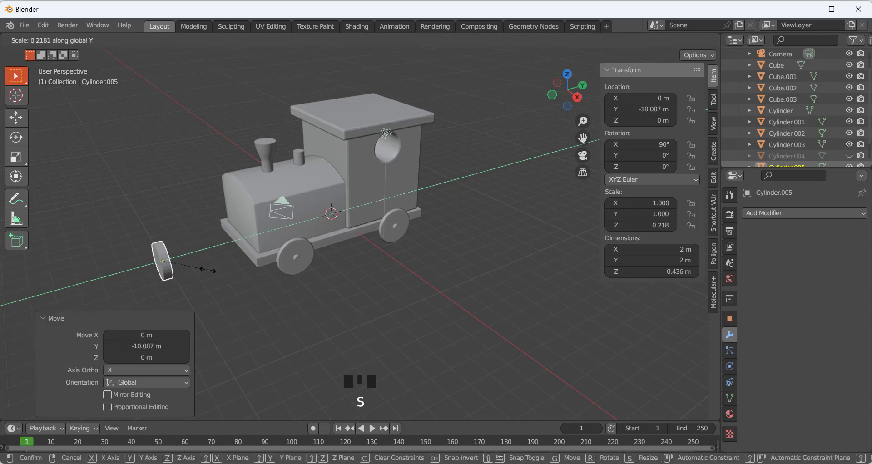
{"action": "left_click", "coordinate": [194, 265]}
{"action": "middle_click_drag", "start_coordinate": [194, 269], "coordinate": [281, 232]}
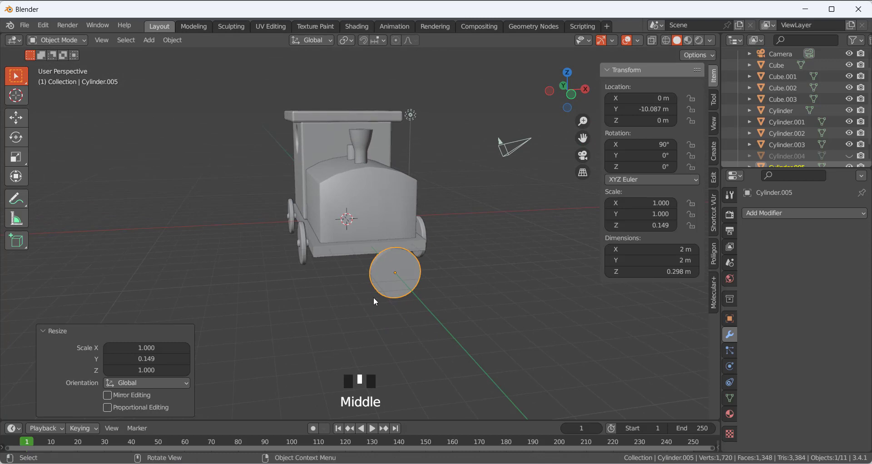
- Scale the cylinder by about 0.479 and move it about -1.01 m along X and 2.03 m along Z in front view
{"action": "key", "text": "s"}
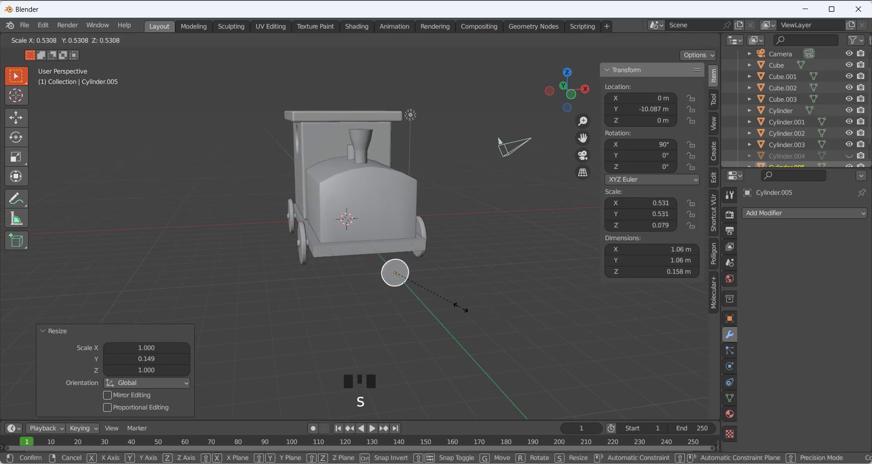
{"action": "left_click", "coordinate": [459, 308]}
{"action": "key", "text": "KP_1"}
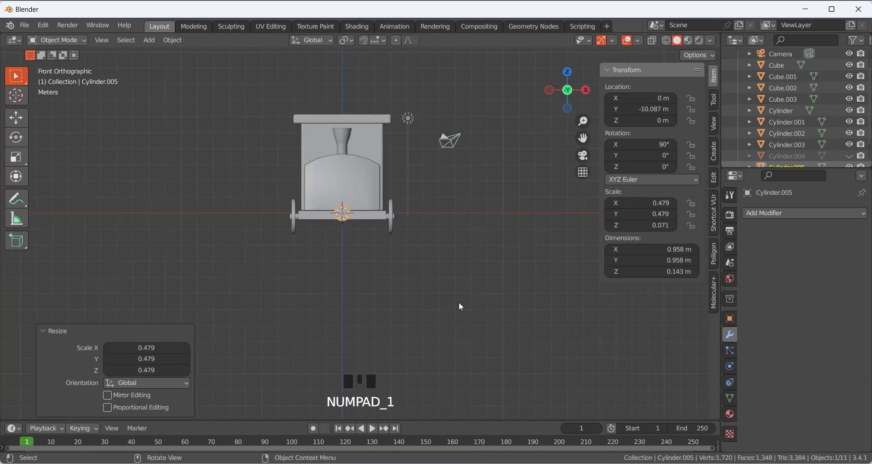
{"action": "scroll", "coordinate": [458, 302], "scroll_direction": "up", "scroll_amount": 3}
{"action": "key", "text": "g"}
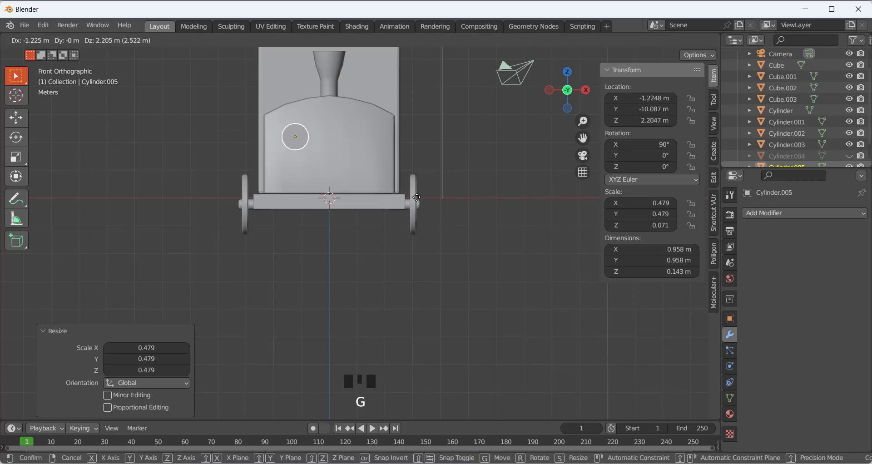
{"action": "left_click", "coordinate": [423, 202]}
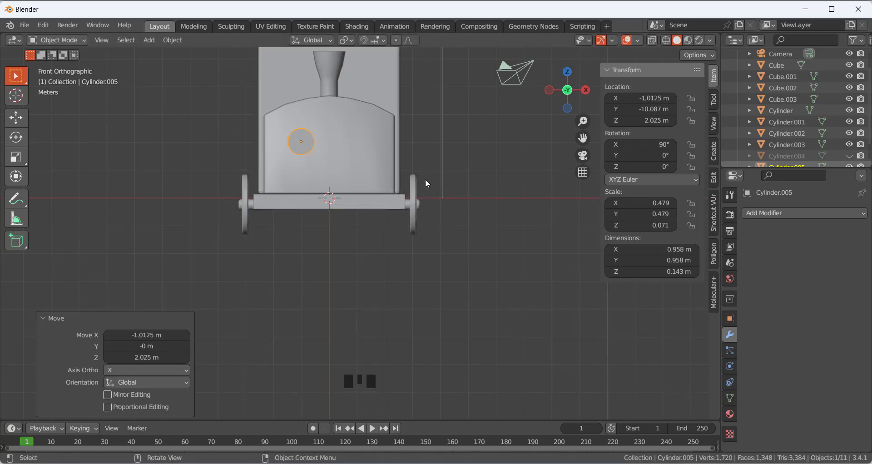
- Duplicate the disc and place the copy about 2.09 m away along X
{"action": "key", "text": "shift+d"}
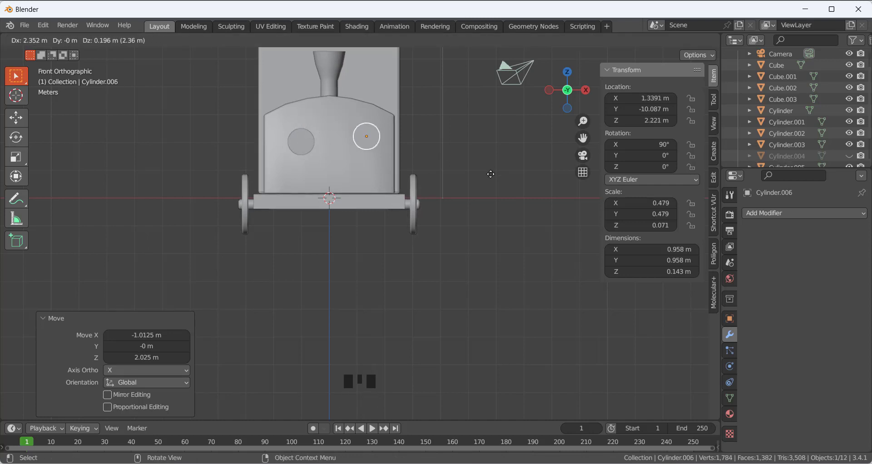
{"action": "key", "text": "x"}
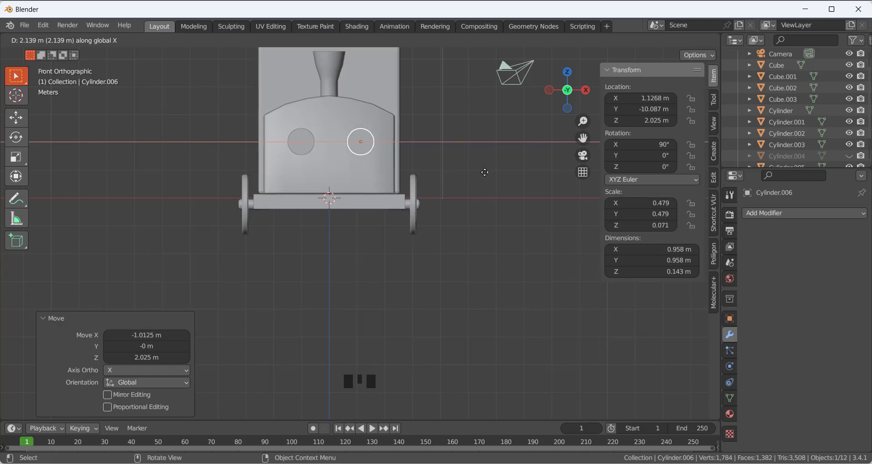
{"action": "left_click", "coordinate": [484, 172]}
- Move both discs together about 4.29 m along Y onto the boiler's front face
{"action": "middle_click_drag", "start_coordinate": [385, 133], "coordinate": [443, 226]}
{"action": "left_click", "coordinate": [443, 249], "text": "shift"}
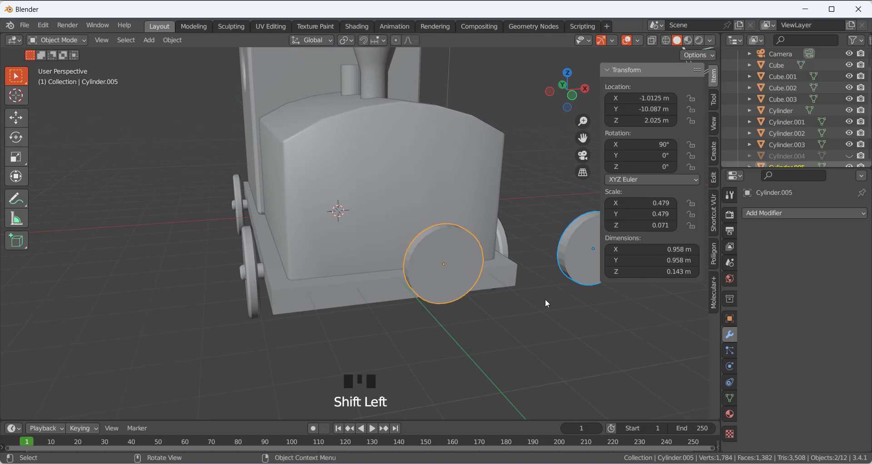
{"action": "key", "text": "g"}
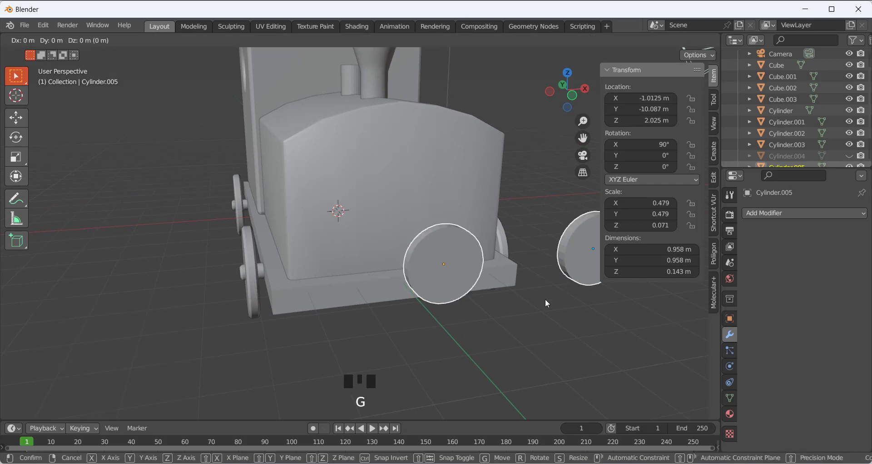
{"action": "key", "text": "y"}
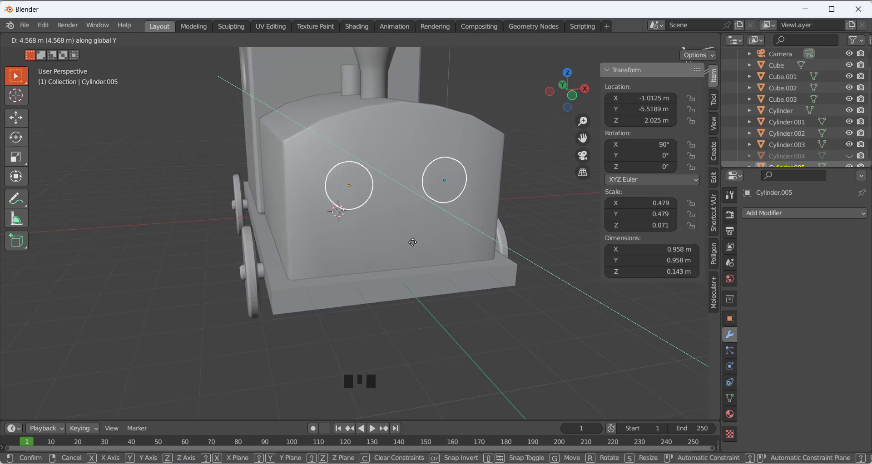
{"action": "left_click", "coordinate": [414, 245]}
{"action": "left_click", "coordinate": [439, 334]}
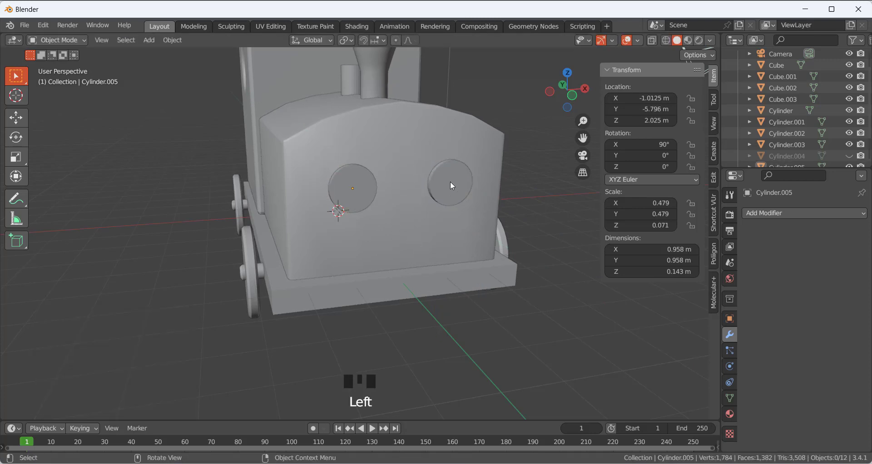
- Shade both front discs smooth with Auto Smooth enabled at 30°
{"action": "middle_click_drag", "start_coordinate": [450, 182], "coordinate": [299, 237]}
{"action": "left_click", "coordinate": [298, 237]}
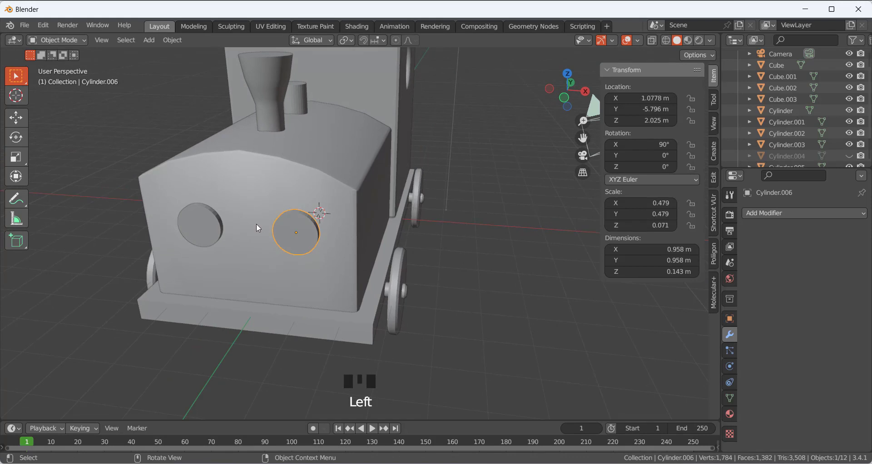
{"action": "left_click", "coordinate": [206, 226], "text": "shift"}
{"action": "scroll", "coordinate": [279, 231], "scroll_direction": "up", "scroll_amount": 2}
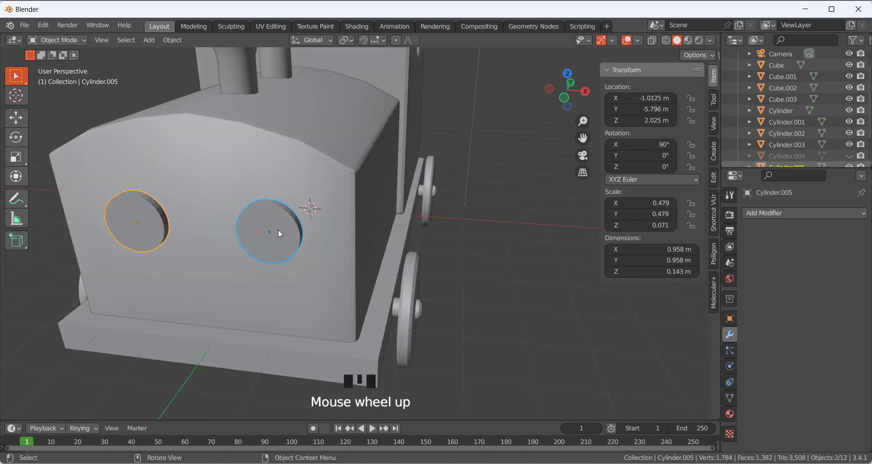
{"action": "right_click_drag", "start_coordinate": [278, 229], "coordinate": [272, 221]}
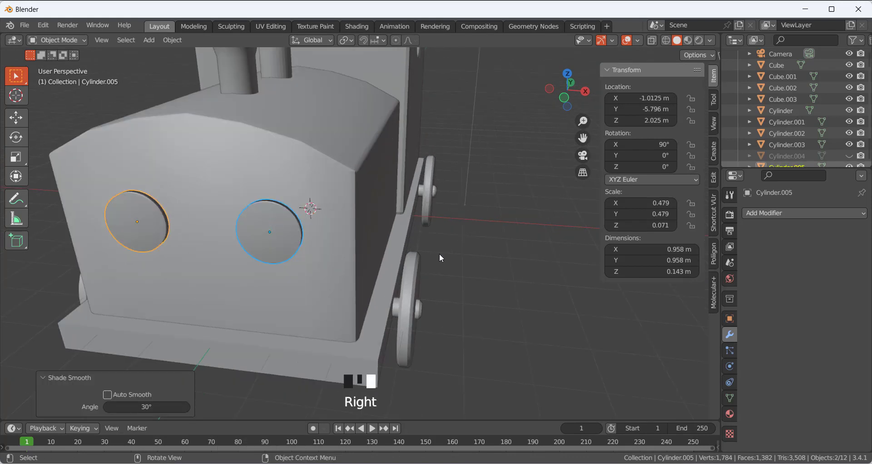
{"action": "left_click", "coordinate": [107, 396]}
{"action": "left_click", "coordinate": [533, 307]}
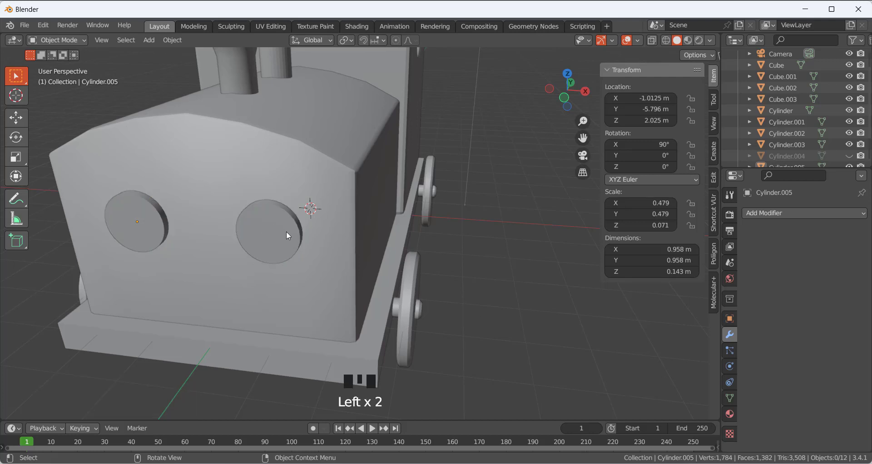
- Scale both front discs up together to about 1.19 m in diameter
{"action": "left_click", "coordinate": [286, 231]}
{"action": "left_click", "coordinate": [164, 228], "text": "shift"}
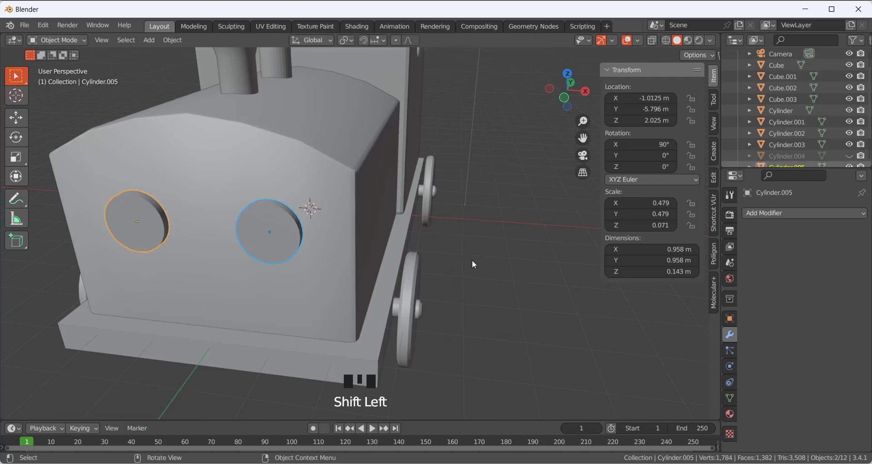
{"action": "key", "text": "s"}
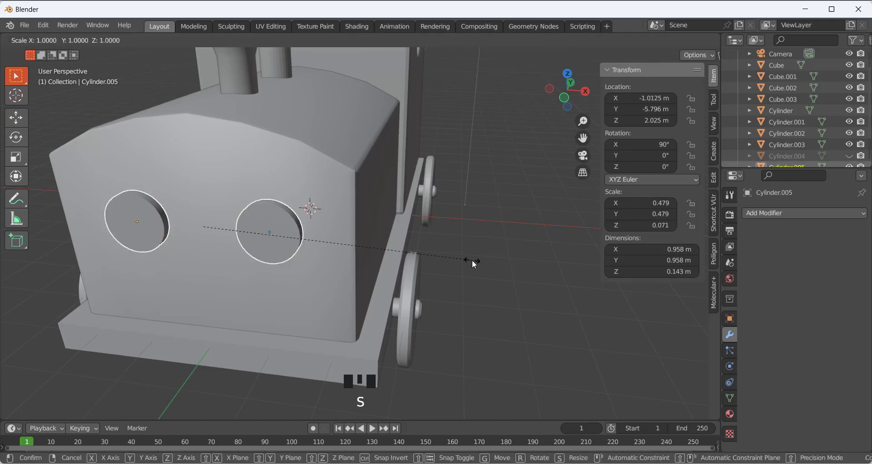
{"action": "left_click", "coordinate": [536, 266]}
- Thicken the front discs individually along Y, the -X one to about 0.284 m and the +X one to about 0.244 m
{"action": "middle_click_drag", "start_coordinate": [266, 229], "coordinate": [290, 233]}
{"action": "left_click", "coordinate": [226, 278]}
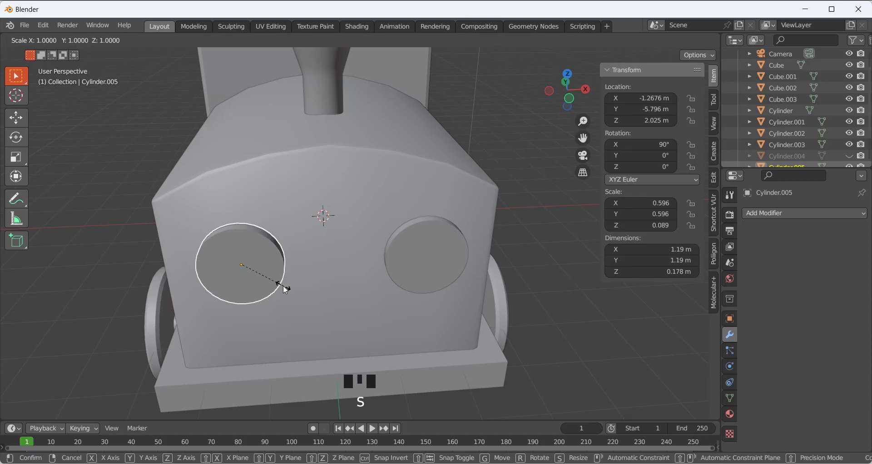
{"action": "key", "text": "y"}
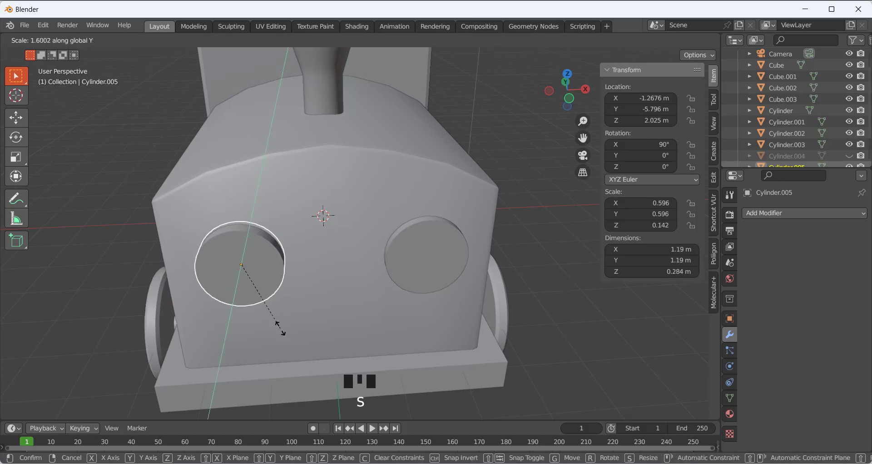
{"action": "left_click", "coordinate": [280, 328]}
{"action": "left_click", "coordinate": [452, 269]}
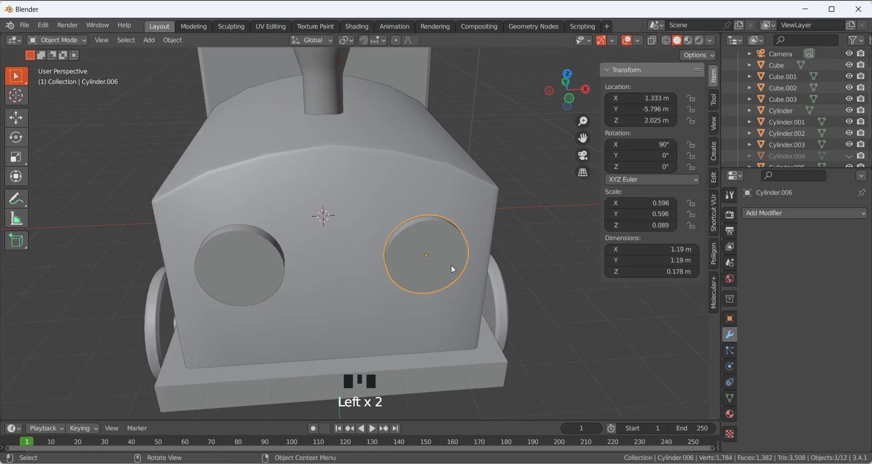
{"action": "key", "text": "s"}
{"action": "key", "text": "y"}
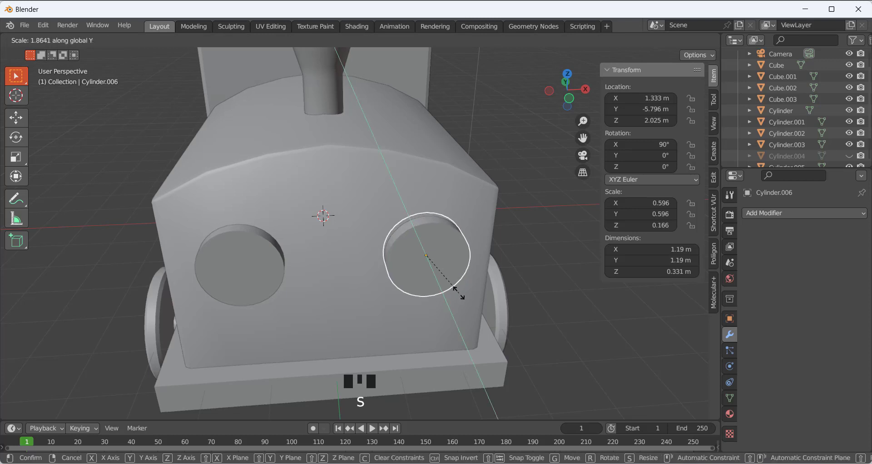
{"action": "left_click", "coordinate": [454, 285]}
- Add a new material to the arched boiler
{"action": "scroll", "coordinate": [473, 270], "scroll_direction": "down", "scroll_amount": 3}
{"action": "middle_click_drag", "start_coordinate": [473, 270], "coordinate": [427, 235]}
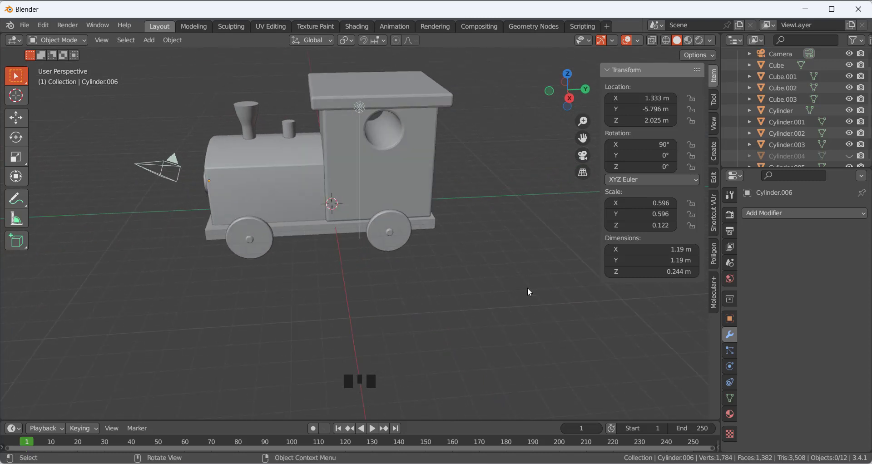
{"action": "left_click", "coordinate": [389, 209]}
{"action": "left_click", "coordinate": [730, 414]}
{"action": "left_click", "coordinate": [363, 208]}
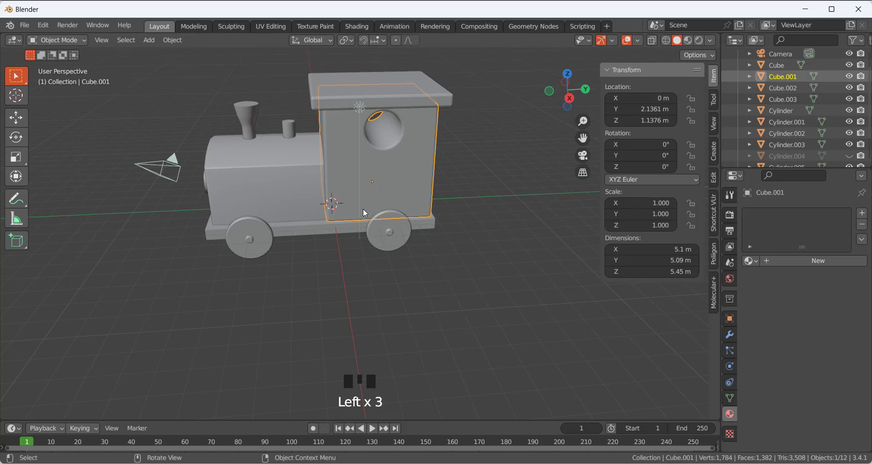
{"action": "middle_click_drag", "start_coordinate": [278, 160], "coordinate": [350, 174]}
{"action": "left_click", "coordinate": [459, 239]}
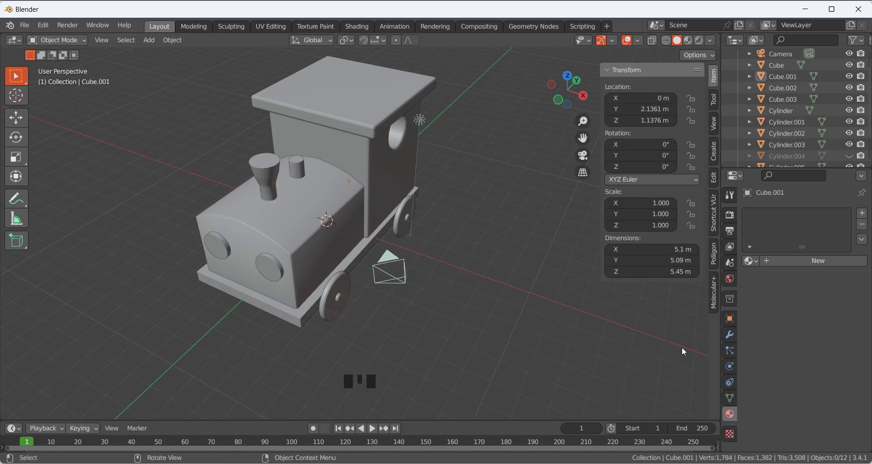
{"action": "left_click", "coordinate": [293, 264]}
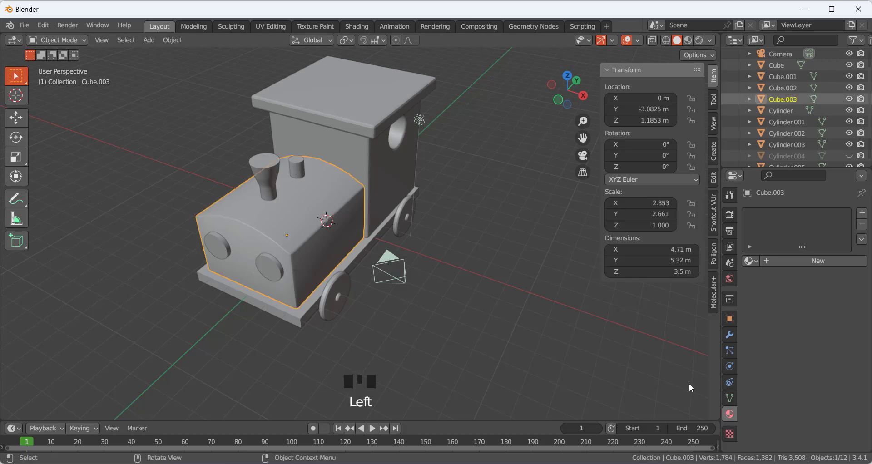
{"action": "left_click", "coordinate": [786, 261]}
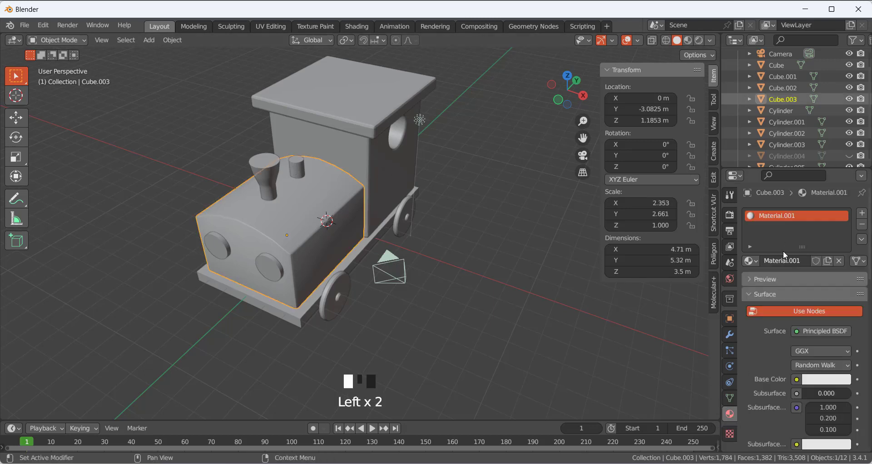